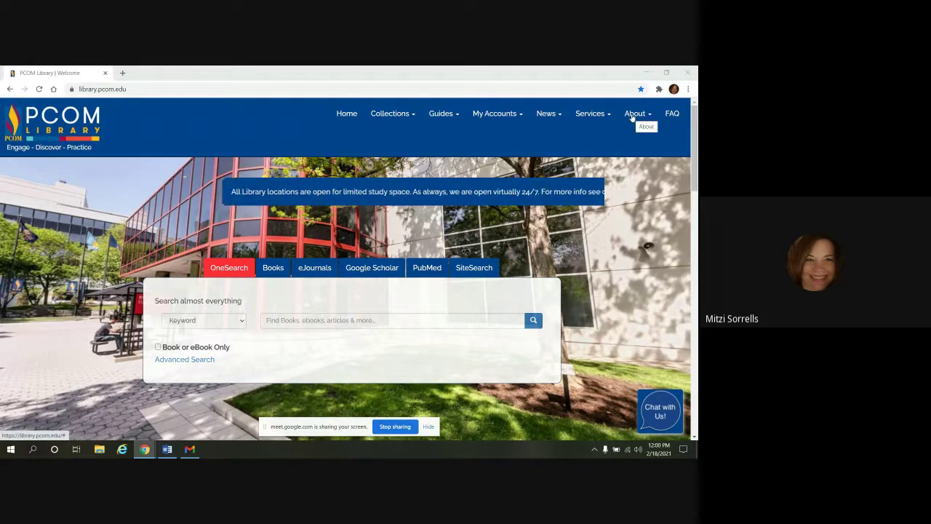
Step: View the library's Contact Us page and return to the home page
click(635, 119)
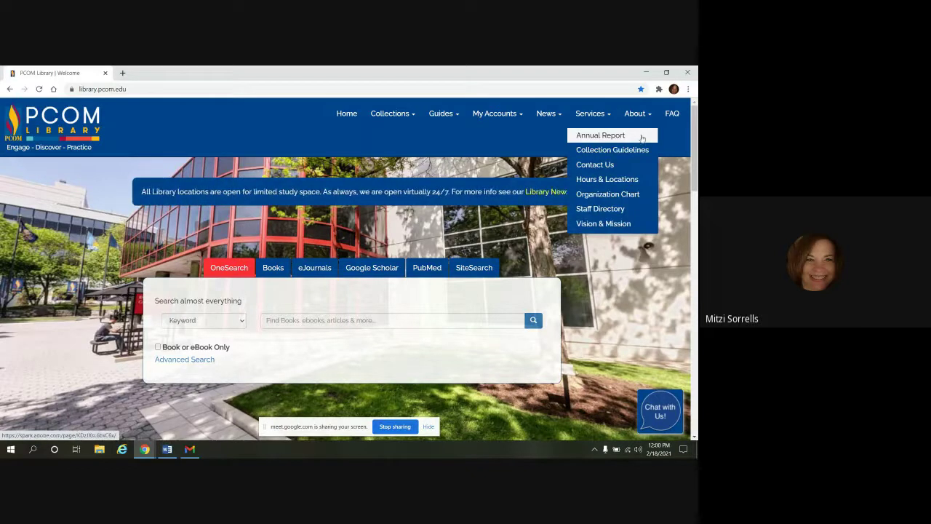
click(620, 165)
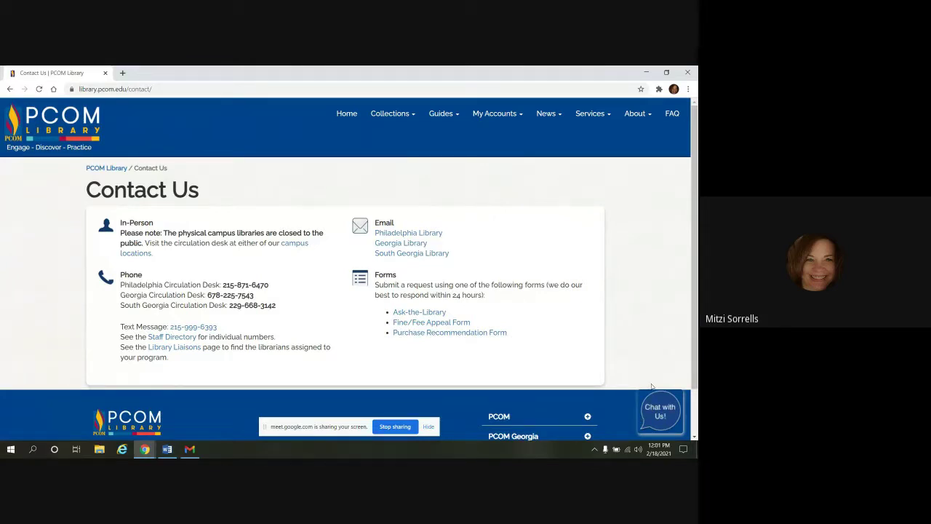
click(347, 114)
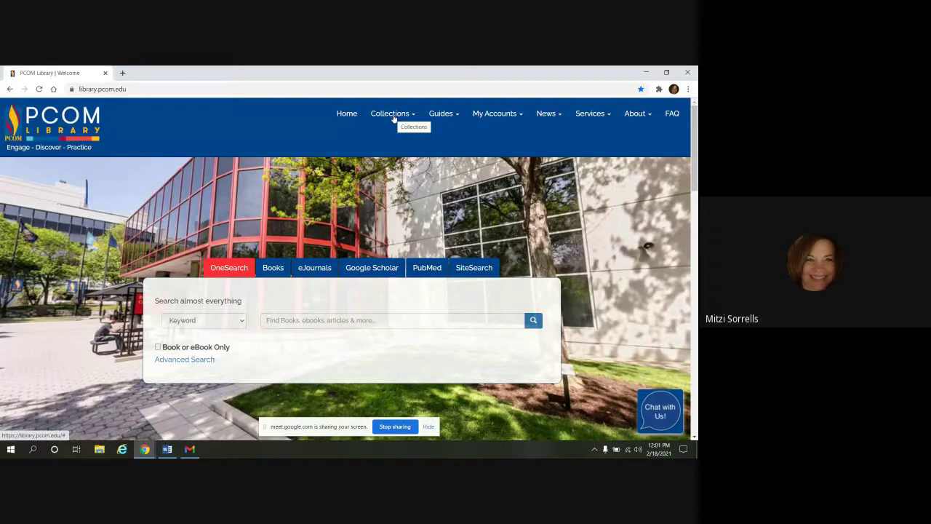
Step: Open the library's eBooks guide and go to its eBook Collections page
click(393, 116)
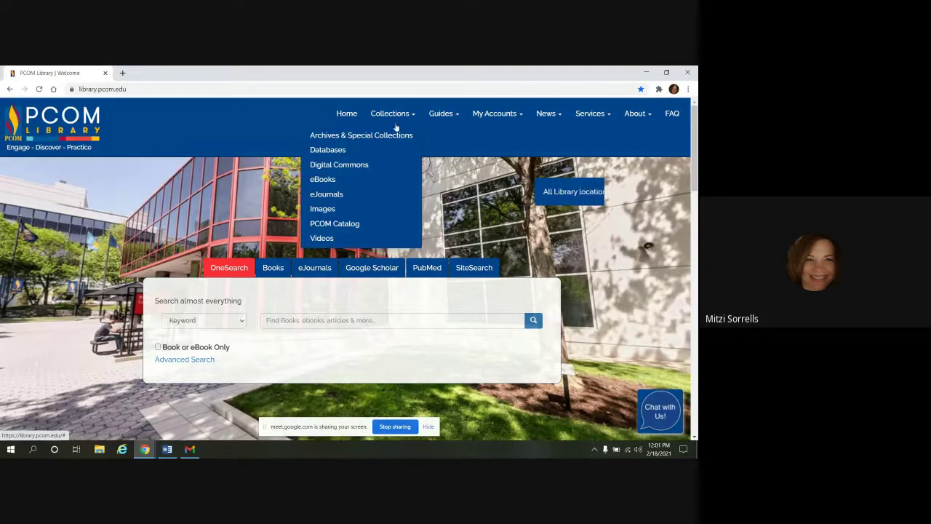
click(388, 183)
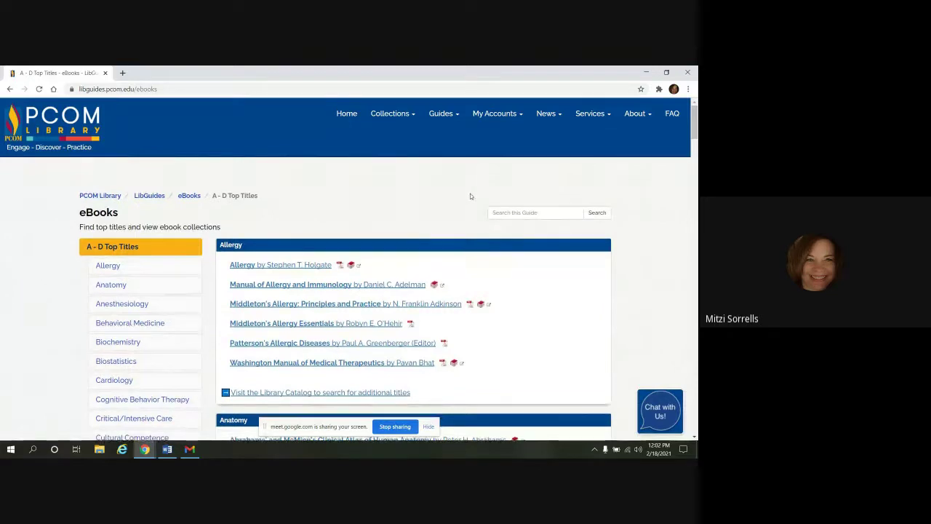
scroll(471, 193, down, 1)
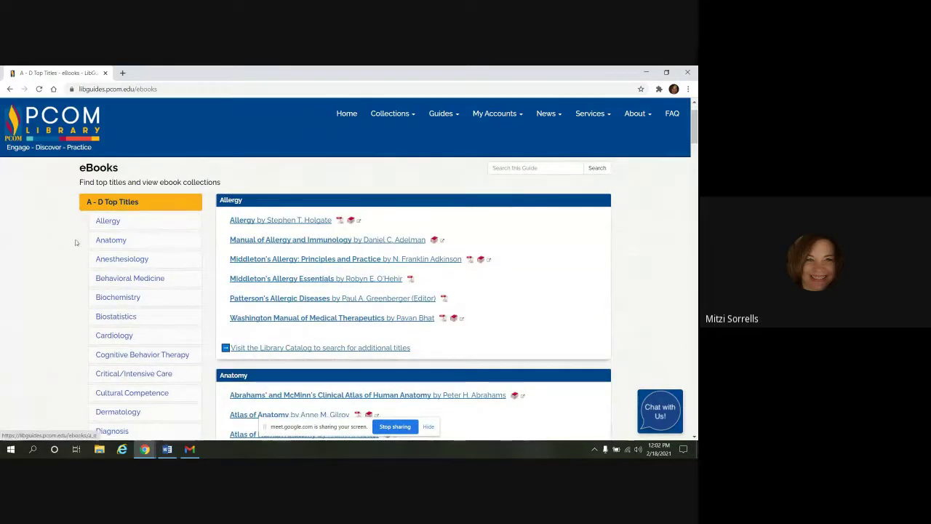
scroll(73, 245, down, 2)
scroll(74, 248, down, 3)
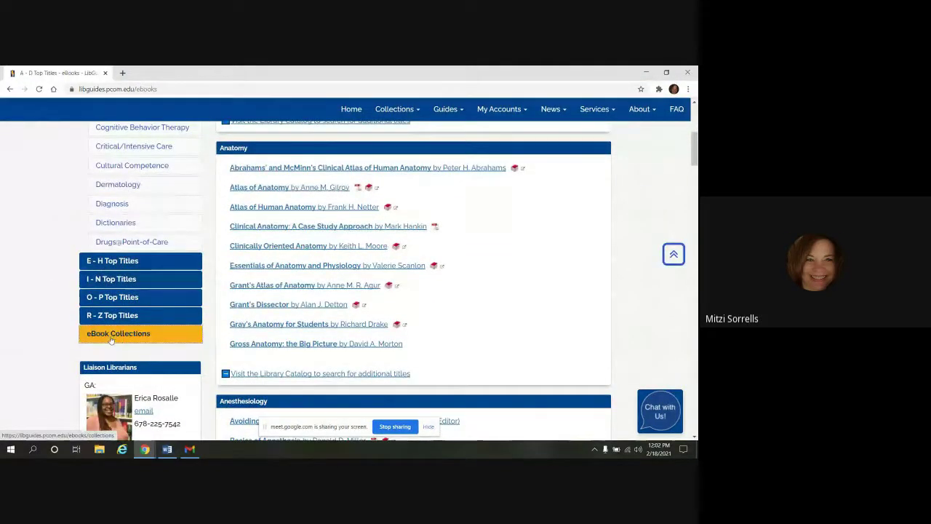
click(111, 338)
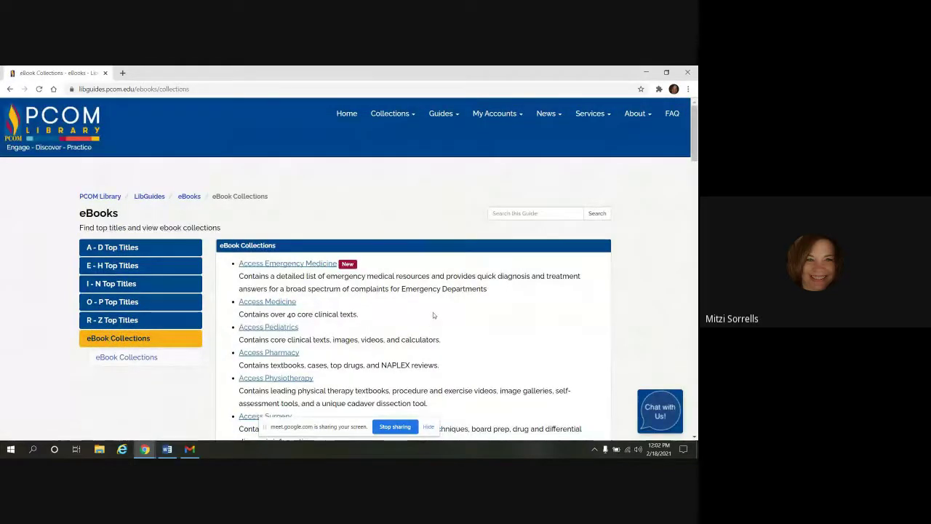
Step: Open the LWW Internal Medicine collection from the eBook Collections list
scroll(433, 315, down, 1)
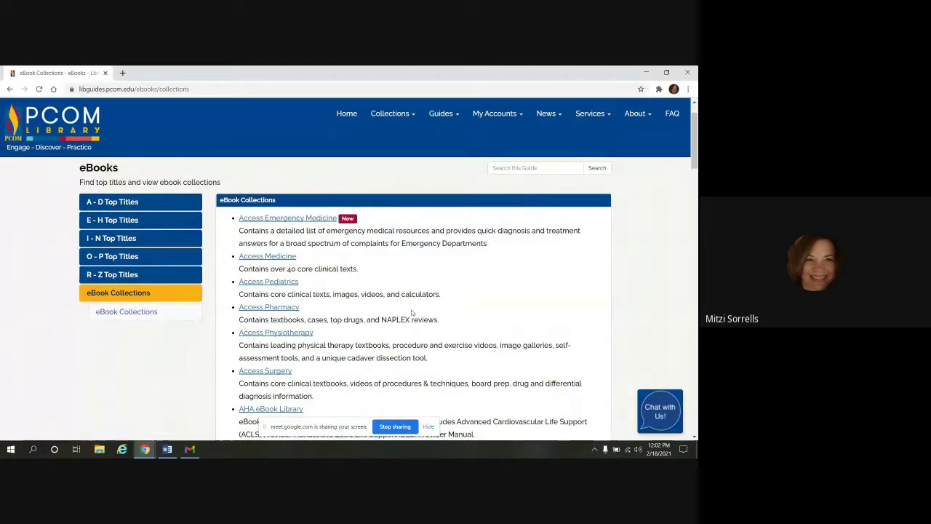
scroll(412, 313, down, 1)
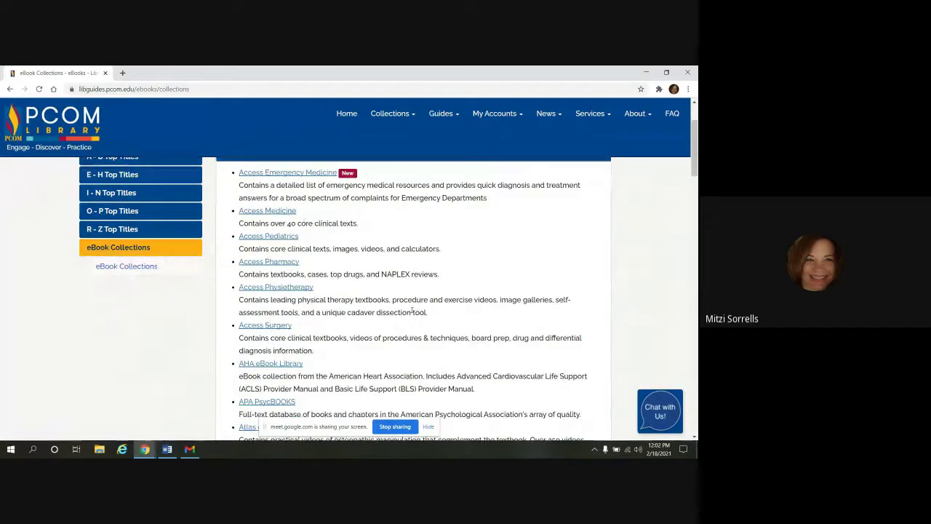
scroll(412, 312, down, 2)
scroll(412, 313, down, 3)
scroll(412, 312, down, 2)
scroll(411, 313, down, 2)
scroll(411, 313, down, 6)
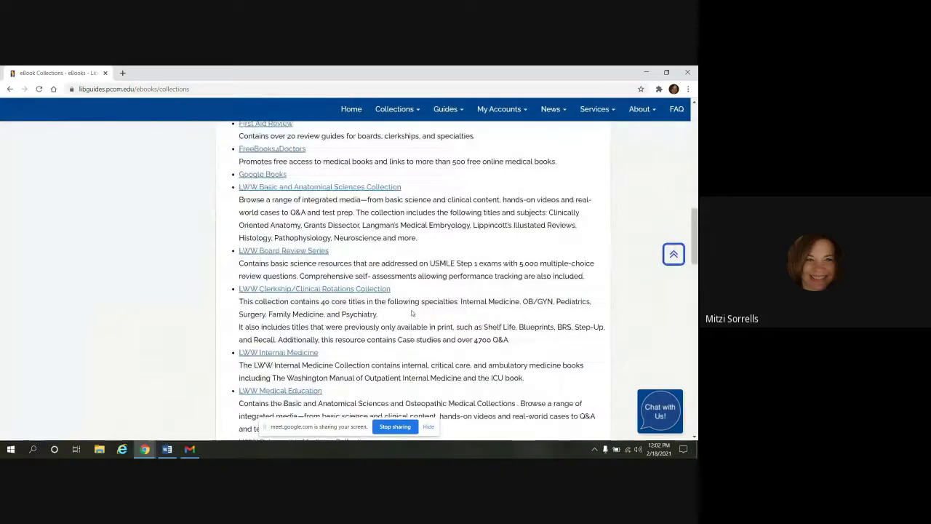
scroll(412, 313, down, 1)
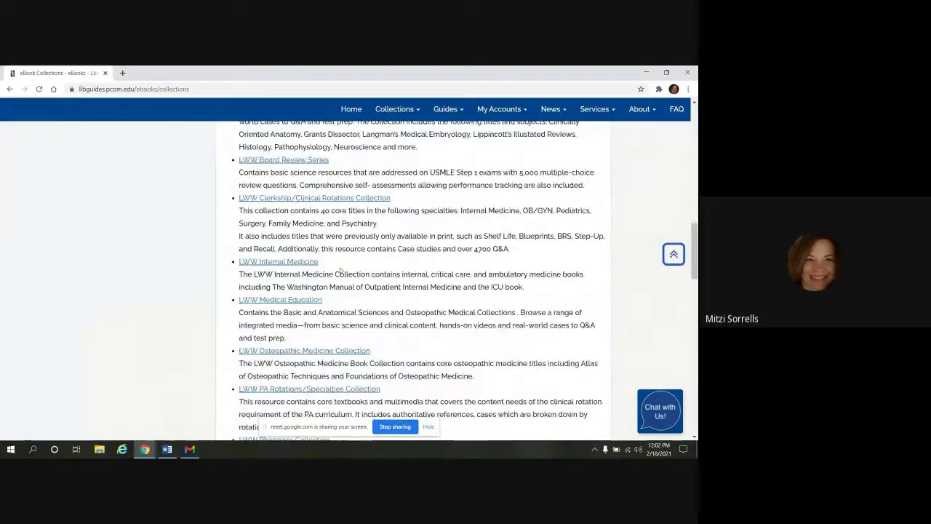
click(262, 263)
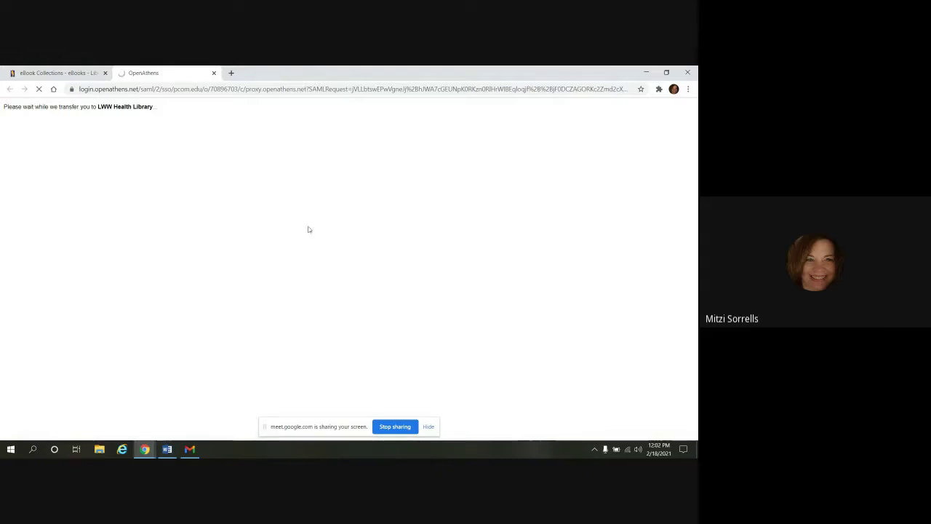
Step: Go to the LWW Health Library home page and choose the Medical Education discipline
mouse_move(193, 162)
click(140, 138)
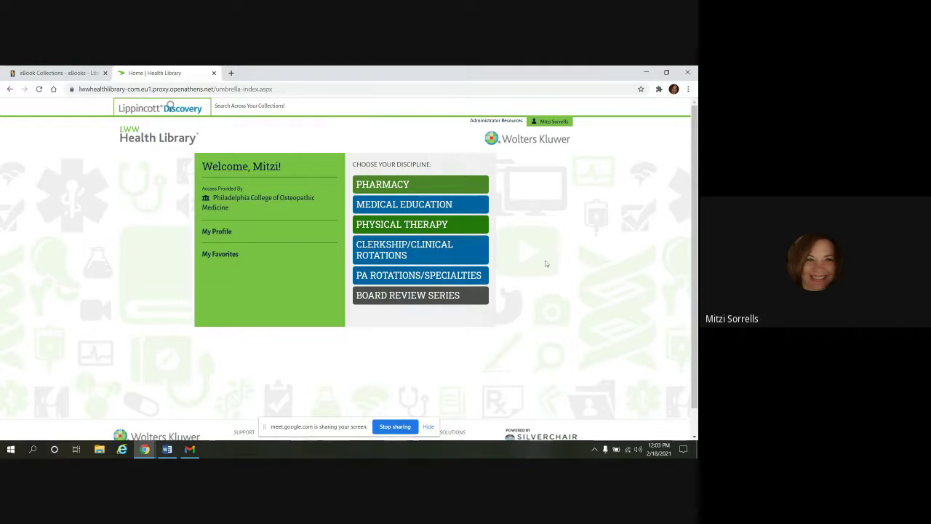
click(399, 208)
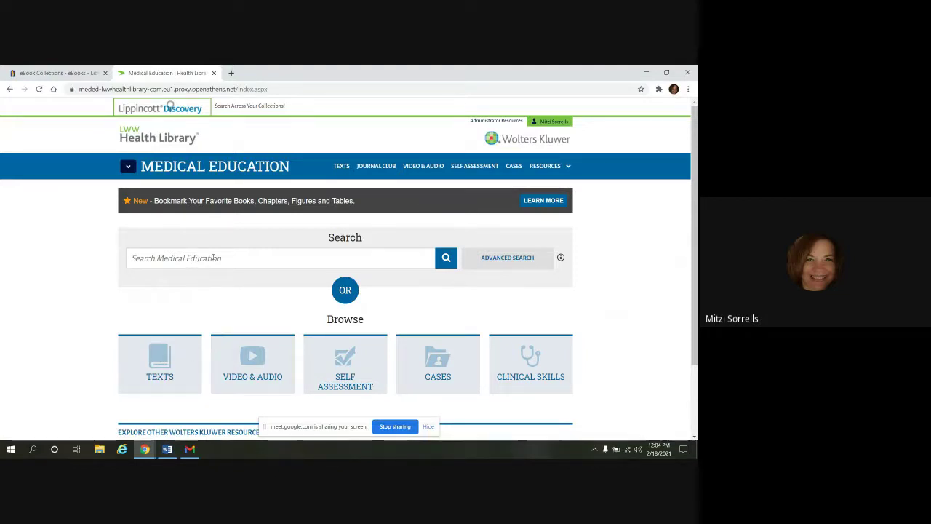
Step: Search the Medical Education collection for "Diagnostic Tests"
click(192, 263)
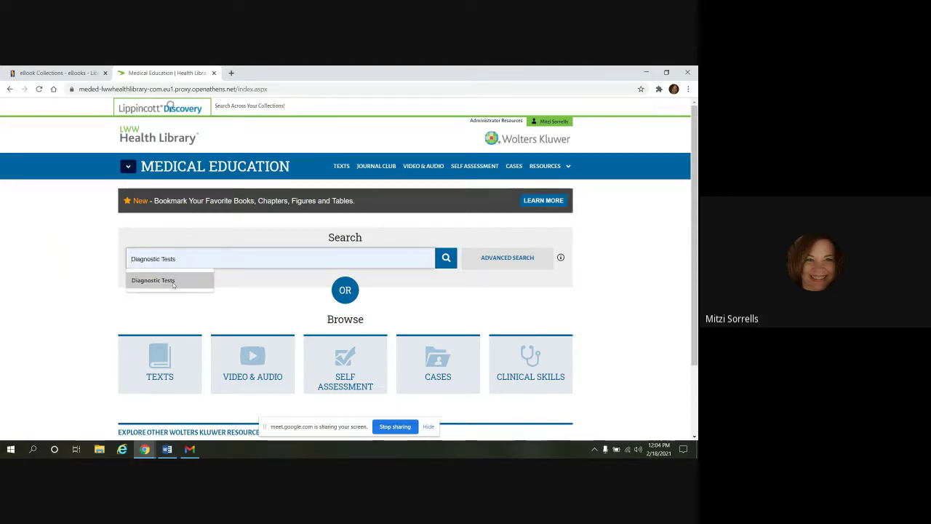
click(167, 280)
click(447, 259)
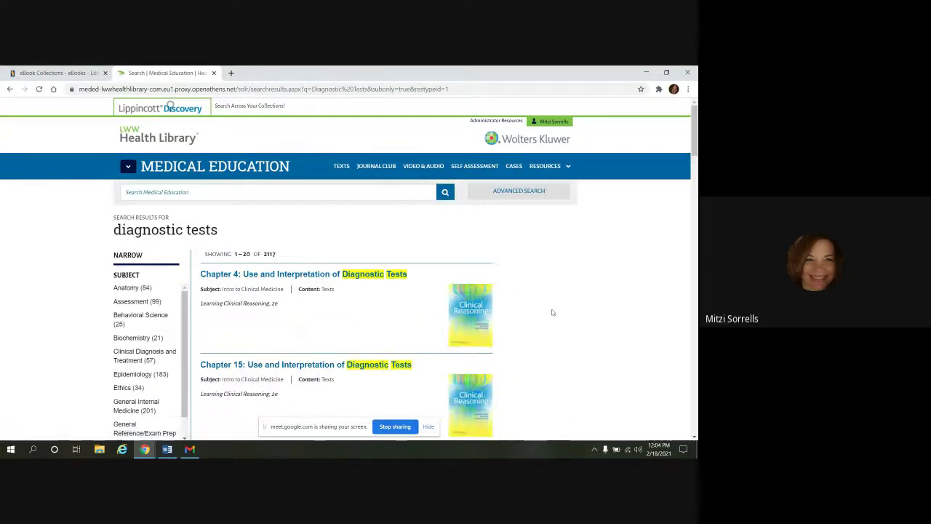
Step: Narrow the diagnostic tests results to the Biochemistry subject, and clear that subject filter
scroll(552, 312, down, 2)
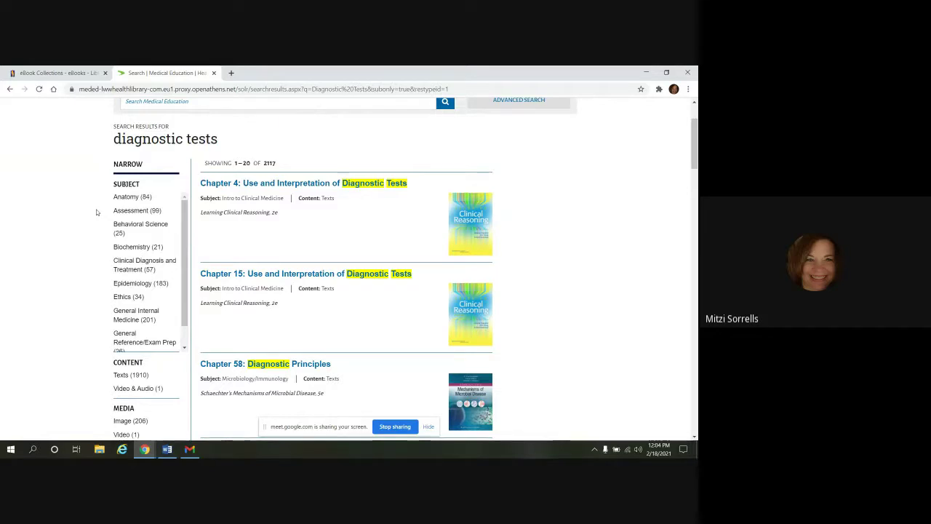
scroll(97, 212, down, 1)
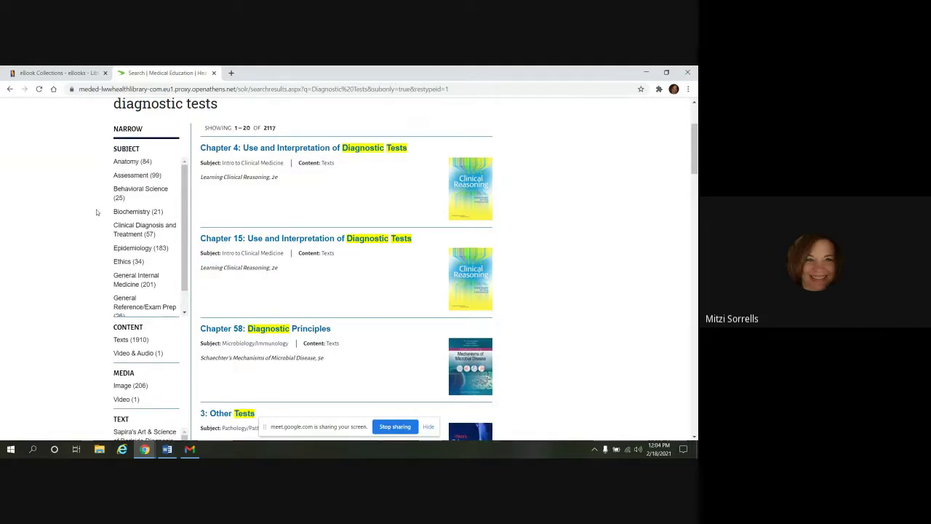
scroll(87, 200, down, 1)
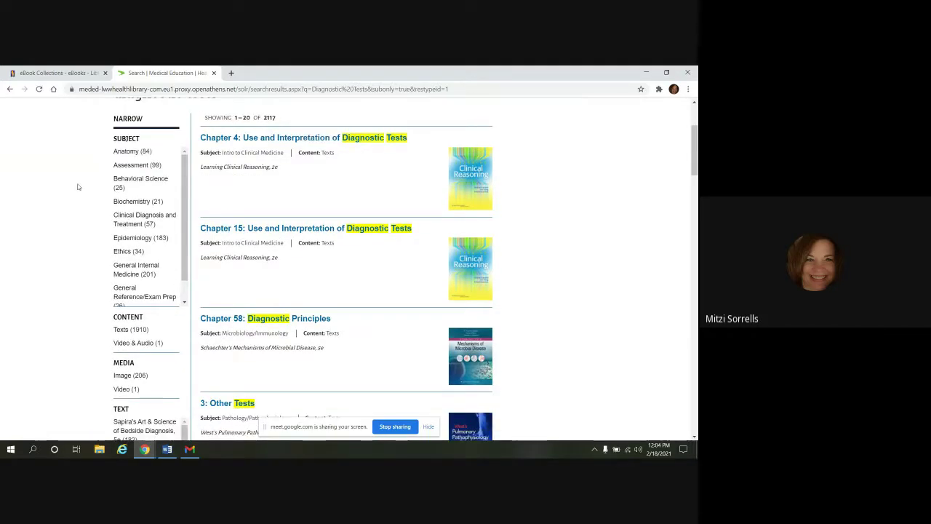
click(134, 203)
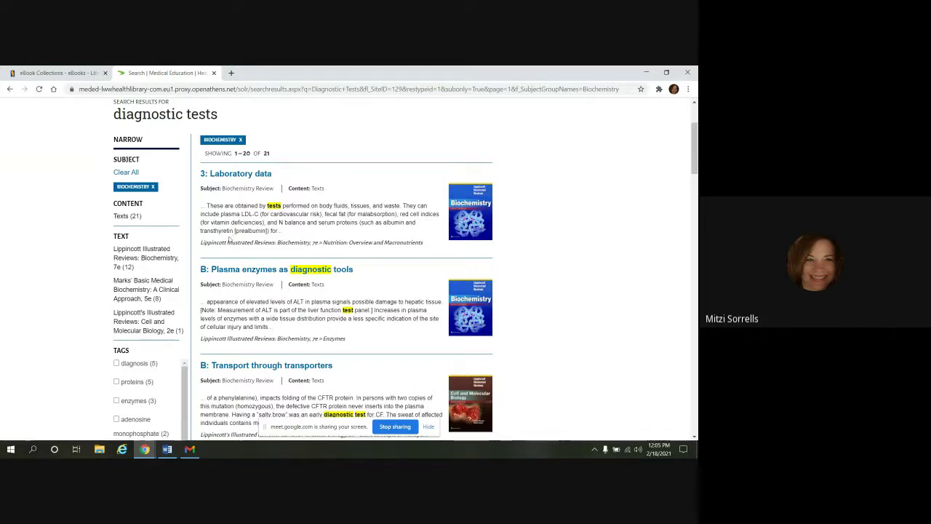
click(122, 176)
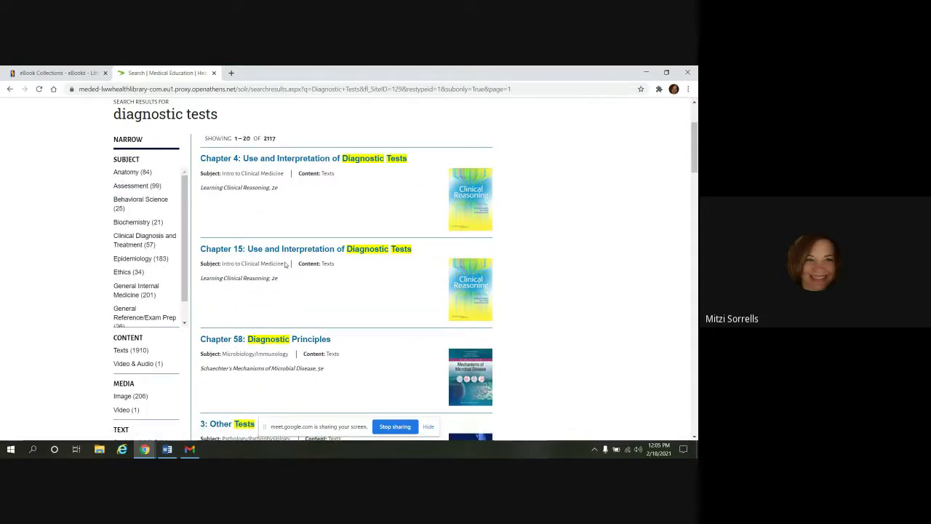
Step: Narrow the results to Foundations of Osteopathic Medicine: Philosophy, Science, Clinical Applications, and Research, 4e, with the diagnosis and therapeutics tags
scroll(87, 265, down, 1)
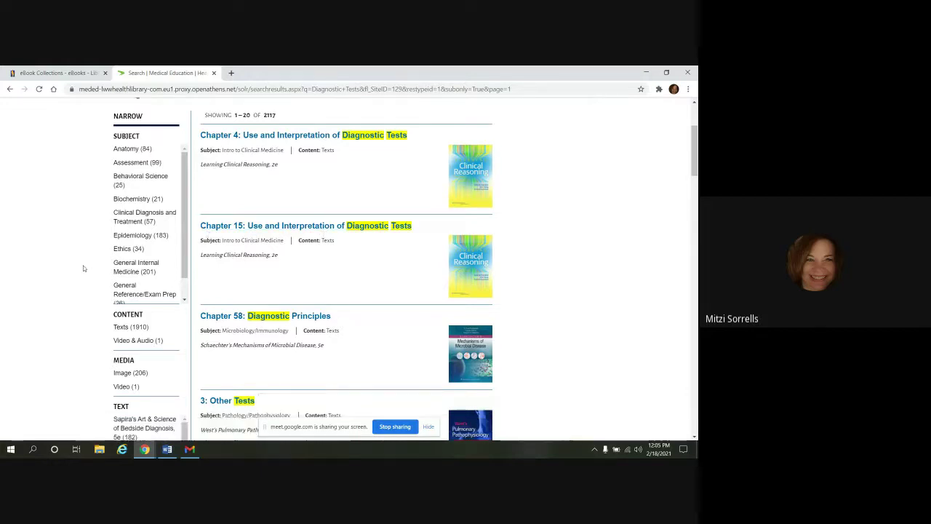
scroll(87, 247, down, 3)
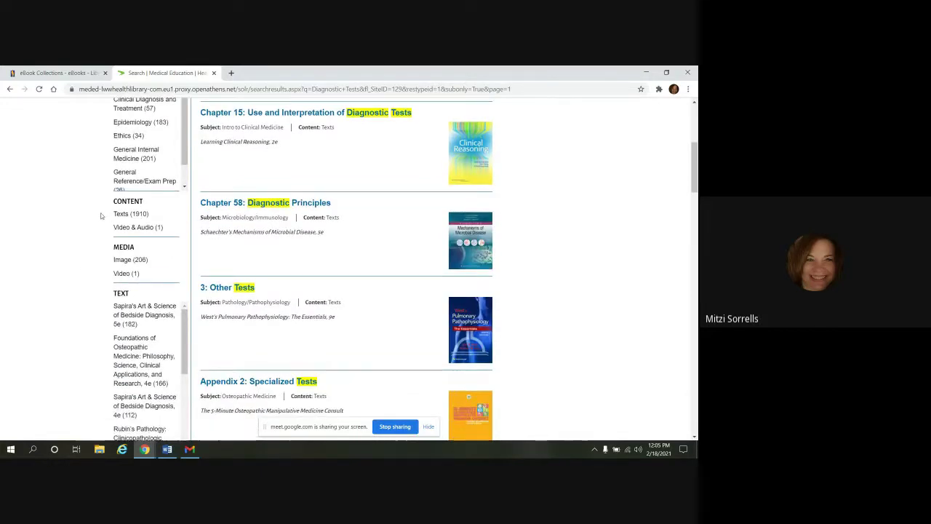
scroll(101, 213, down, 2)
scroll(105, 227, down, 2)
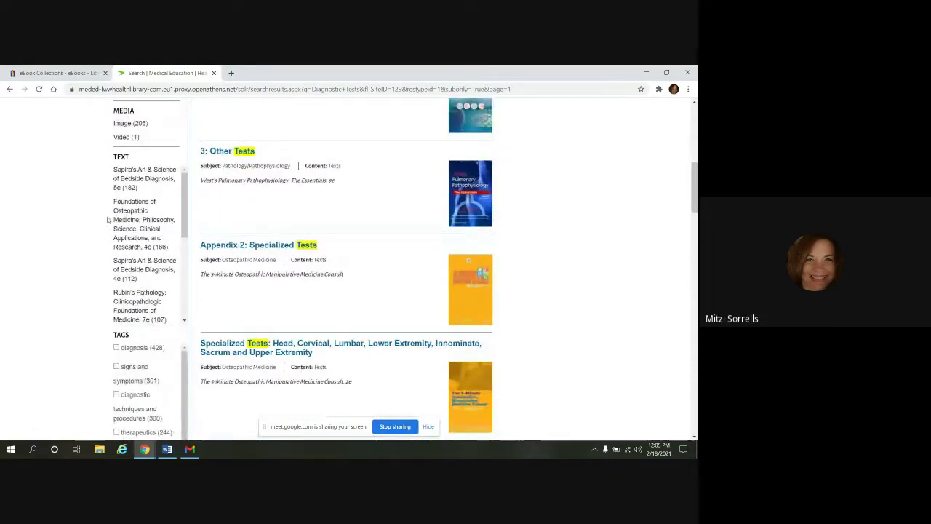
scroll(104, 230, down, 3)
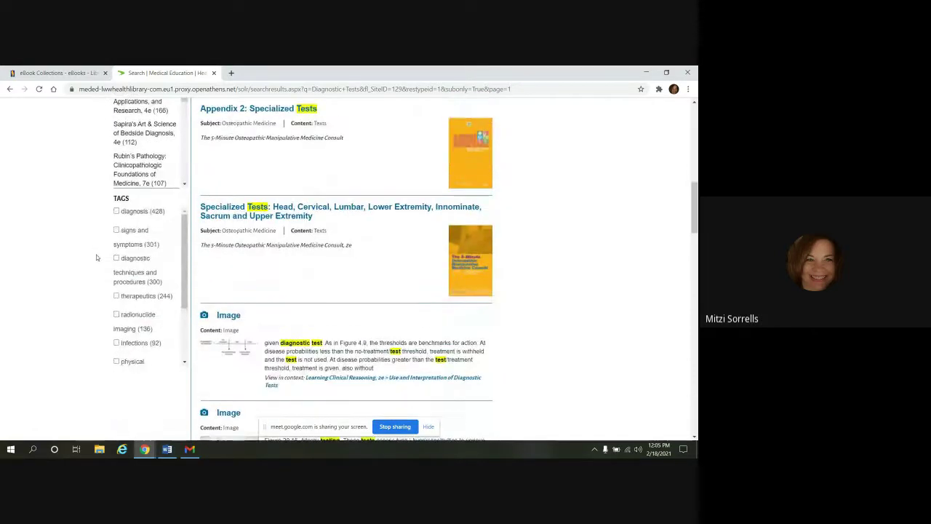
scroll(101, 261, down, 2)
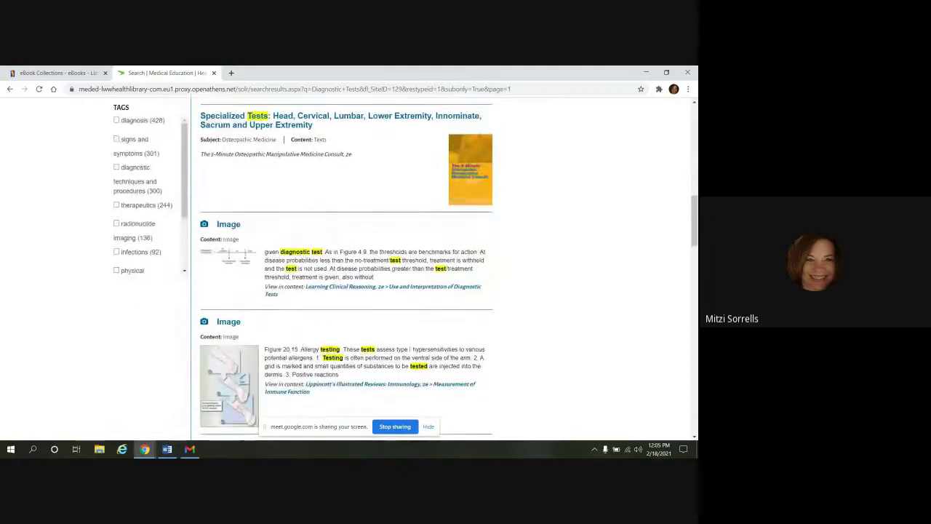
scroll(344, 320, up, 6)
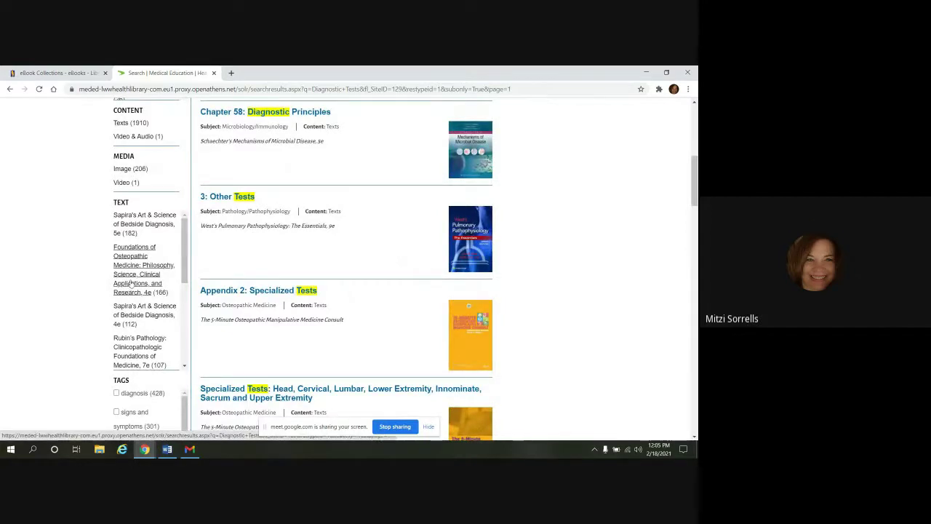
click(131, 281)
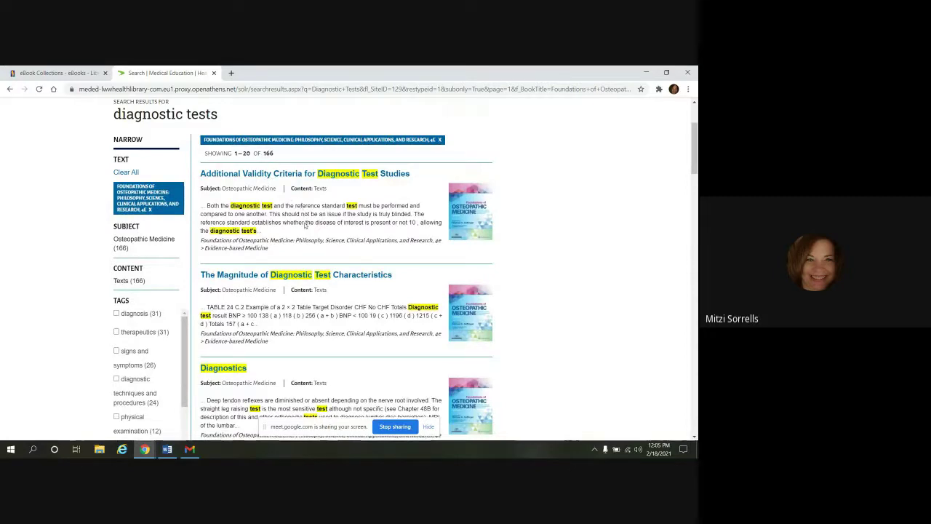
click(117, 315)
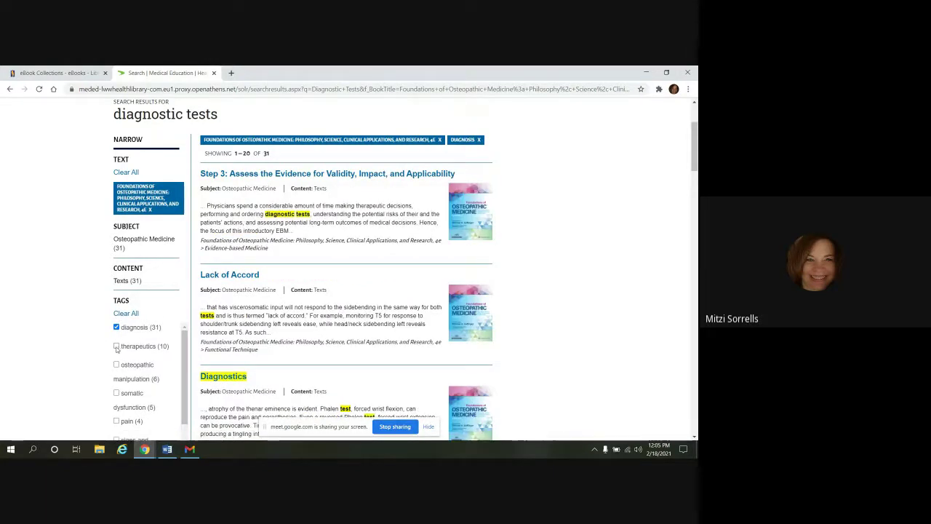
click(117, 347)
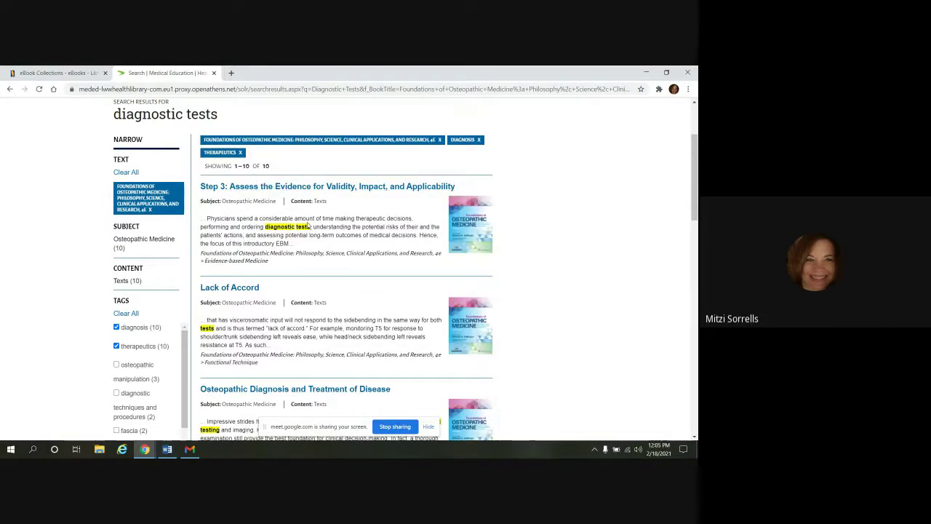
Step: Clear the tag filters and the text filter from the diagnostic tests results
scroll(308, 225, down, 1)
scroll(307, 222, up, 2)
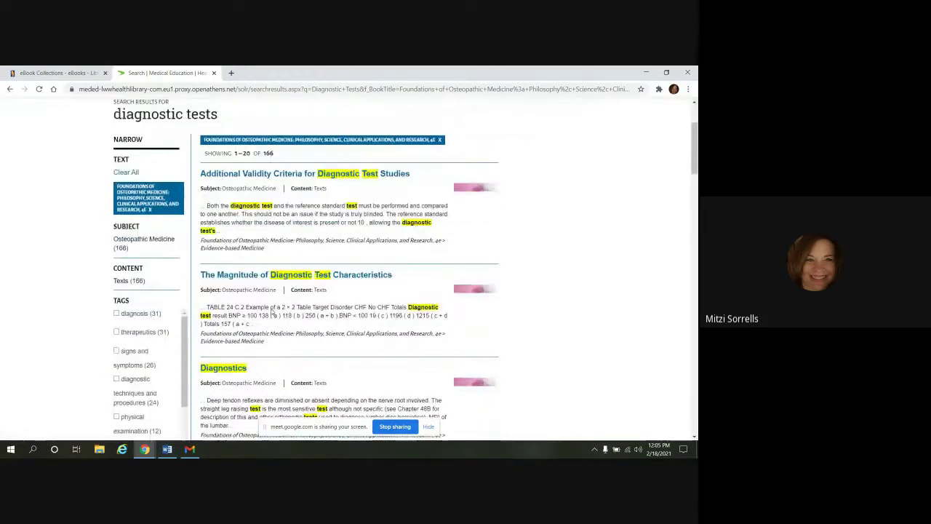
click(130, 172)
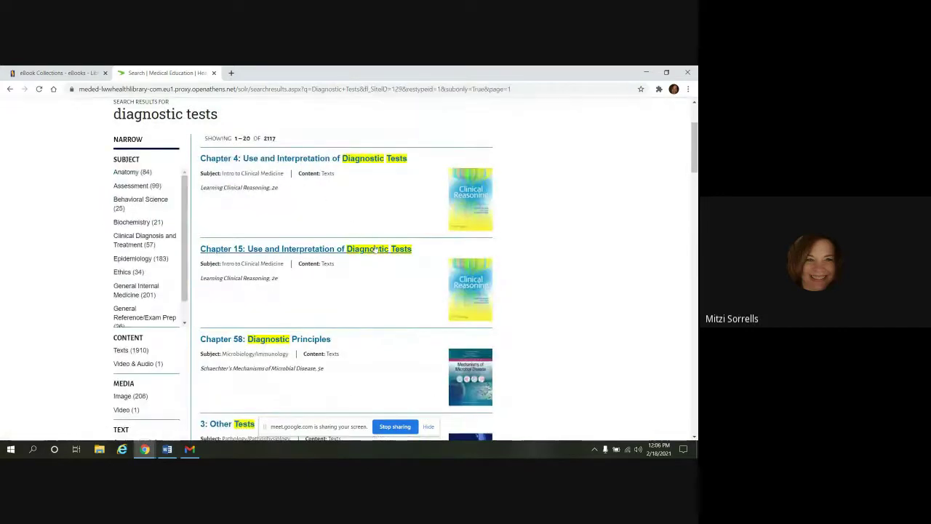
Step: Open the list of all texts in the Medical Education collection
scroll(362, 256, up, 3)
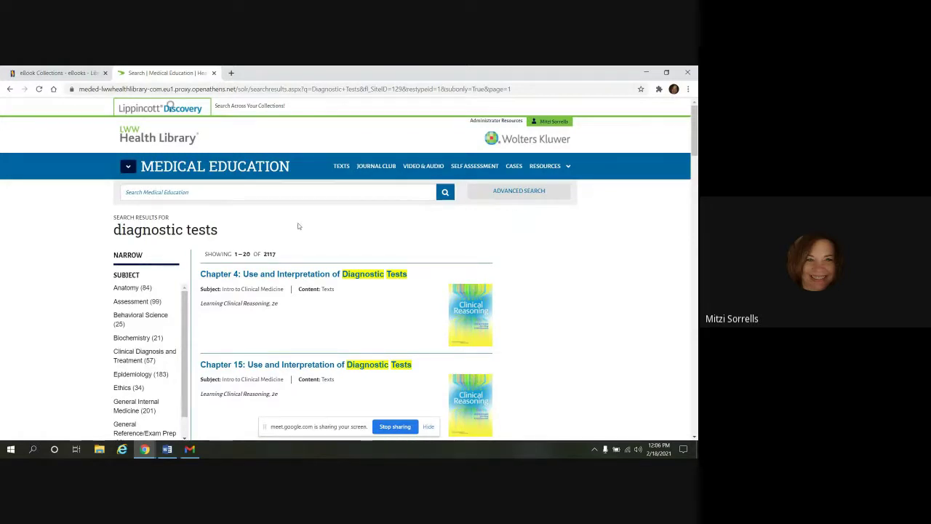
click(341, 166)
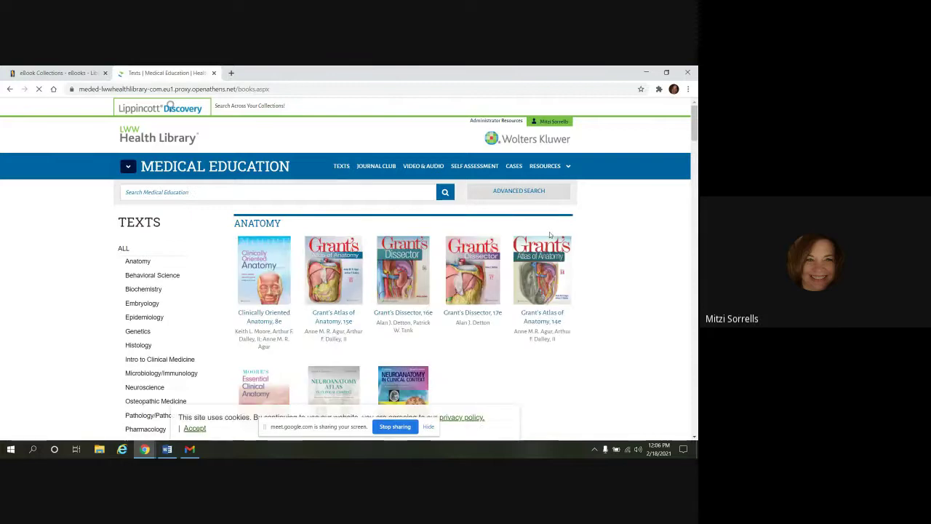
Step: Look over the subject categories and the first groups of books in the Medical Education texts list
scroll(643, 267, down, 1)
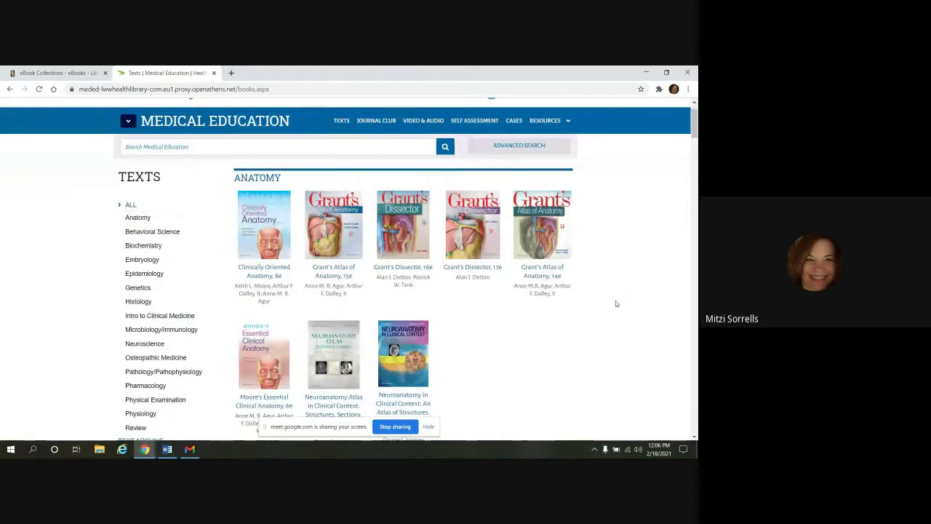
scroll(616, 305, down, 1)
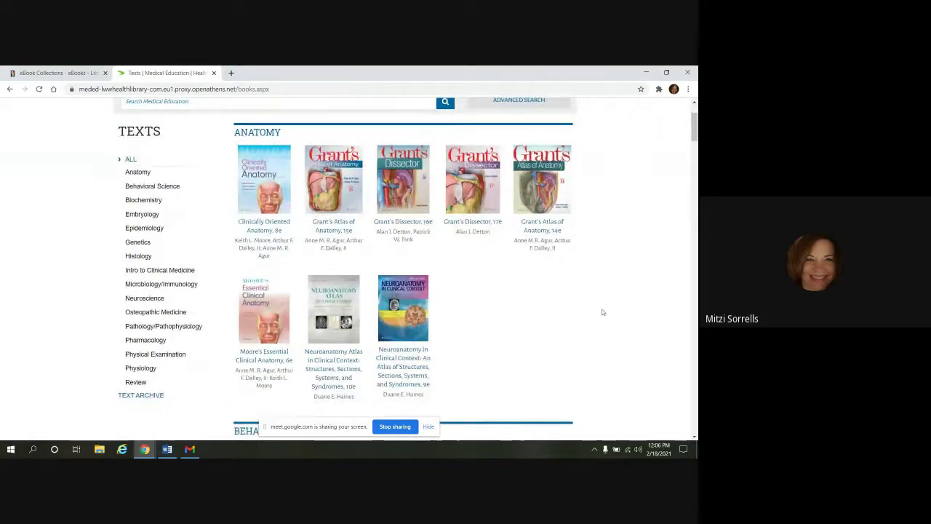
scroll(568, 335, down, 8)
scroll(569, 337, down, 10)
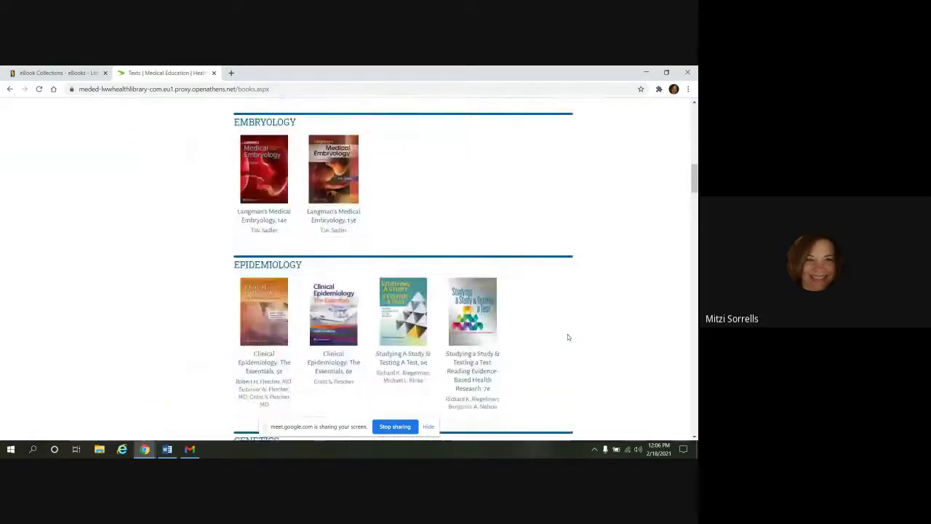
scroll(569, 337, down, 3)
scroll(568, 338, up, 20)
scroll(568, 337, up, 4)
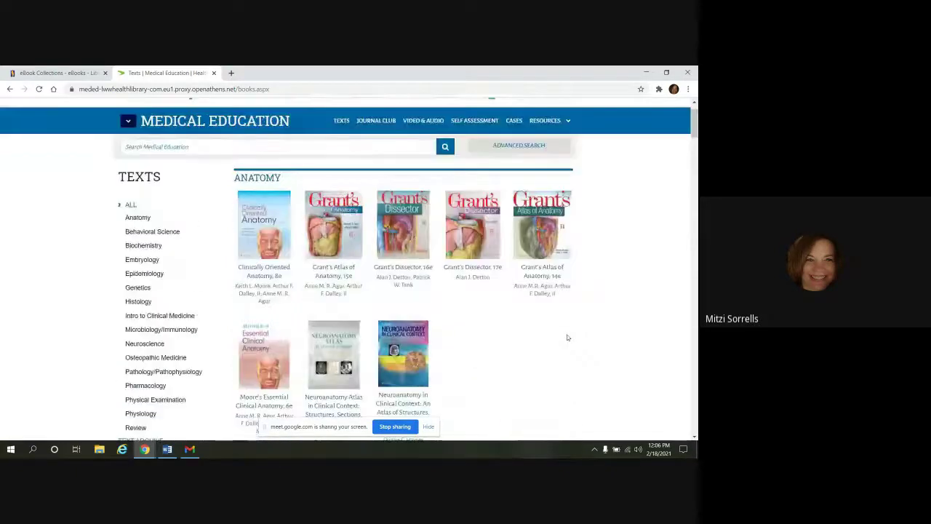
Step: View the archive of texts, and return to the current Medical Education texts list
scroll(565, 324, down, 1)
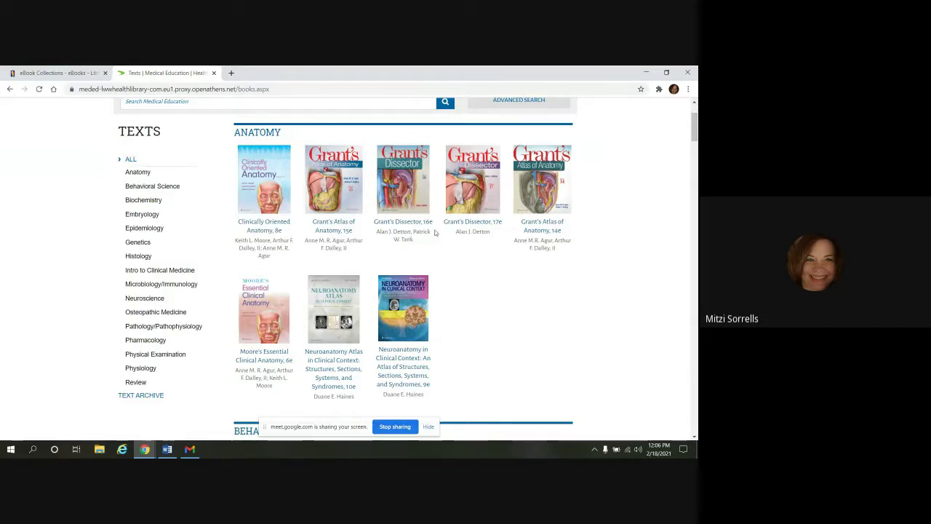
click(142, 396)
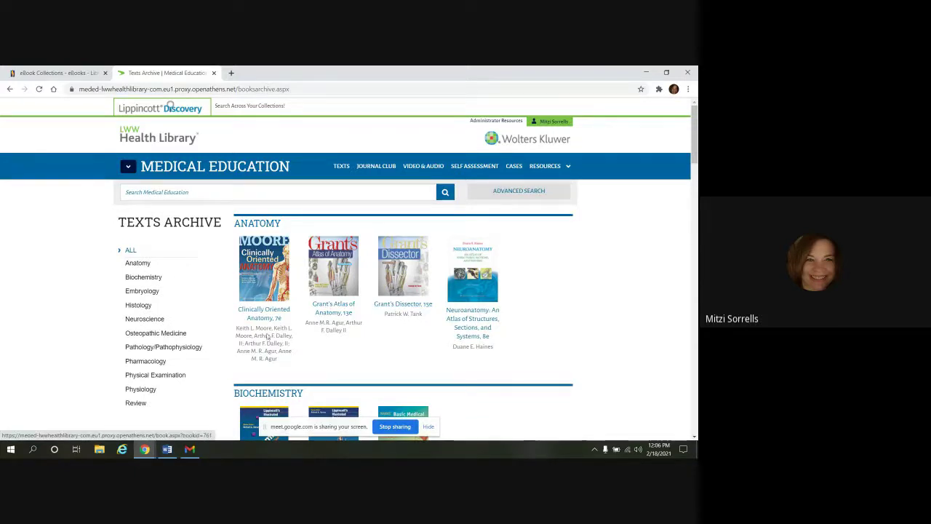
click(8, 88)
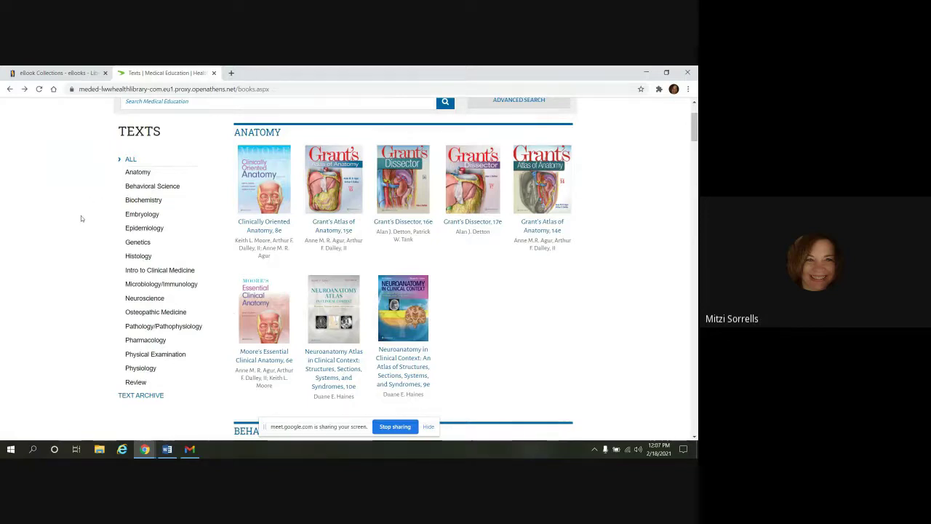
Step: Show only the Biochemistry texts, and return to the list of all texts
scroll(438, 281, down, 3)
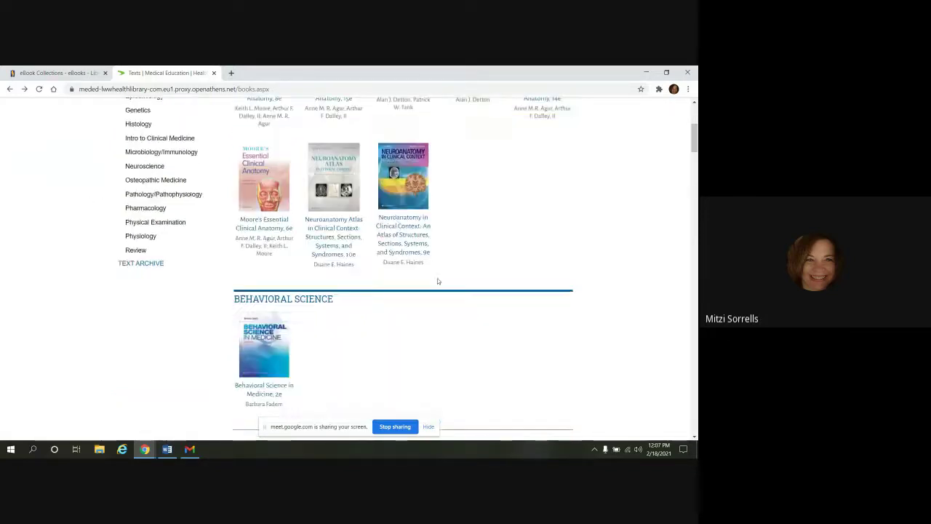
scroll(437, 281, down, 10)
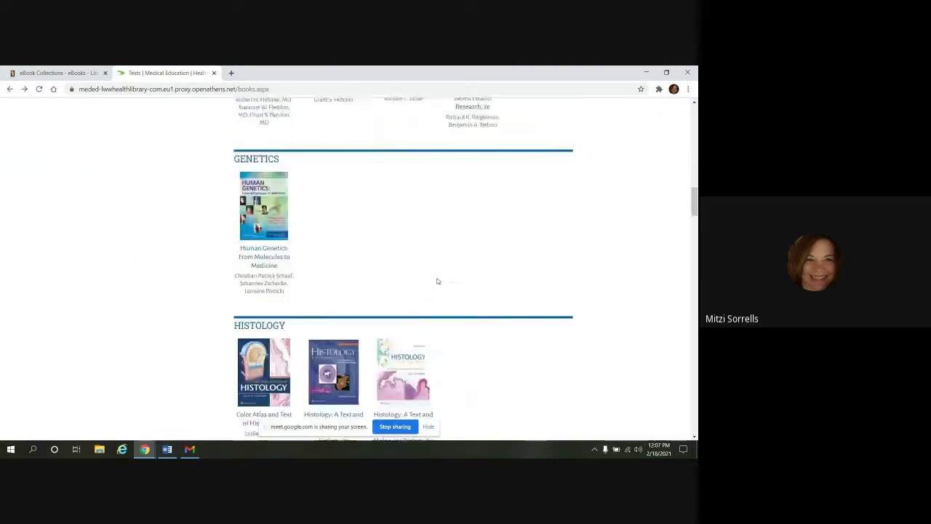
scroll(437, 281, up, 5)
scroll(437, 281, up, 15)
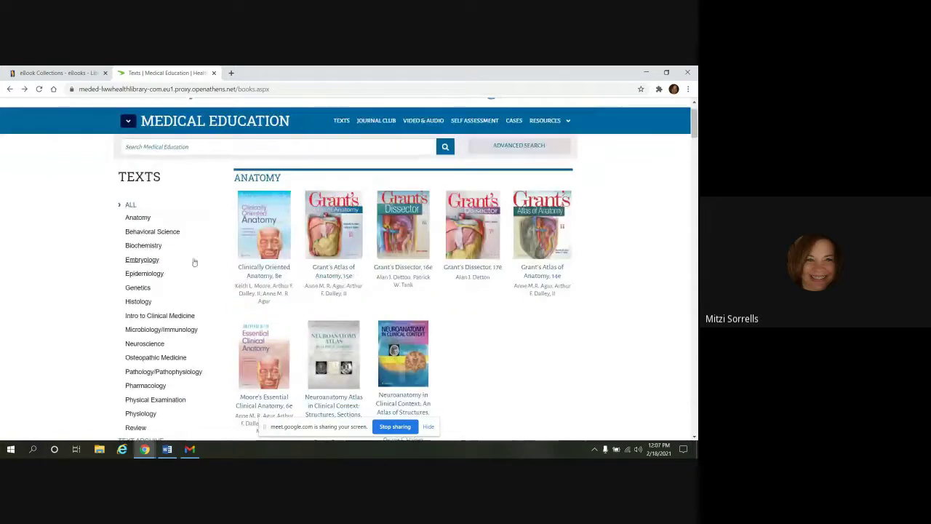
click(146, 249)
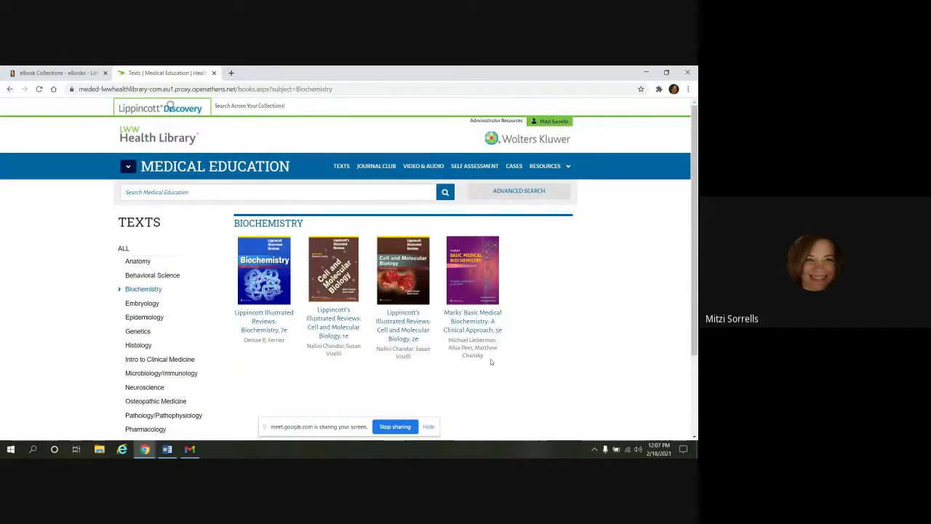
click(122, 249)
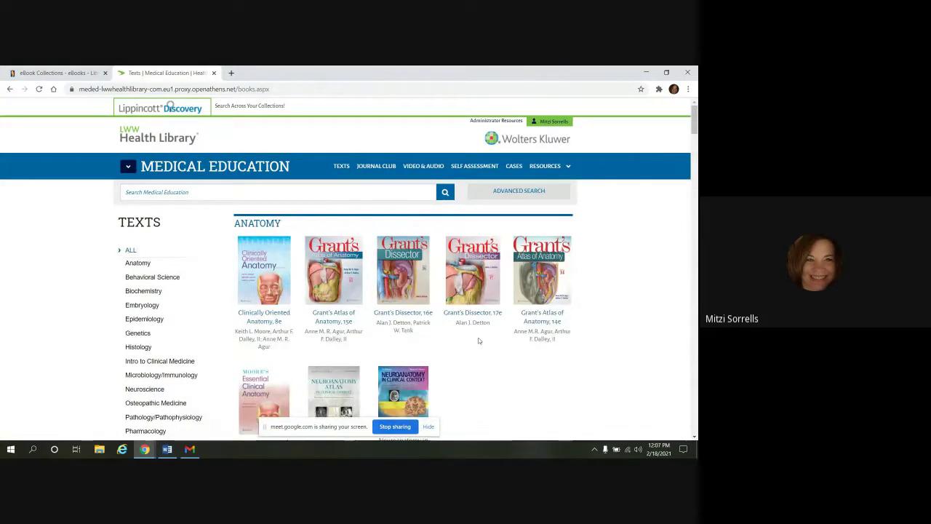
Step: Look through the complete texts list down to the Review section, and return to the Anatomy and Behavioral Science books
scroll(478, 341, down, 2)
scroll(478, 341, down, 10)
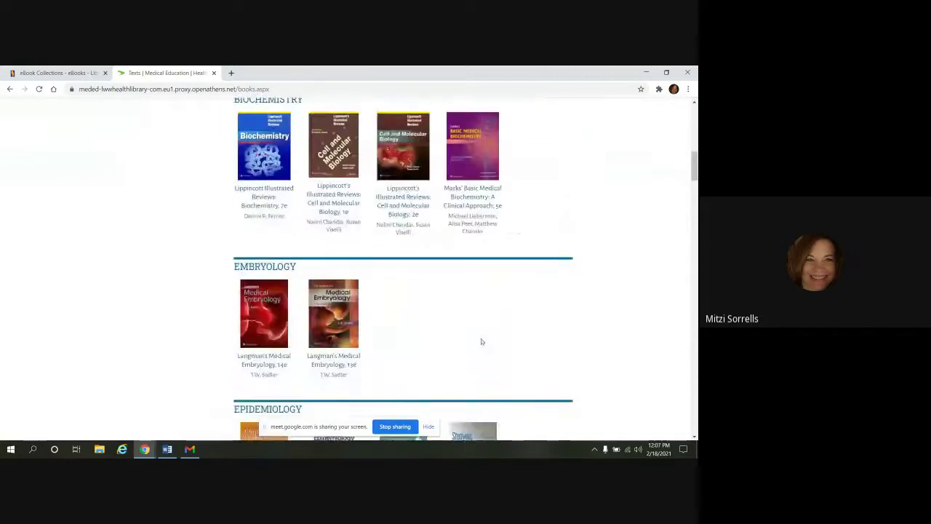
scroll(481, 340, down, 8)
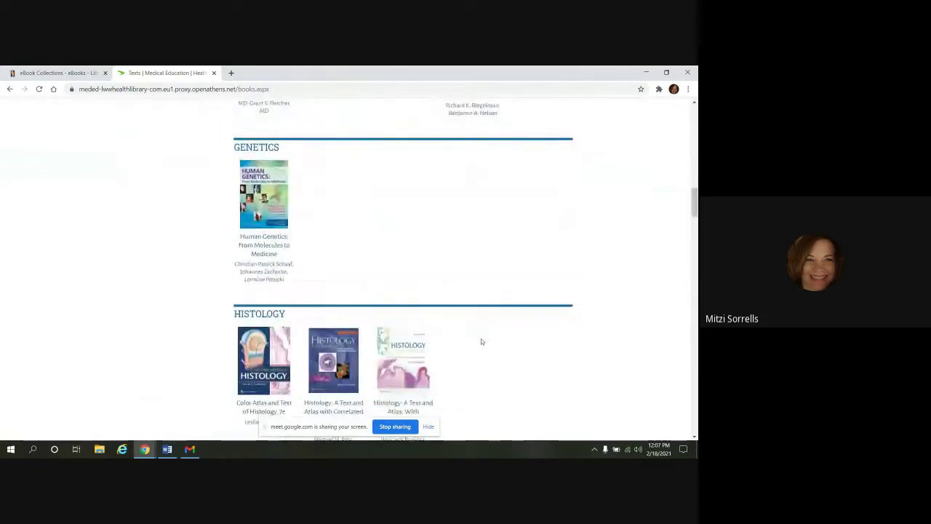
scroll(481, 342, down, 10)
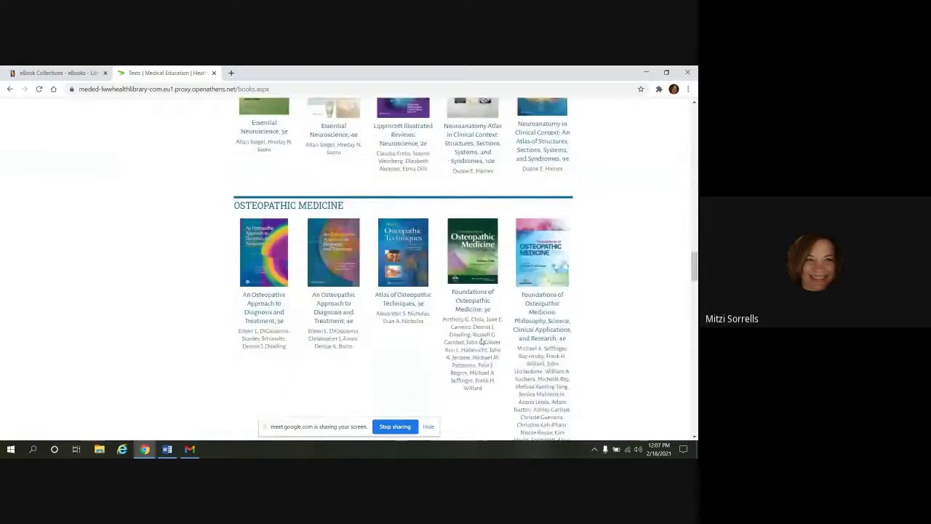
scroll(481, 339, down, 10)
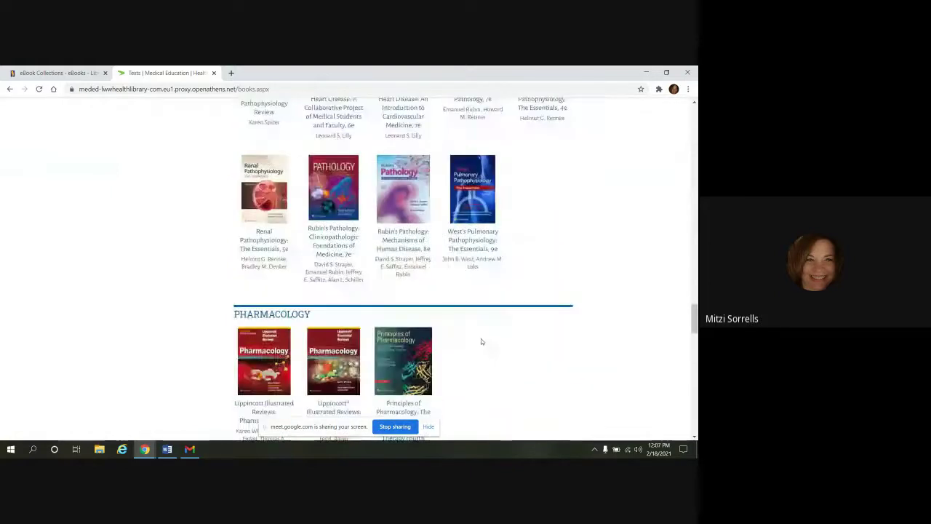
scroll(458, 260, down, 9)
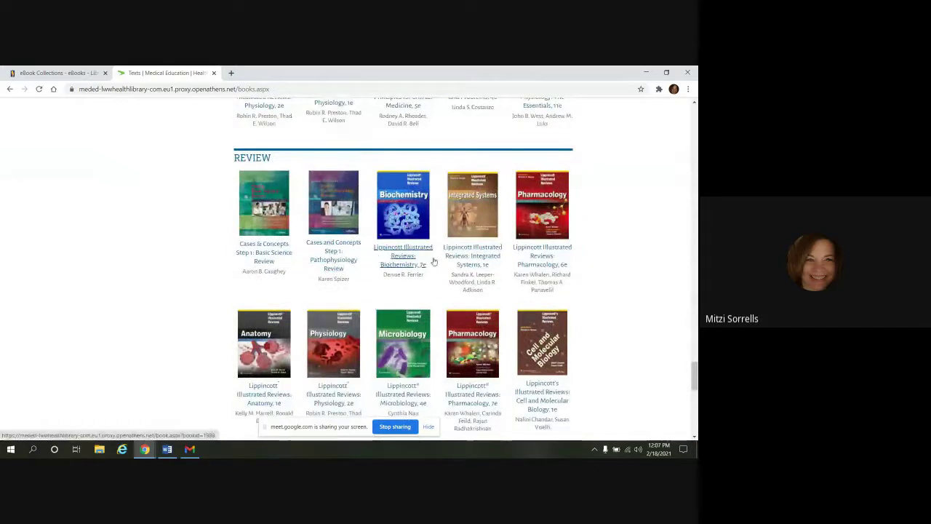
scroll(401, 286, down, 1)
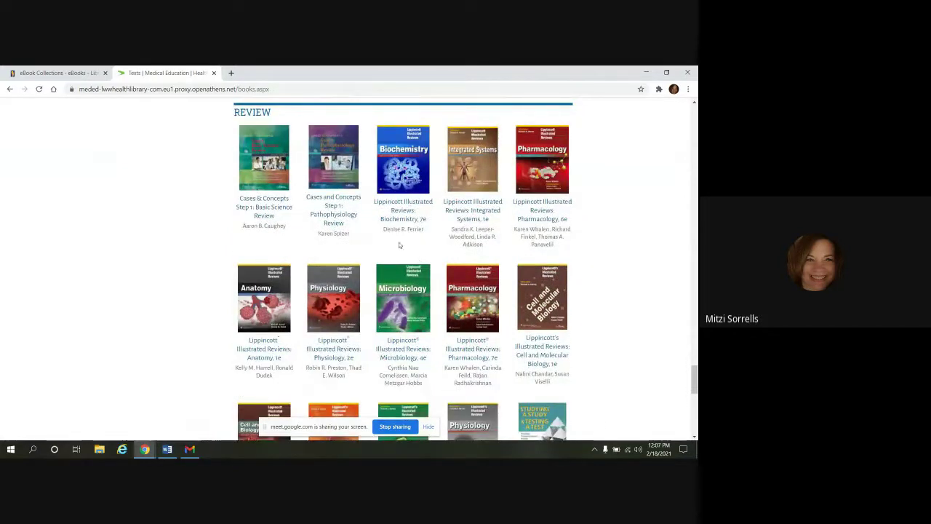
scroll(679, 279, up, 6)
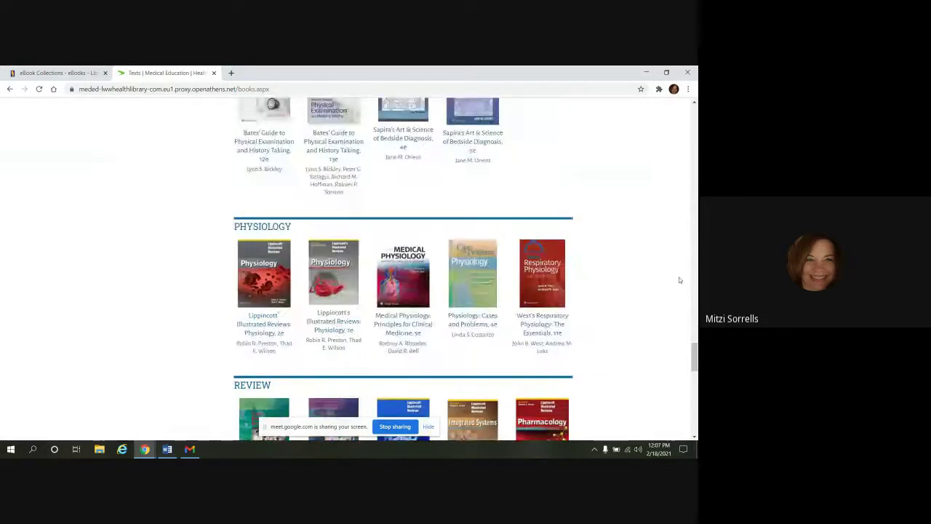
drag(694, 362, 694, 135)
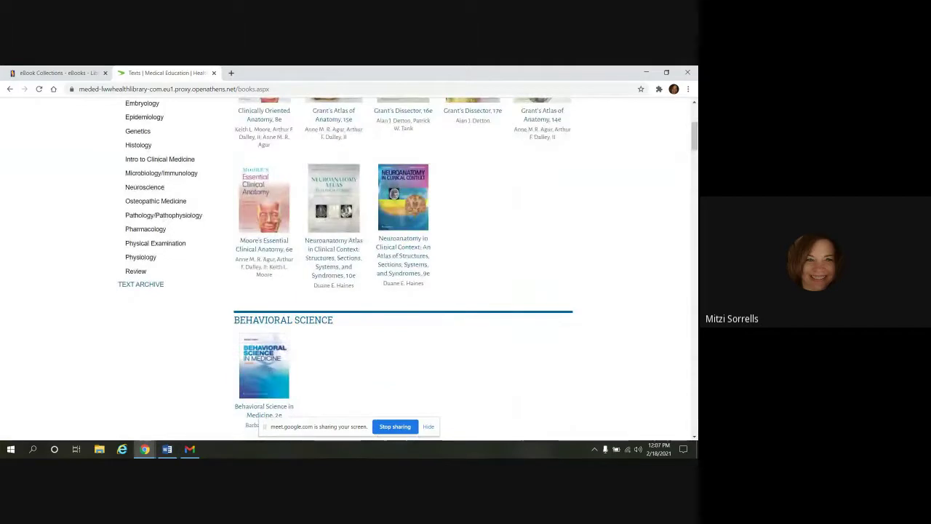
Step: Open the book Moore's Essential Clinical Anatomy, 6e from the Anatomy texts
scroll(399, 328, down, 1)
scroll(399, 329, up, 2)
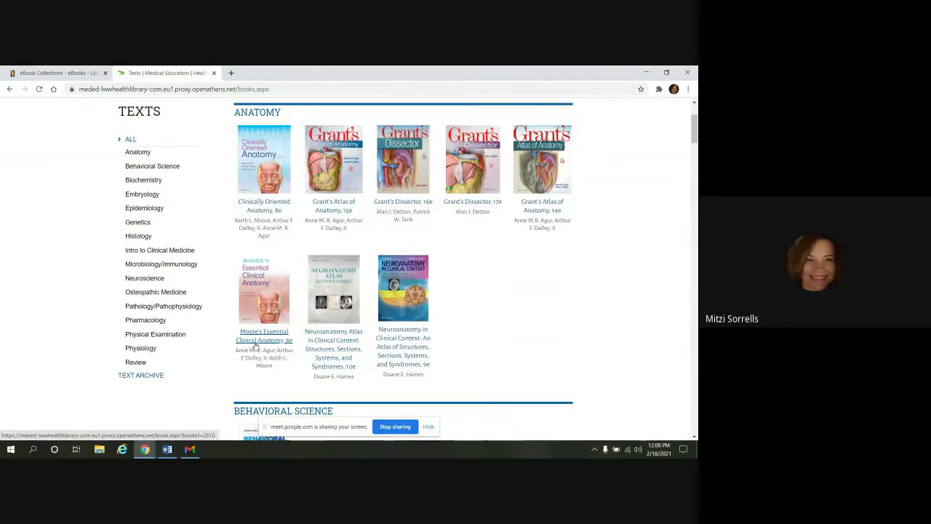
click(251, 340)
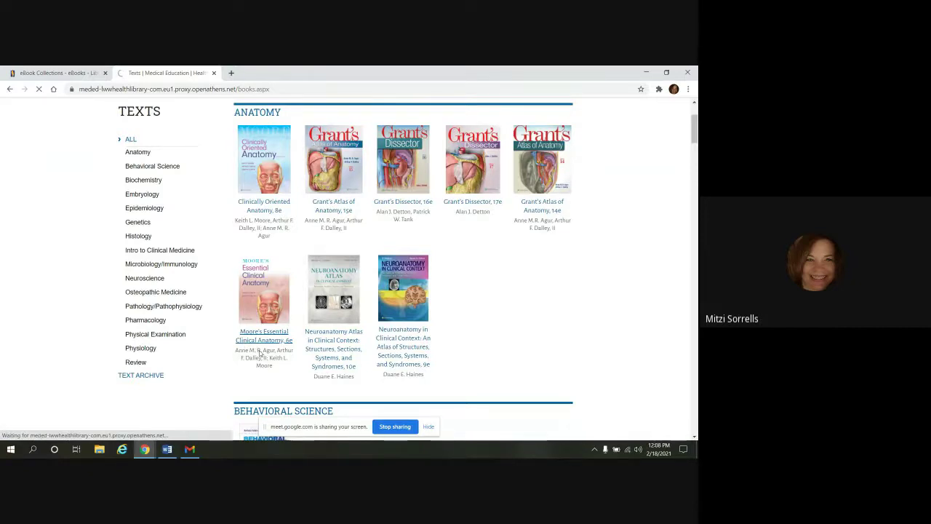
scroll(372, 331, down, 1)
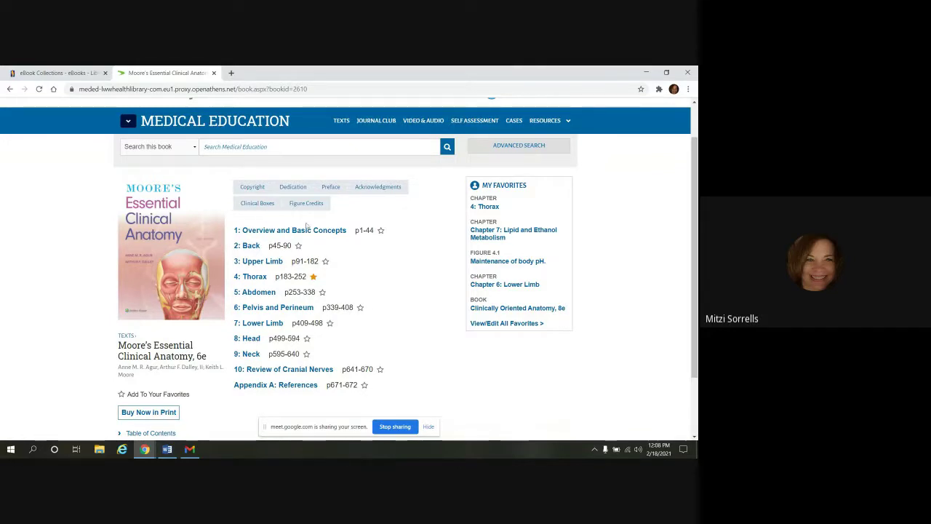
Step: View the book's Dedication, move forward to its Acknowledgments, and return to the book's main page
click(288, 189)
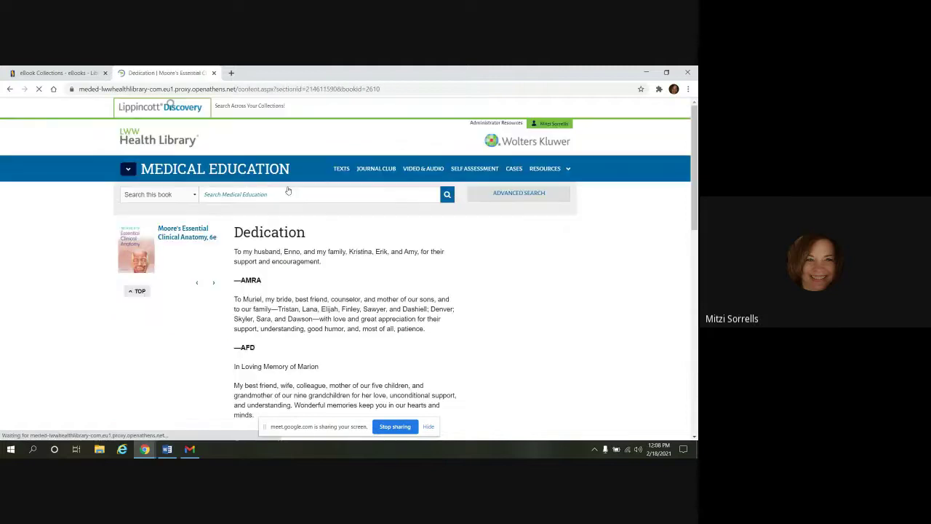
scroll(204, 247, down, 1)
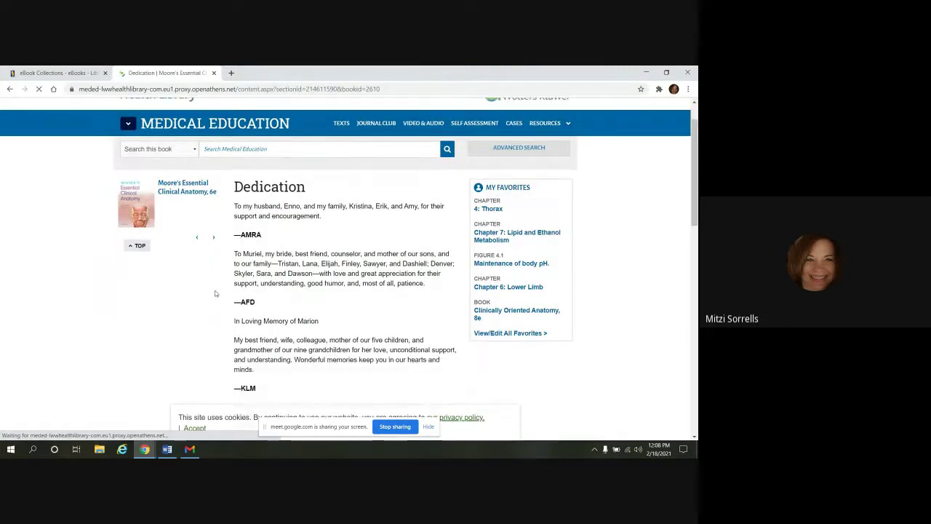
click(213, 238)
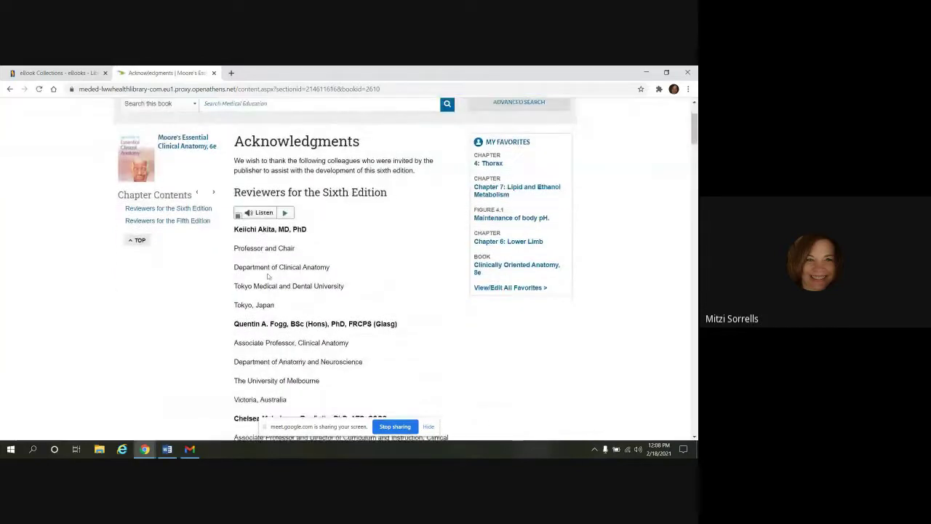
click(192, 239)
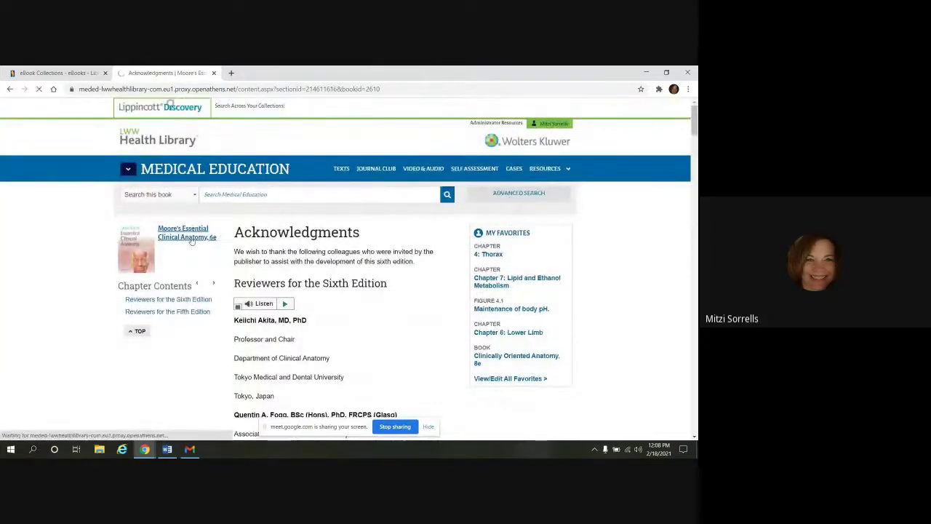
Step: Add chapter 3, Upper Limb, to the favorites, and remove it again
scroll(323, 283, down, 1)
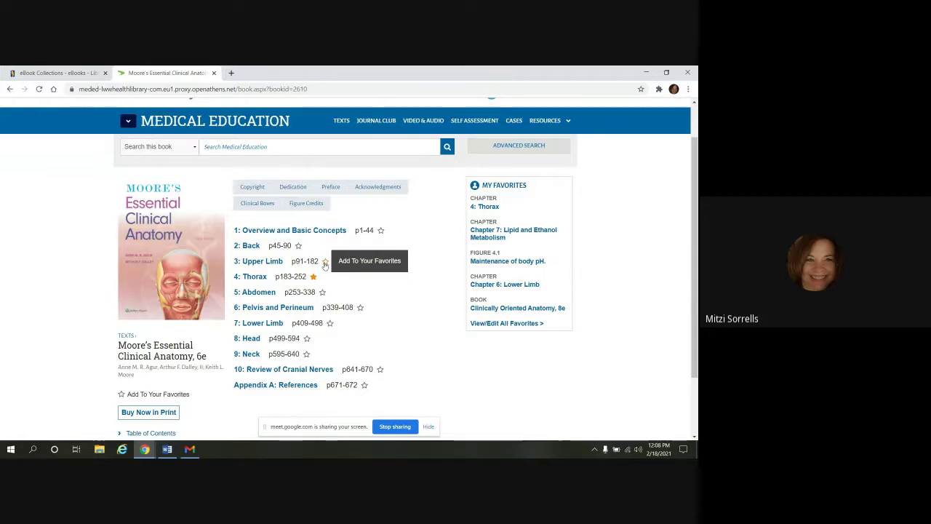
click(324, 262)
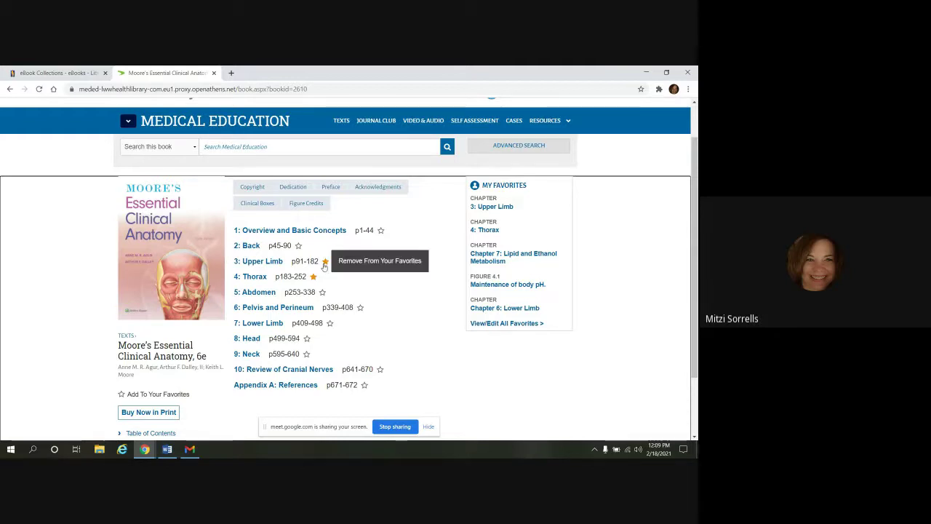
click(324, 265)
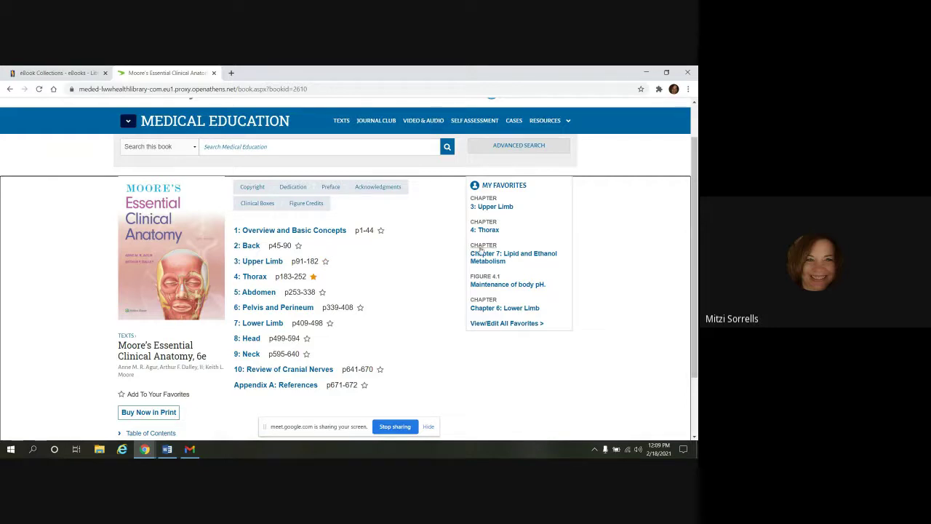
Step: View the search scope options, and choose to search within this book
scroll(439, 260, up, 1)
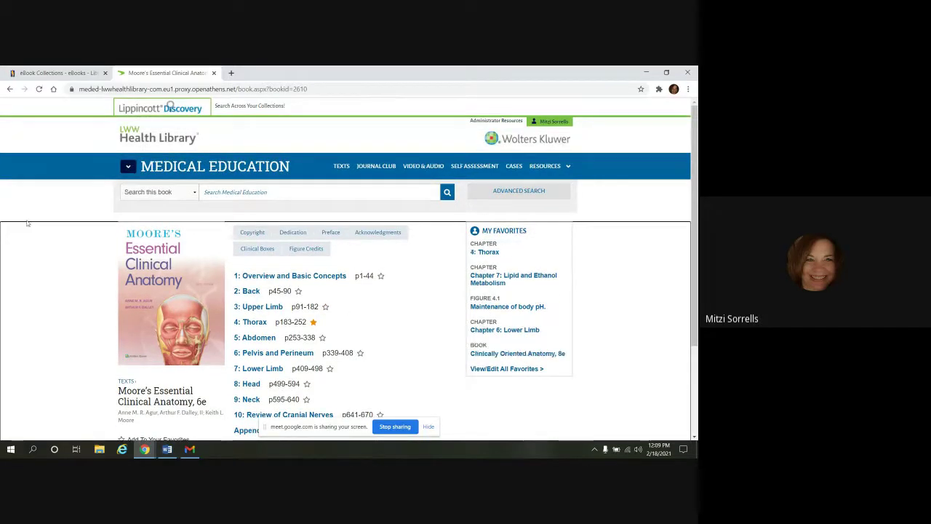
click(224, 193)
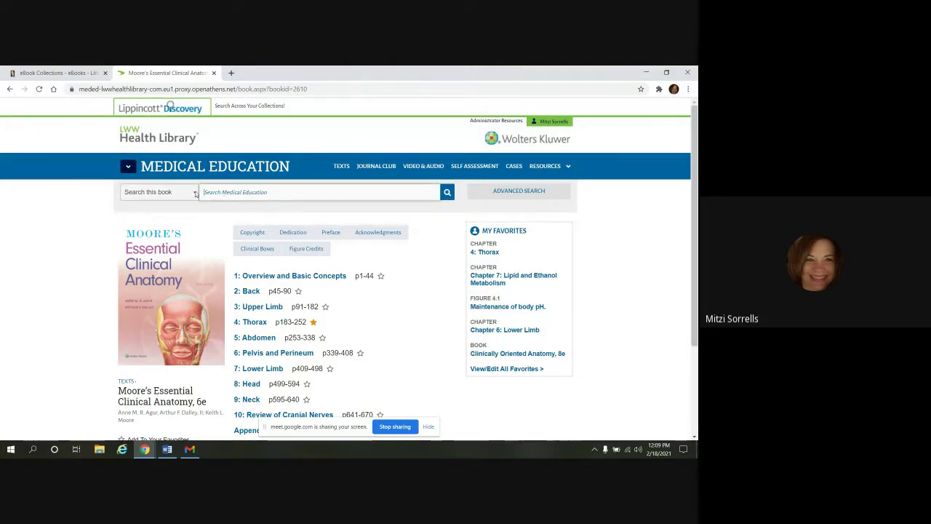
click(195, 194)
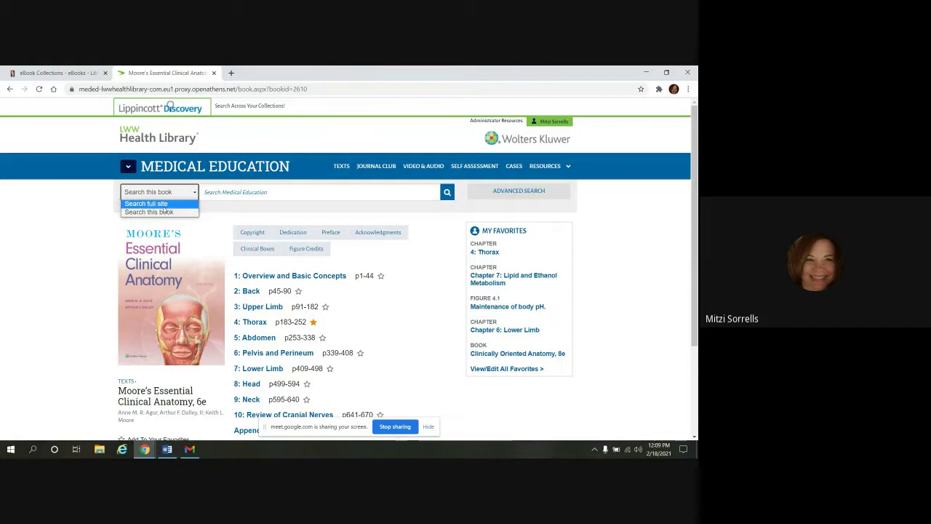
click(131, 212)
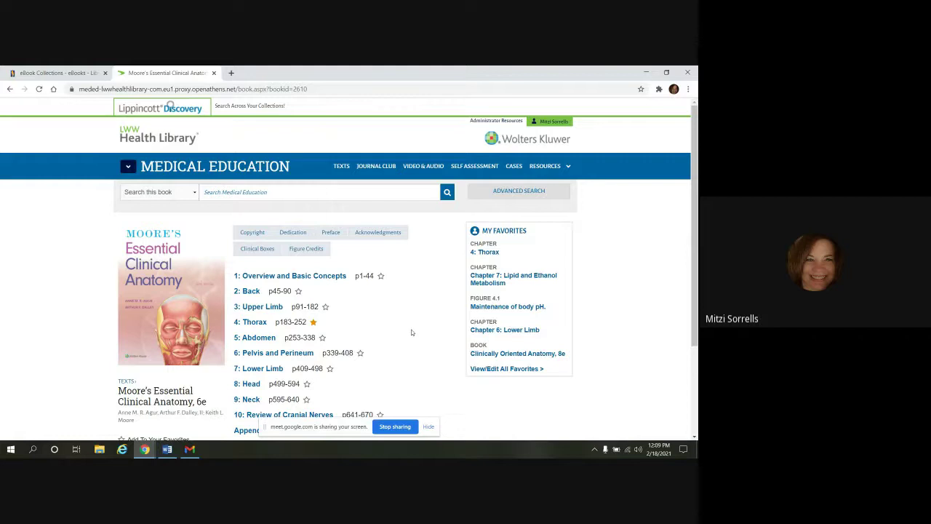
scroll(412, 332, down, 1)
scroll(411, 331, down, 1)
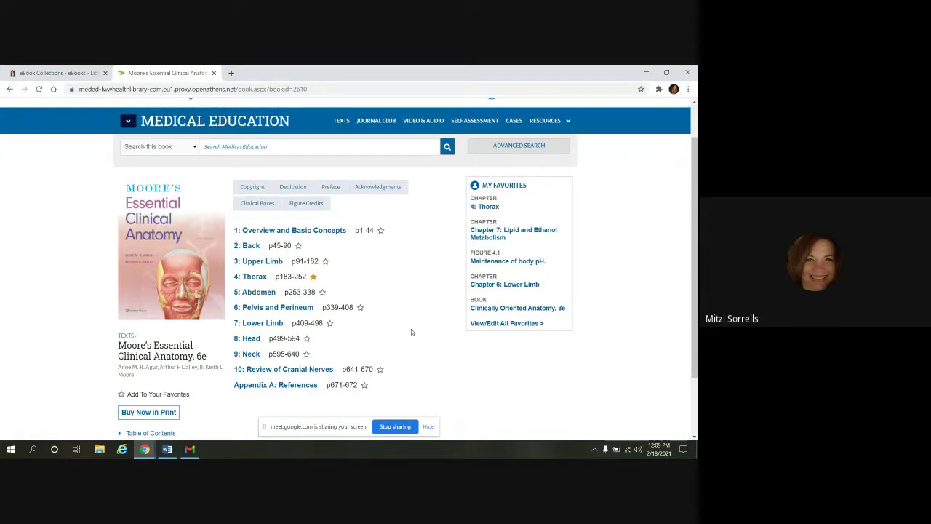
Step: Open chapter 7, Lower Limb, from the book's contents and accept the cookie notice
click(253, 323)
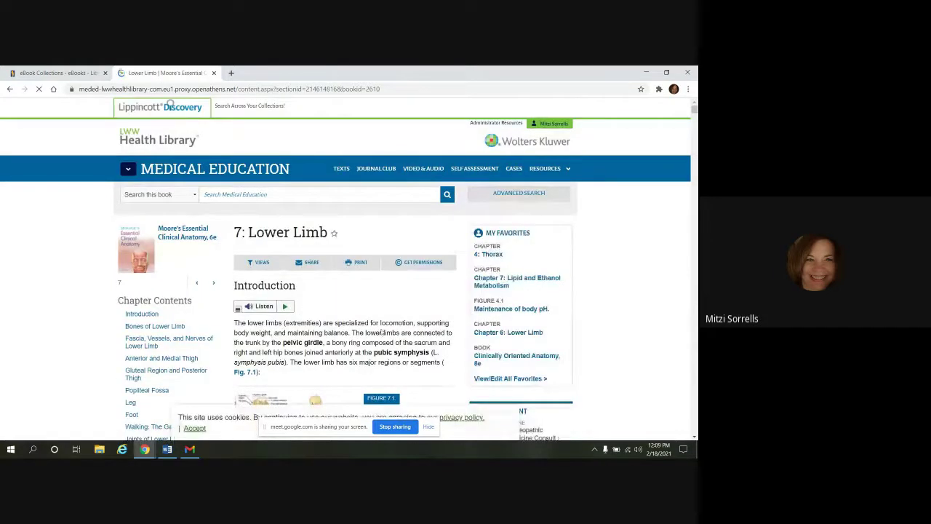
scroll(193, 265, down, 1)
click(196, 428)
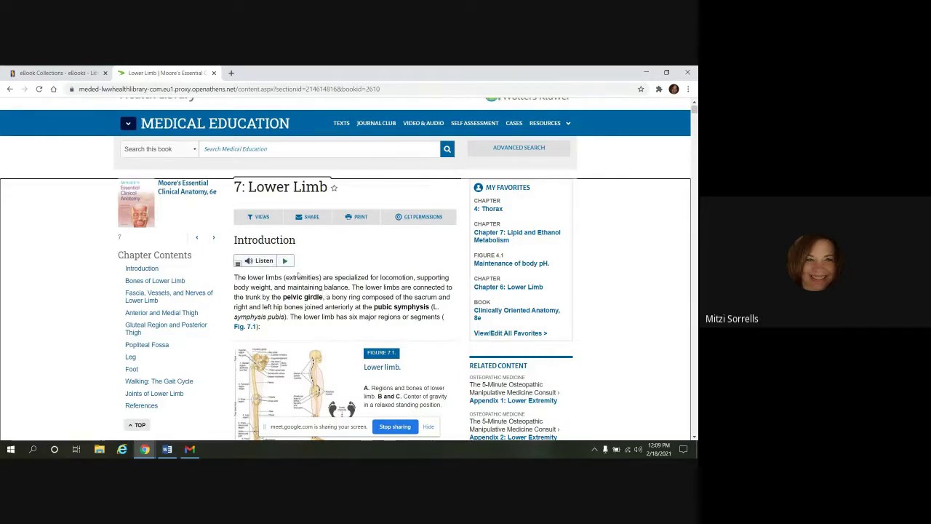
Step: Play the Introduction aloud and stop it, and view the reader's settings for highlighting and text colors
click(285, 261)
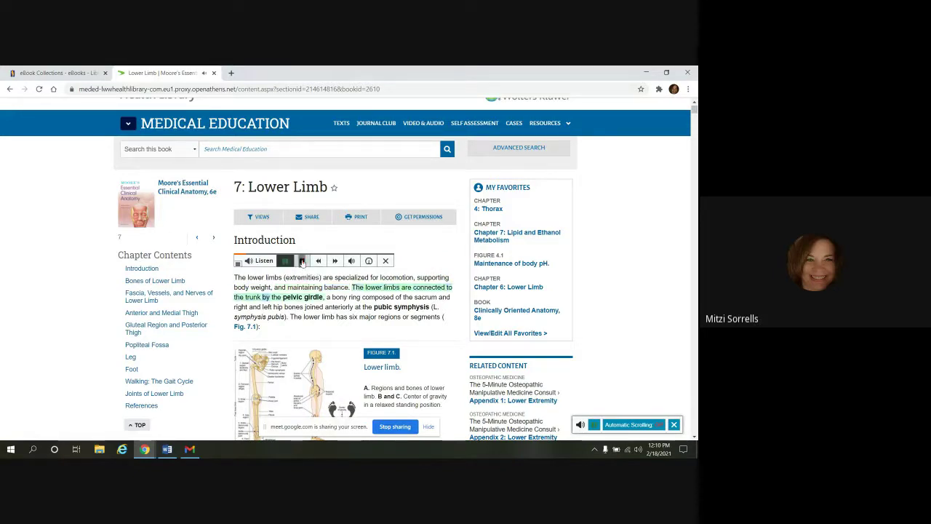
click(302, 261)
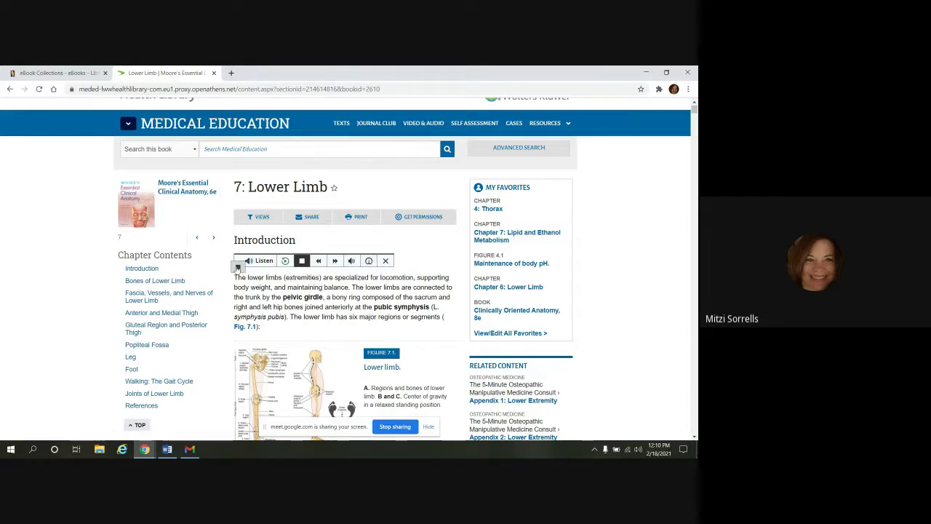
click(237, 266)
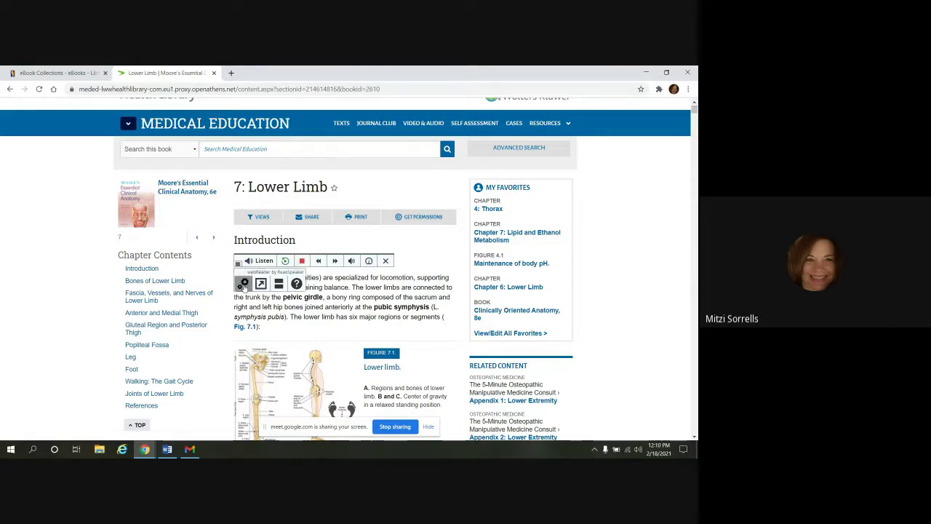
click(244, 284)
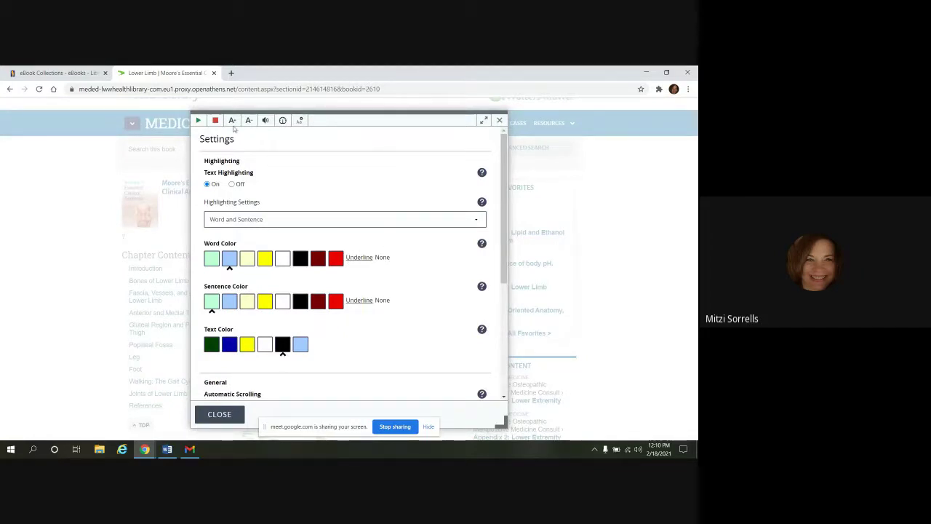
click(500, 122)
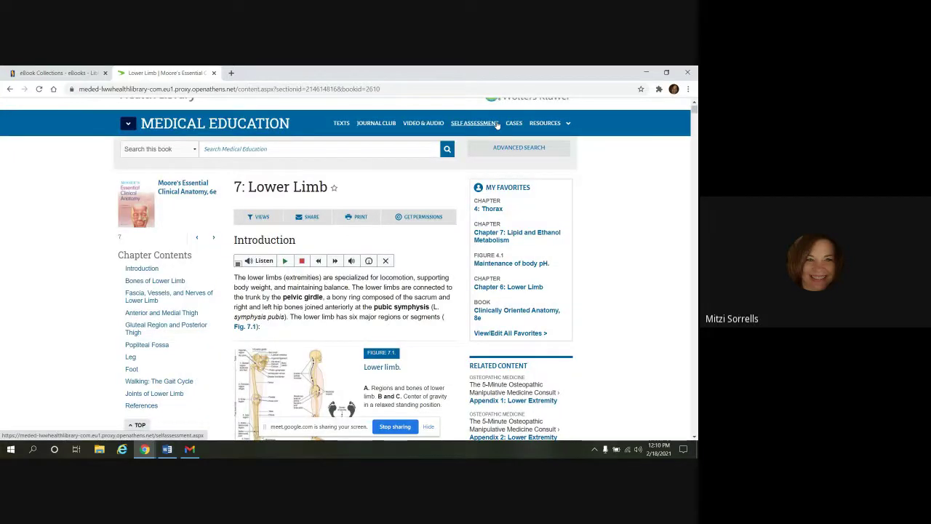
Step: Open the Introduction in the reader's text-only window, enlarge its text several sizes and reduce it again
click(238, 263)
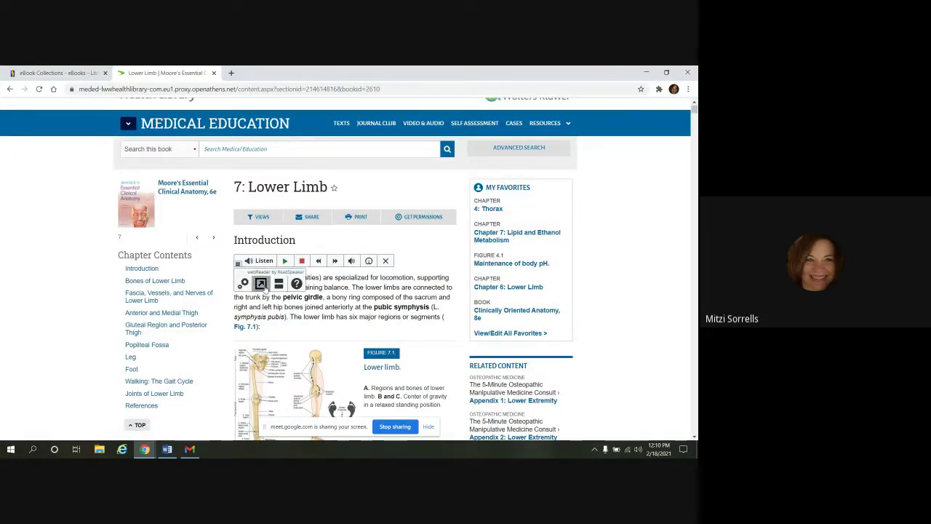
click(261, 284)
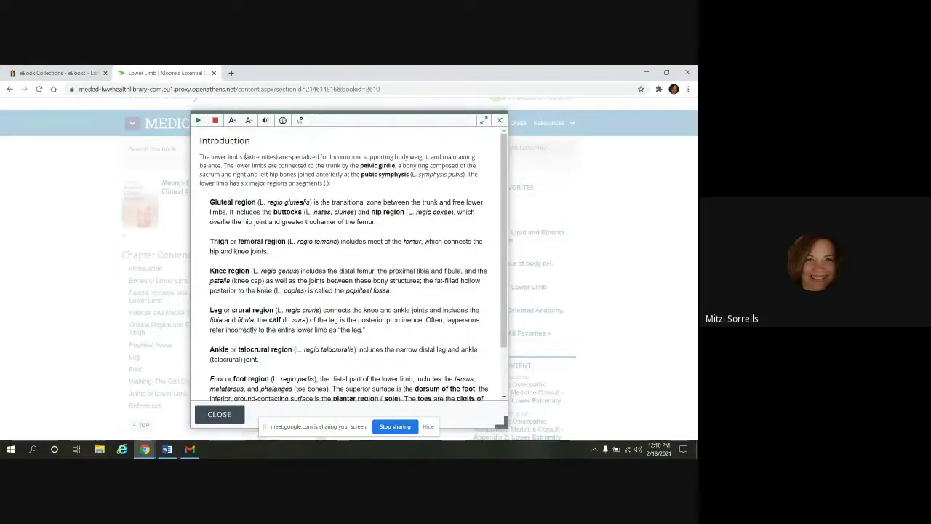
click(232, 121)
click(232, 122)
click(232, 122)
click(233, 122)
click(232, 122)
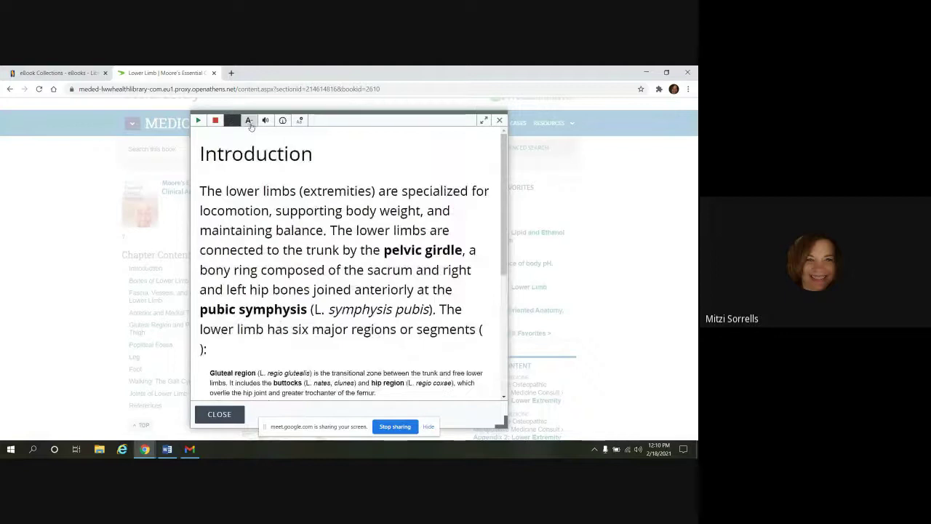
click(249, 122)
click(249, 122)
click(248, 122)
click(248, 122)
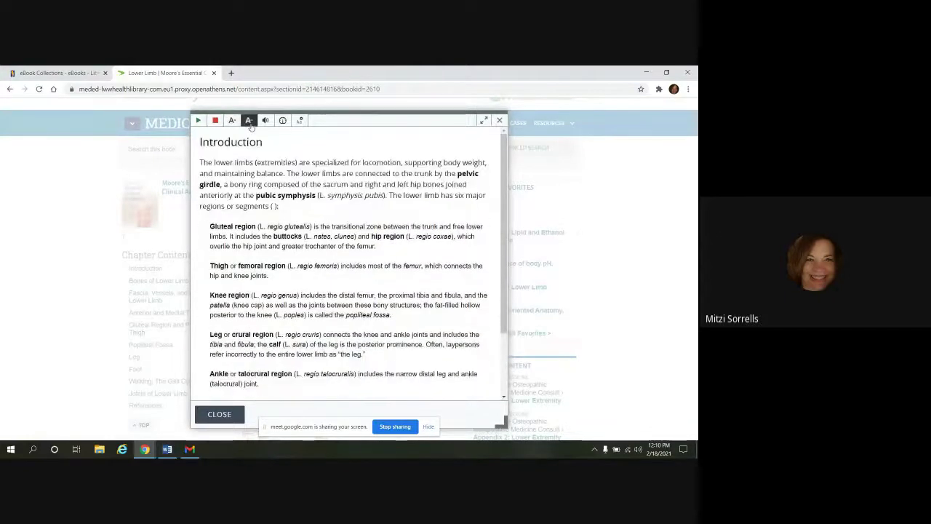
Step: View the text window's display options and the list of available fonts, and close the window
click(301, 121)
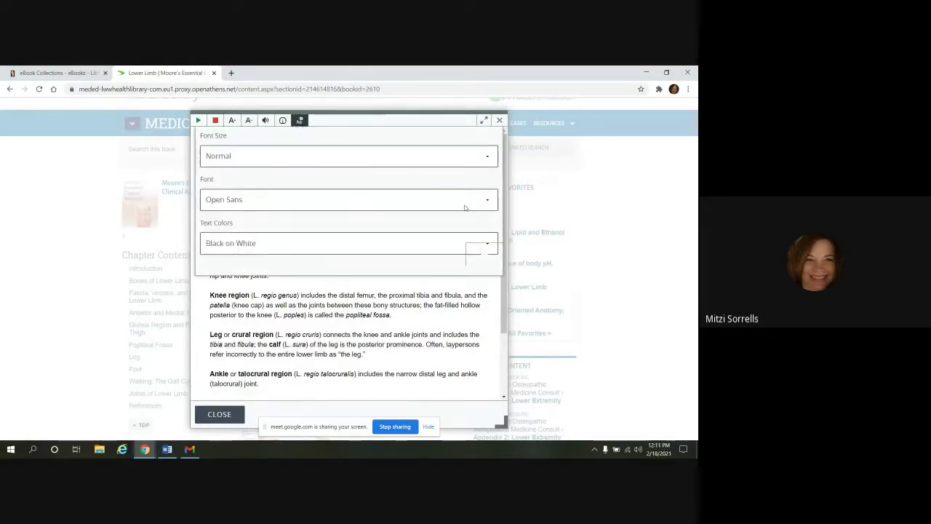
click(491, 202)
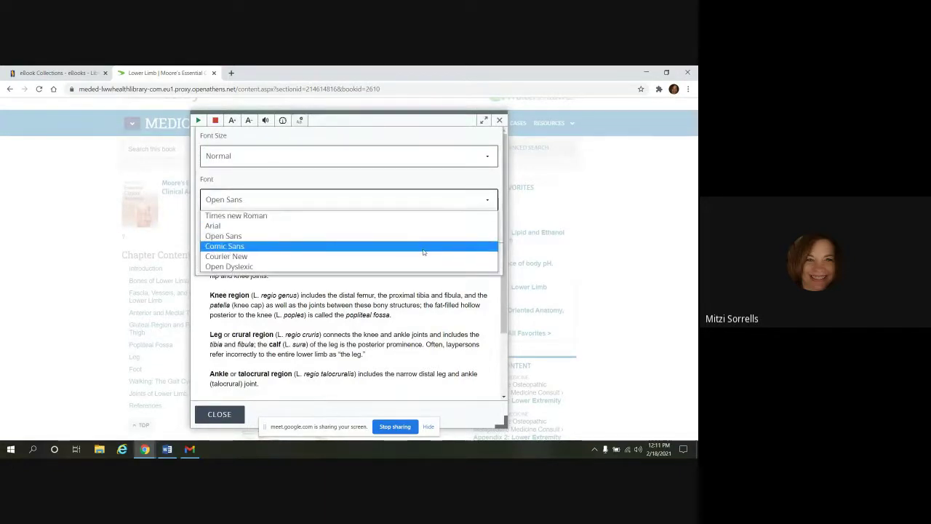
click(463, 184)
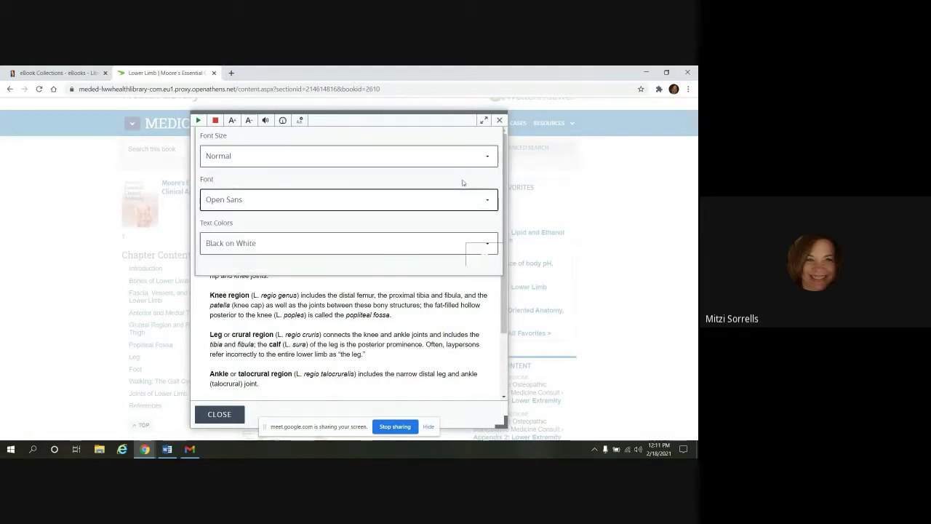
click(499, 120)
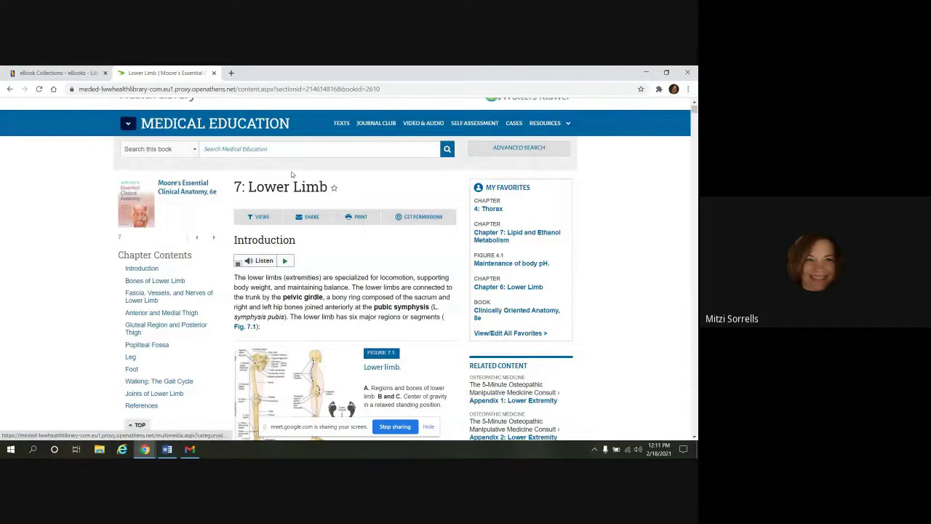
Step: Turn on the Page Mask and place its reading strip over the Gluteal region paragraph
click(237, 264)
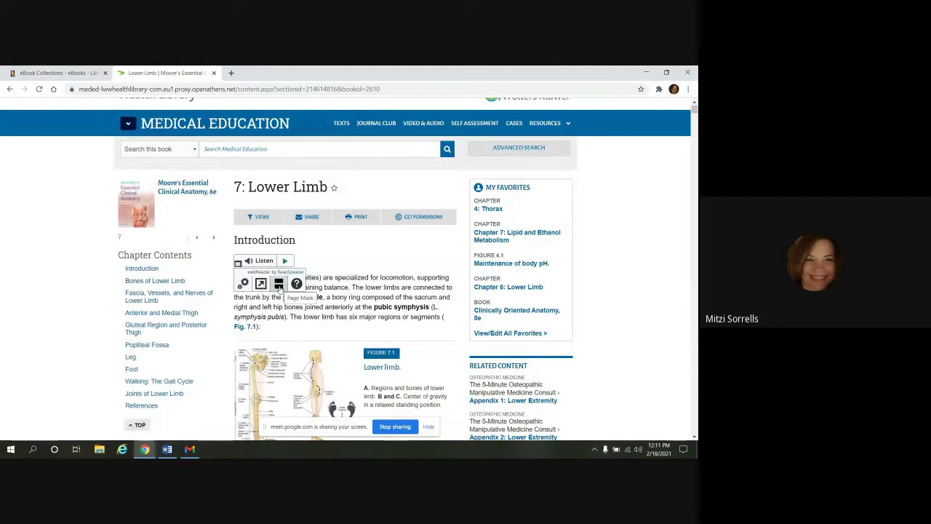
click(279, 286)
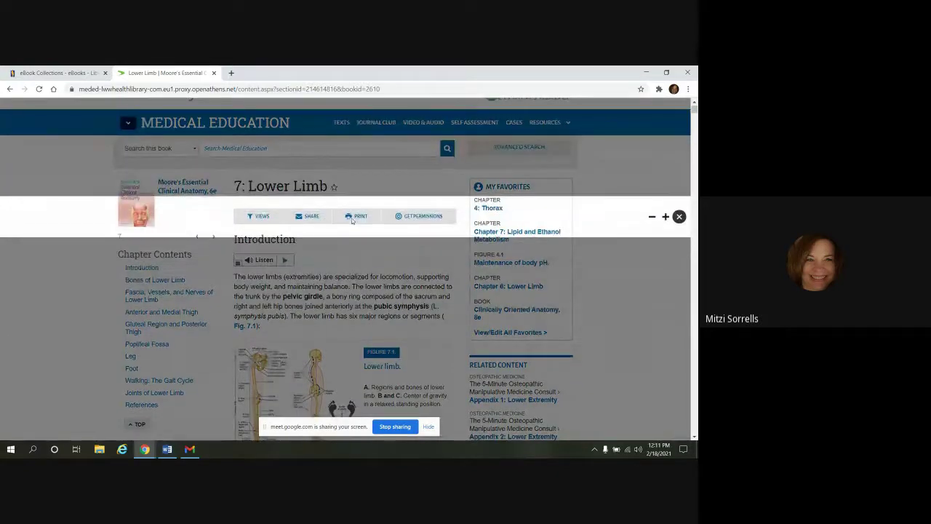
scroll(352, 220, down, 4)
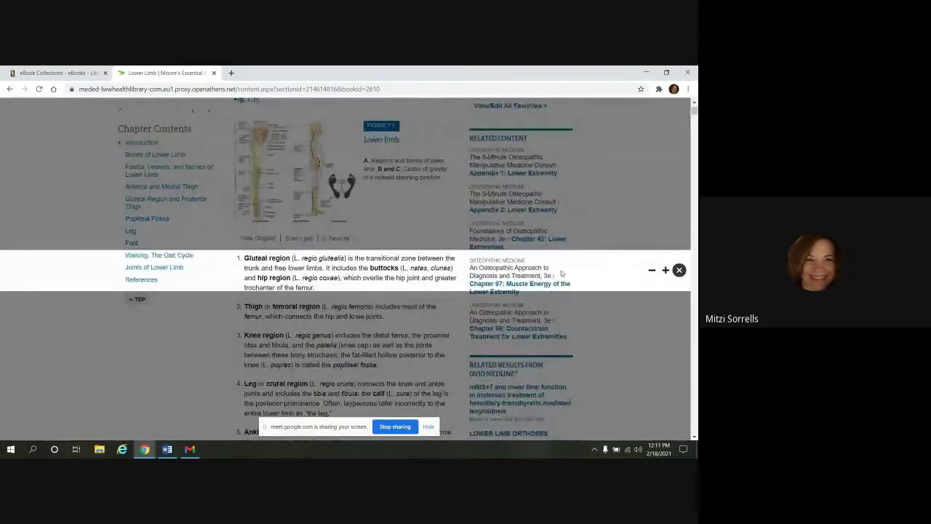
Step: Widen the Page Mask's reading strip, narrow it again, and turn the mask off
click(665, 271)
click(666, 271)
click(665, 270)
click(666, 270)
click(666, 270)
click(665, 270)
click(653, 270)
click(652, 269)
click(653, 269)
click(652, 269)
click(652, 269)
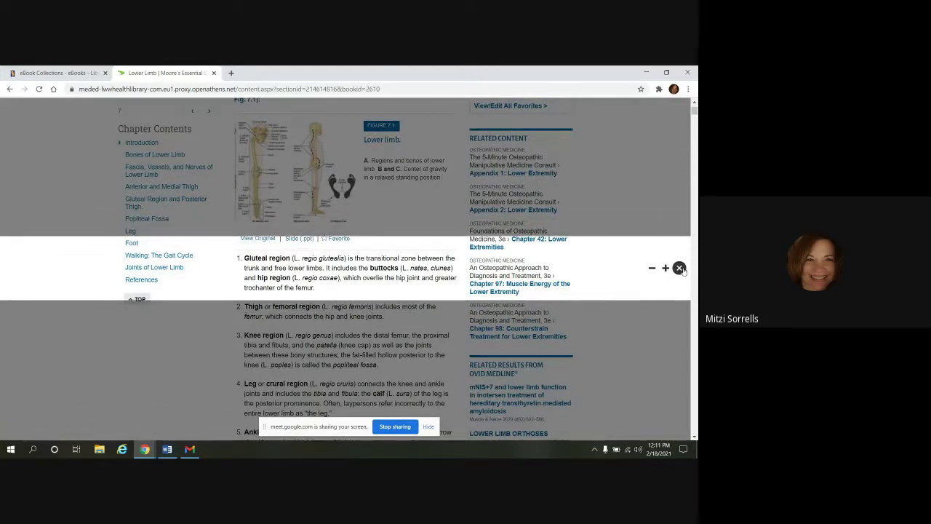
click(678, 267)
Step: Open the ReadSpeaker webReader help, look through its instructions down to the Settings section, and close it
scroll(298, 237, up, 1)
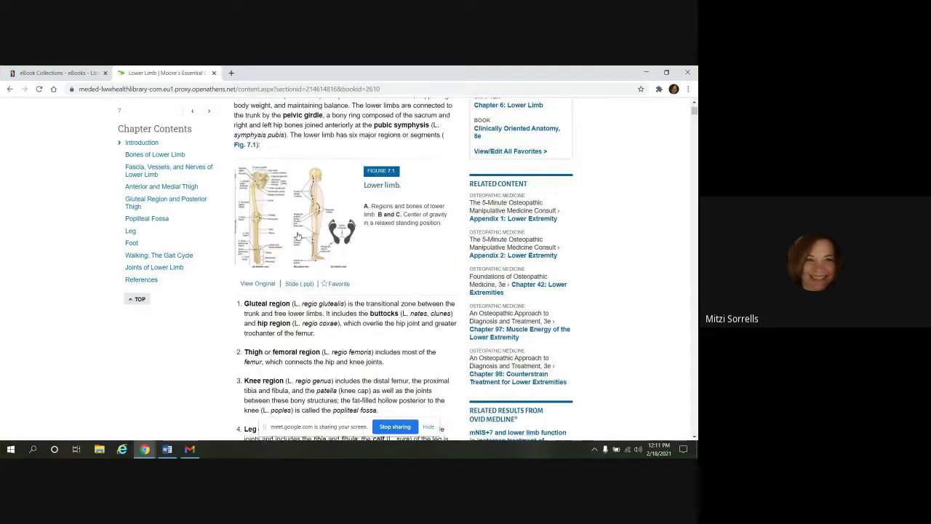
scroll(298, 236, up, 3)
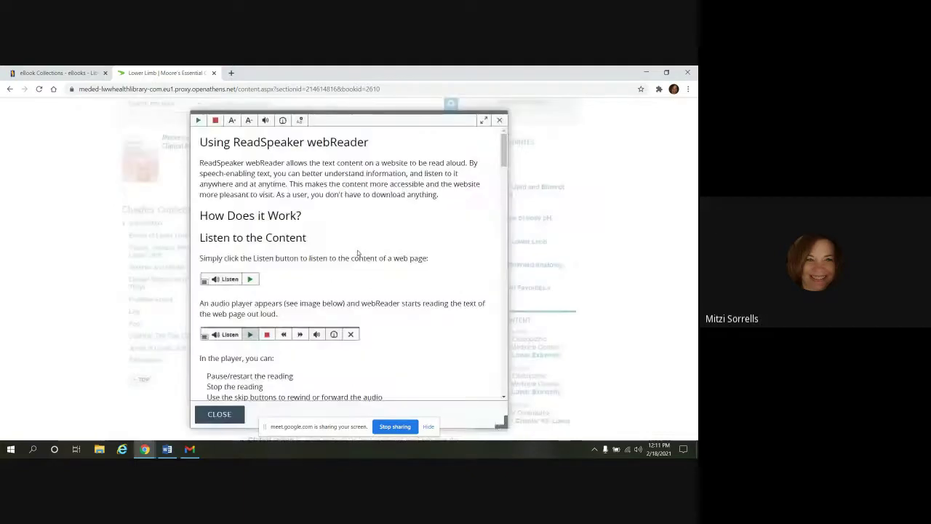
scroll(389, 259, down, 2)
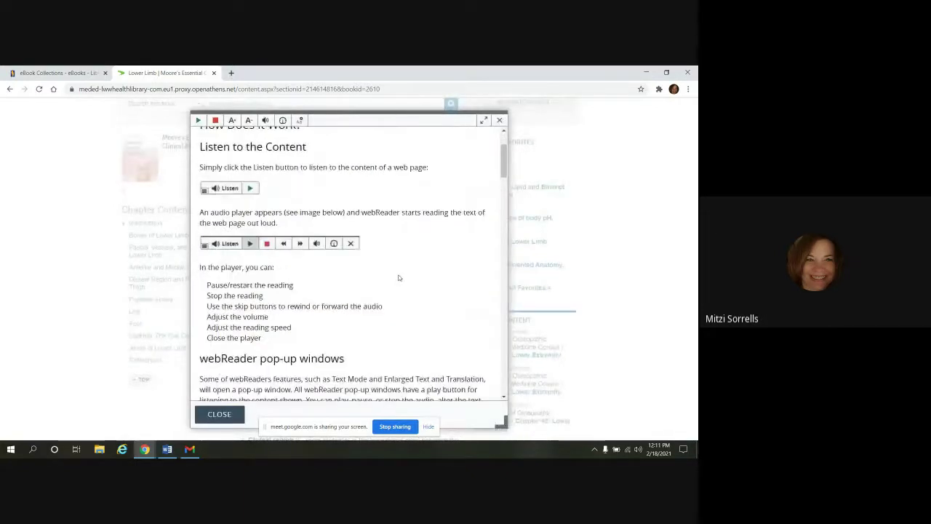
scroll(398, 277, down, 2)
scroll(400, 277, down, 6)
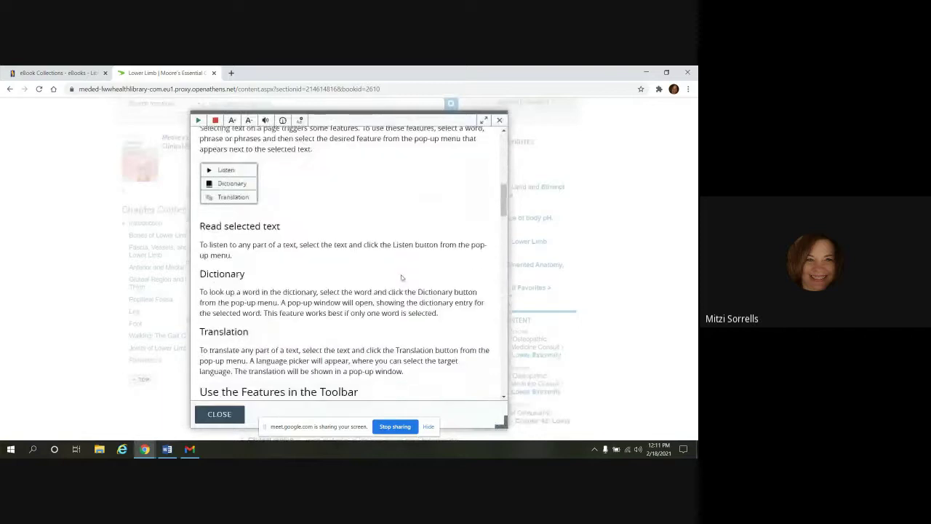
scroll(401, 278, down, 8)
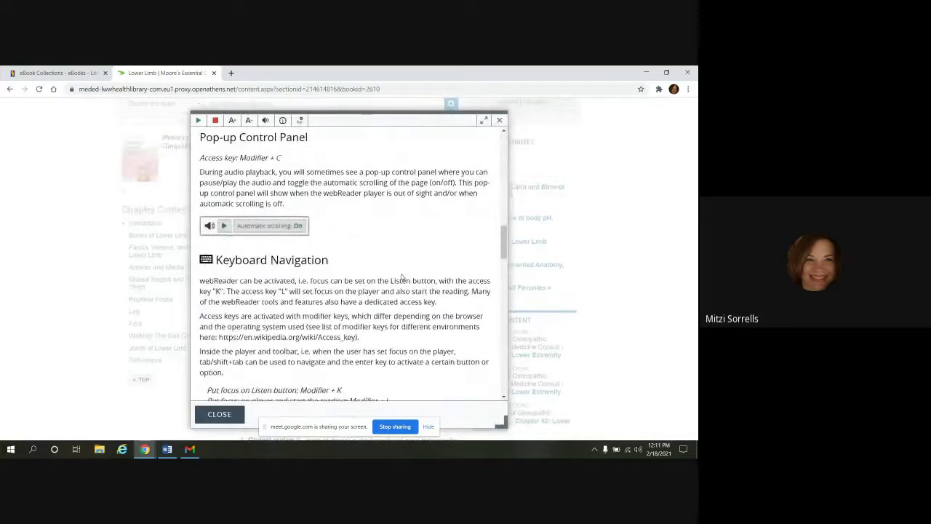
scroll(400, 278, down, 8)
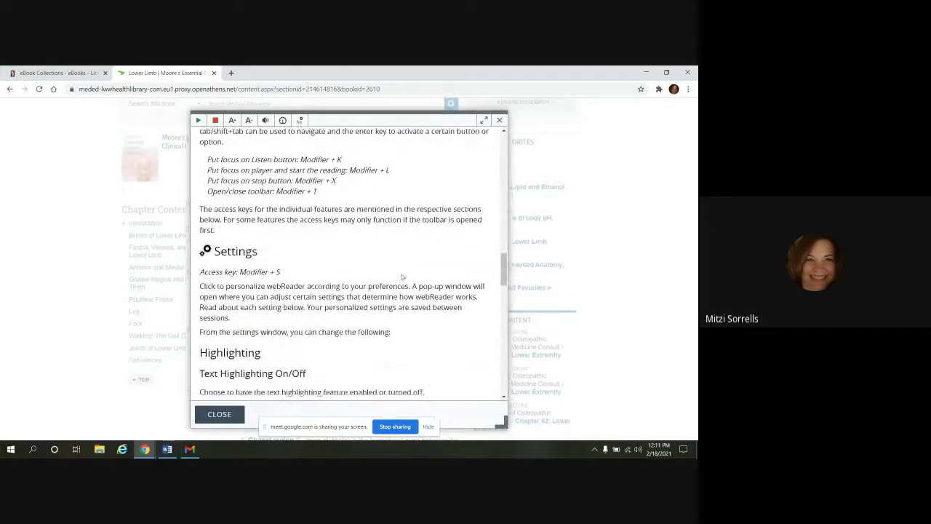
scroll(401, 277, down, 1)
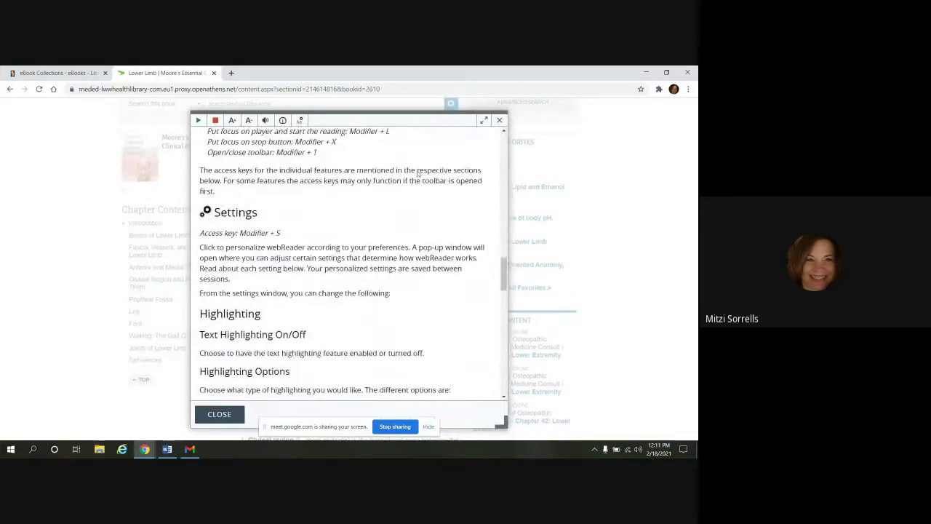
click(499, 120)
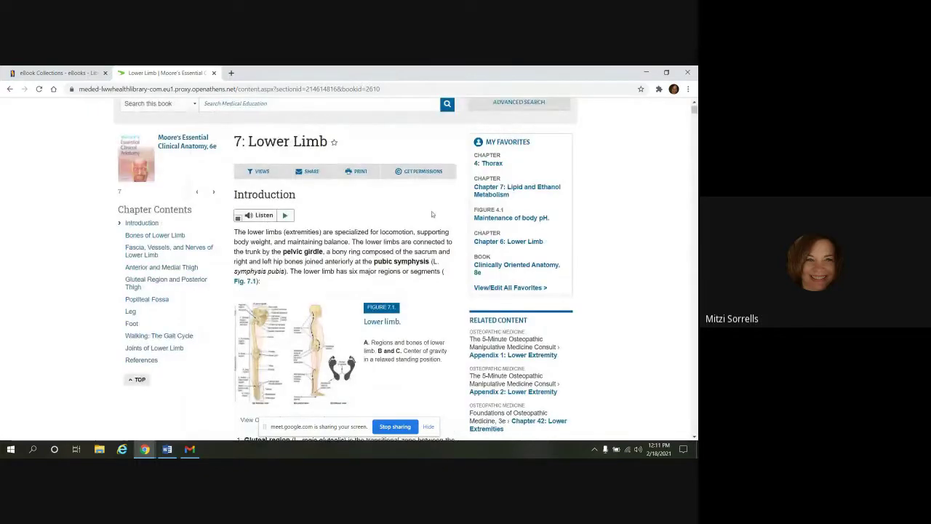
Step: Switch the Lower Limb chapter to its Tables view and look through the tables
scroll(407, 233, up, 1)
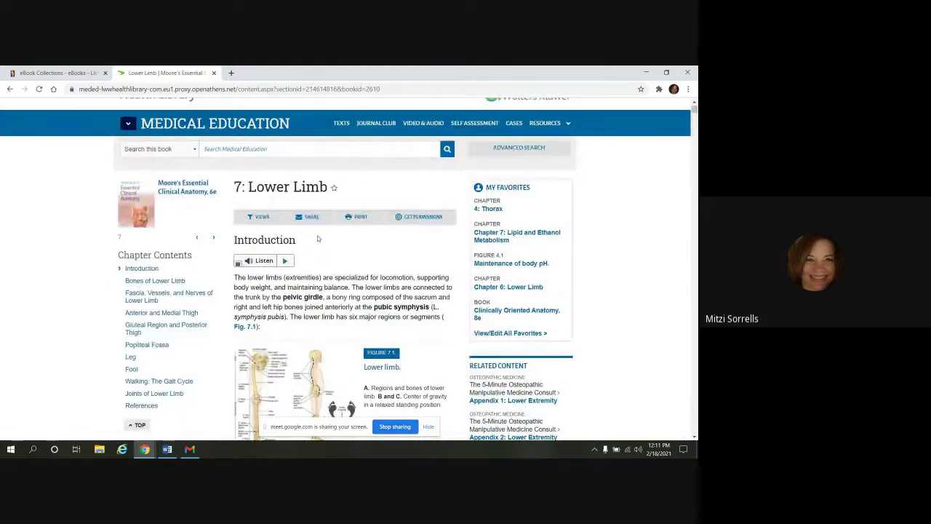
click(261, 218)
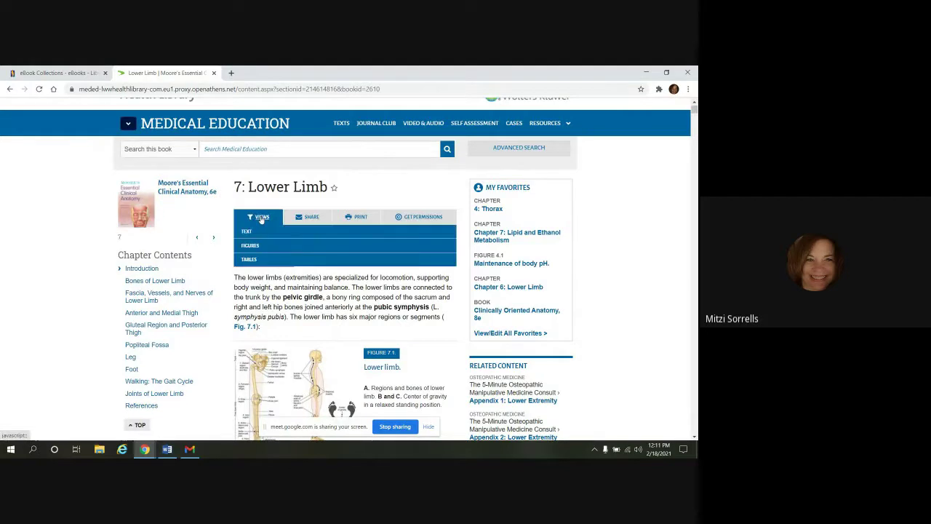
click(249, 259)
scroll(391, 286, down, 1)
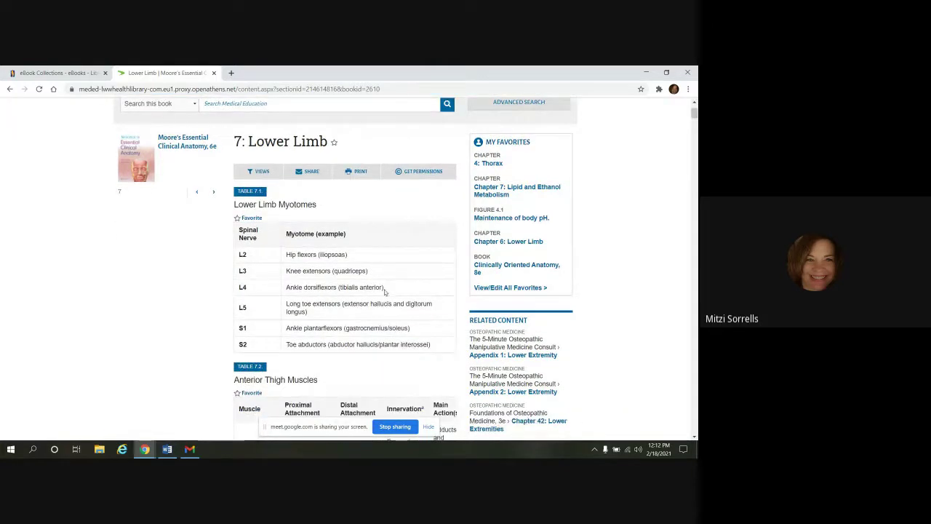
scroll(384, 289, down, 5)
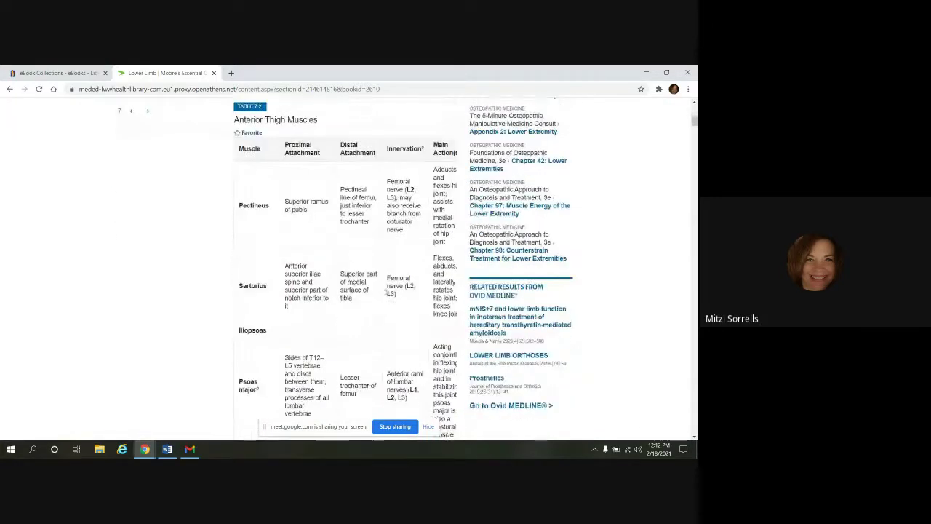
scroll(386, 292, down, 12)
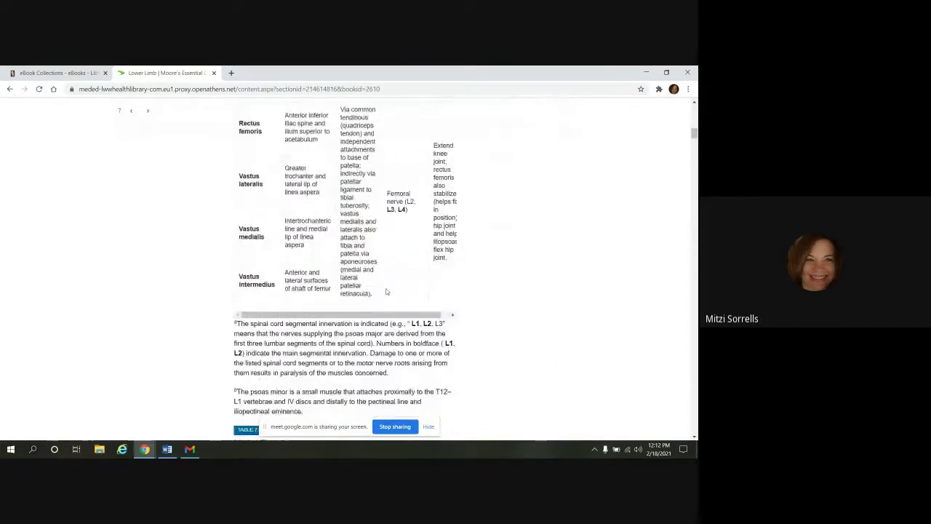
scroll(387, 292, down, 4)
scroll(386, 292, up, 5)
scroll(387, 291, up, 15)
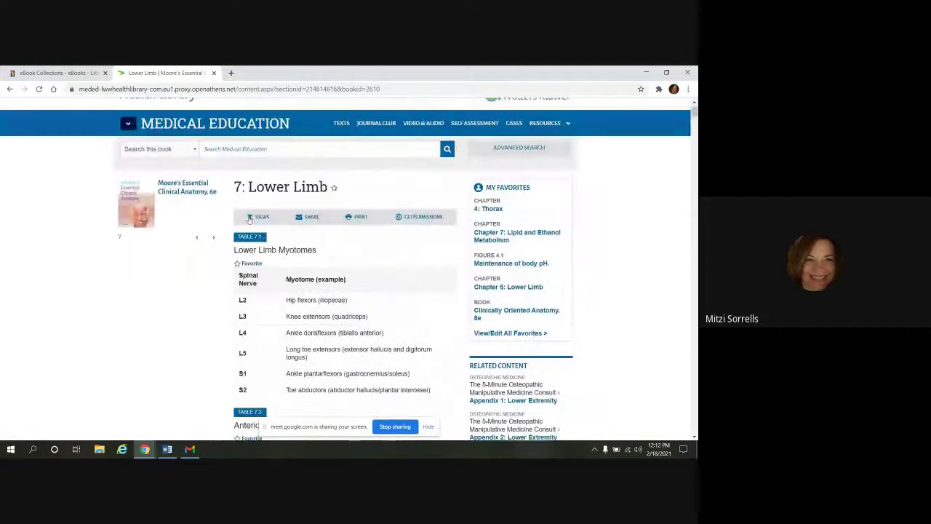
Step: Switch the Lower Limb chapter back to its Text view
click(250, 218)
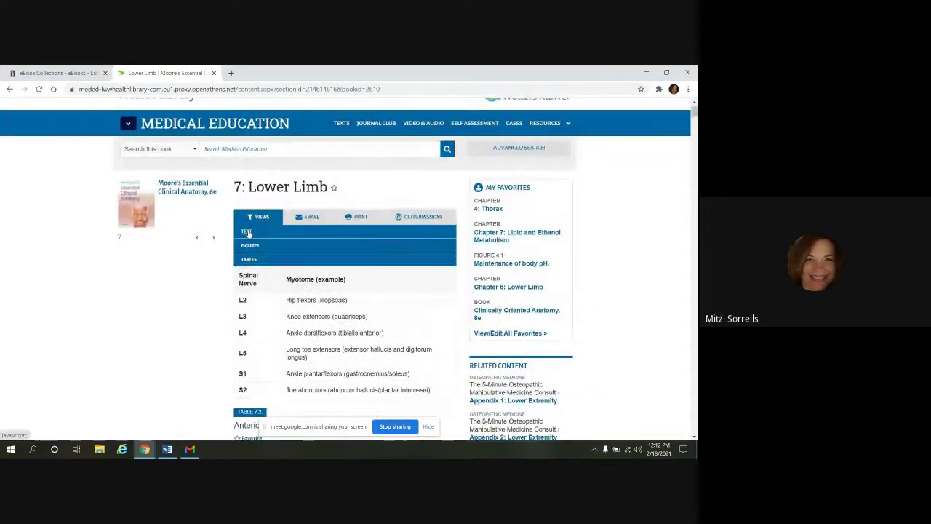
click(247, 232)
scroll(336, 266, down, 1)
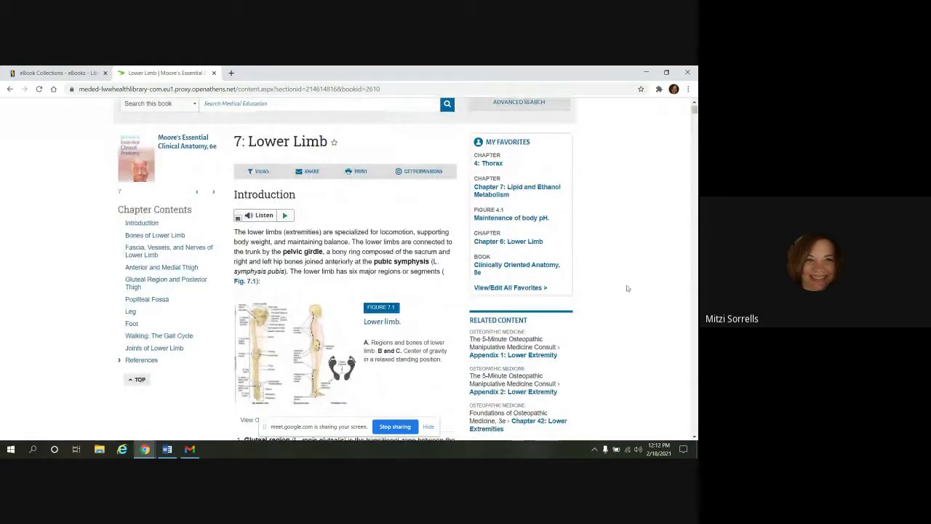
Step: Open the form for sharing the Lower Limb chapter by email, look through its fields, and close it without sending
click(307, 174)
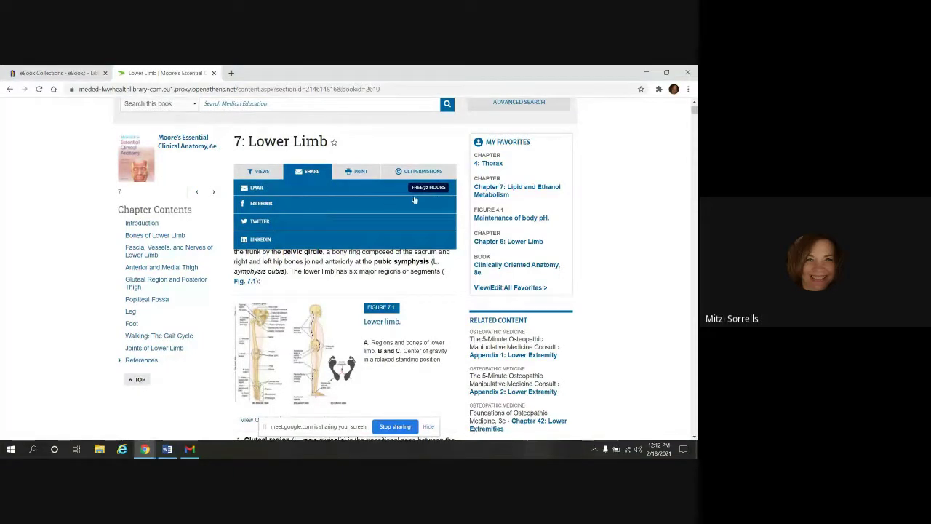
click(258, 189)
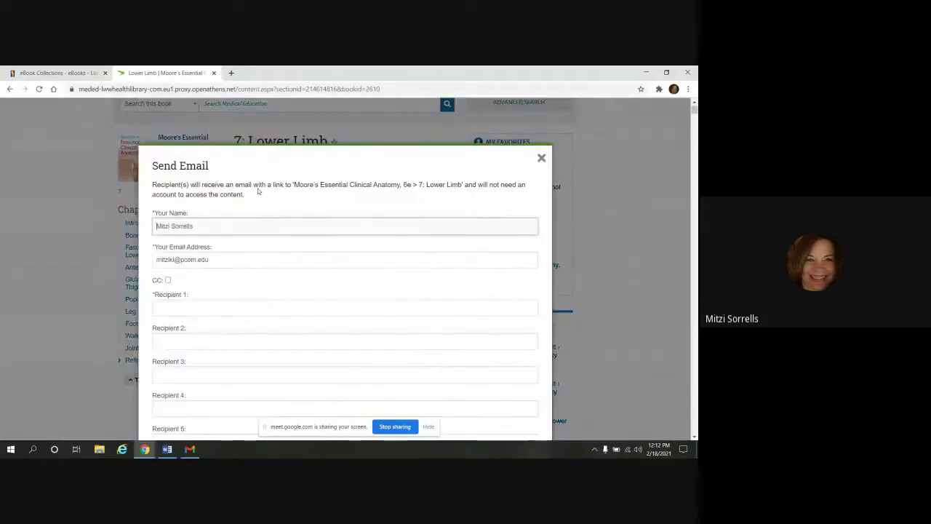
scroll(384, 250, down, 1)
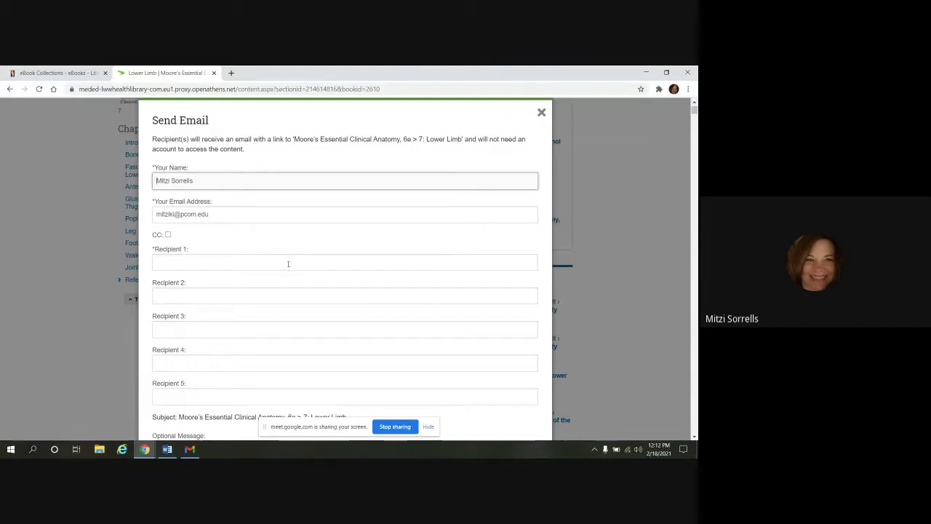
scroll(298, 272, down, 2)
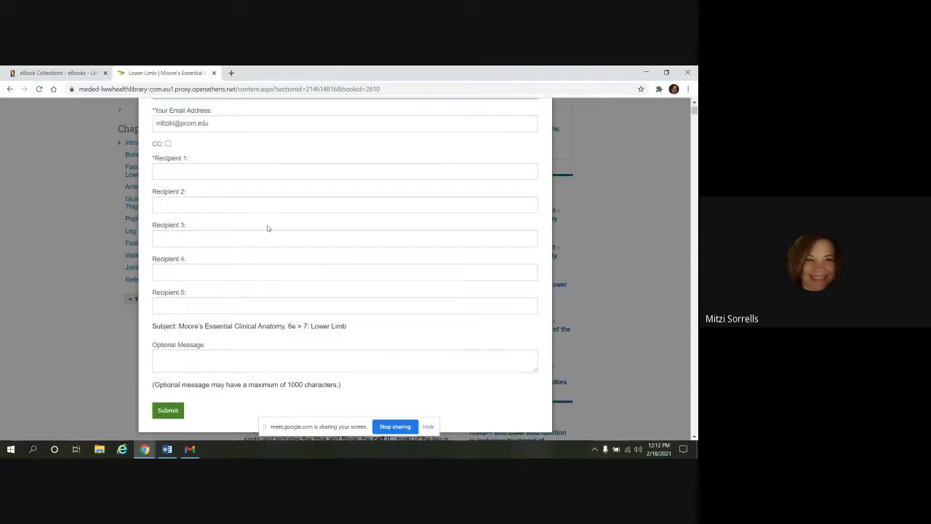
scroll(336, 302, down, 1)
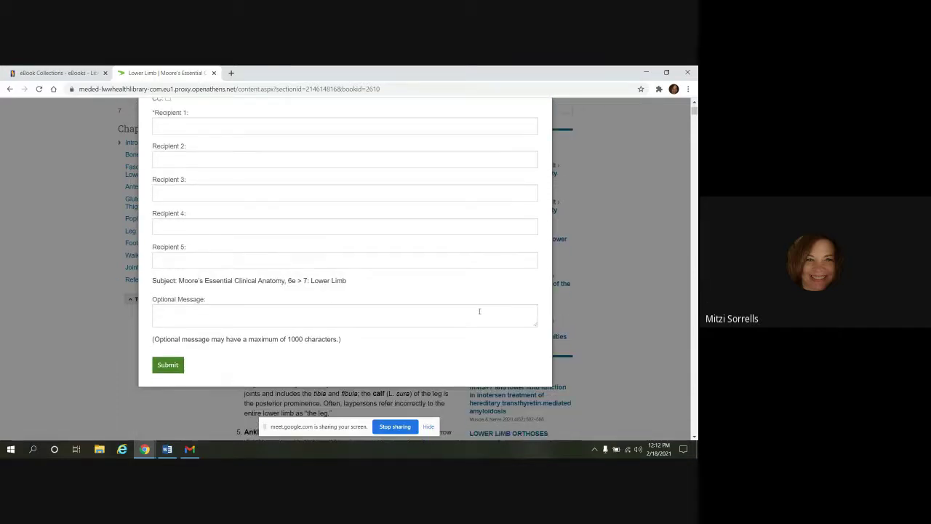
scroll(502, 291, up, 3)
click(540, 163)
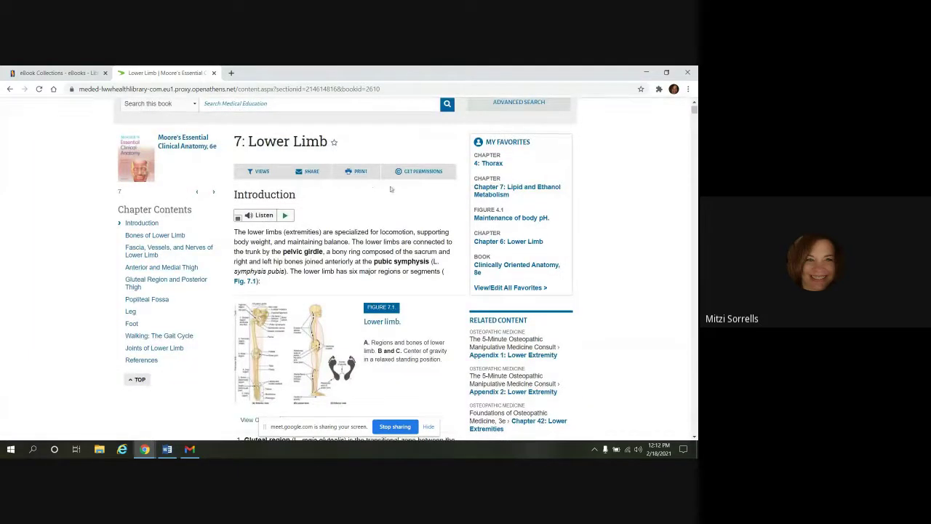
Step: Open the Lower Limb chapter's RightsLink permissions page, view the list of reuse purposes, and return to the chapter
click(425, 172)
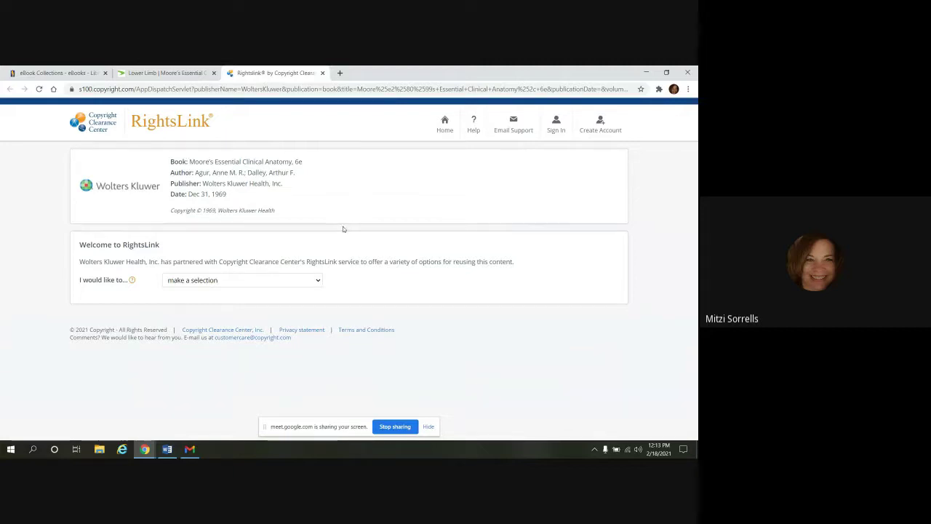
click(318, 281)
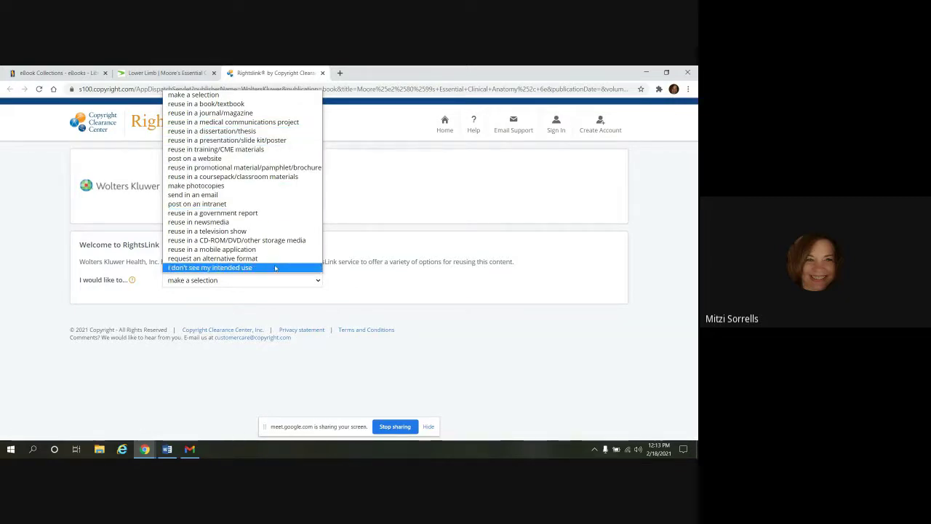
click(367, 187)
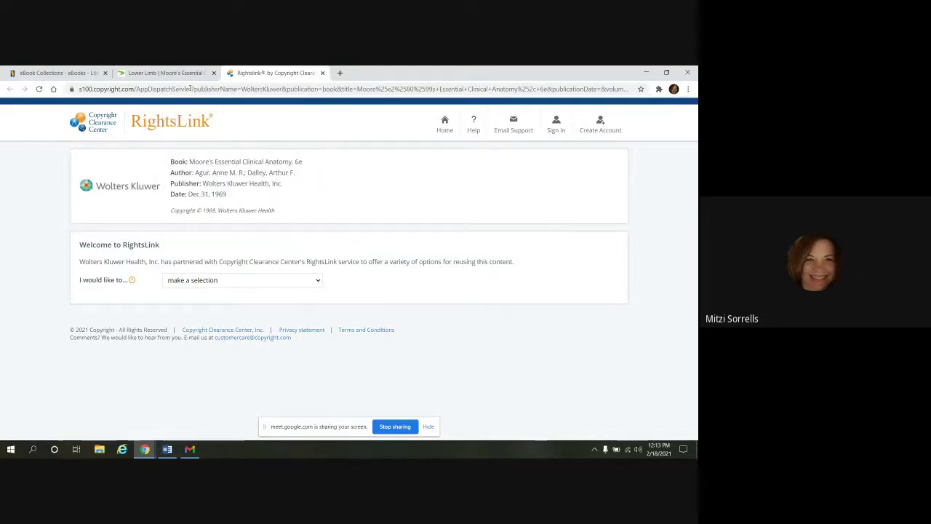
click(163, 73)
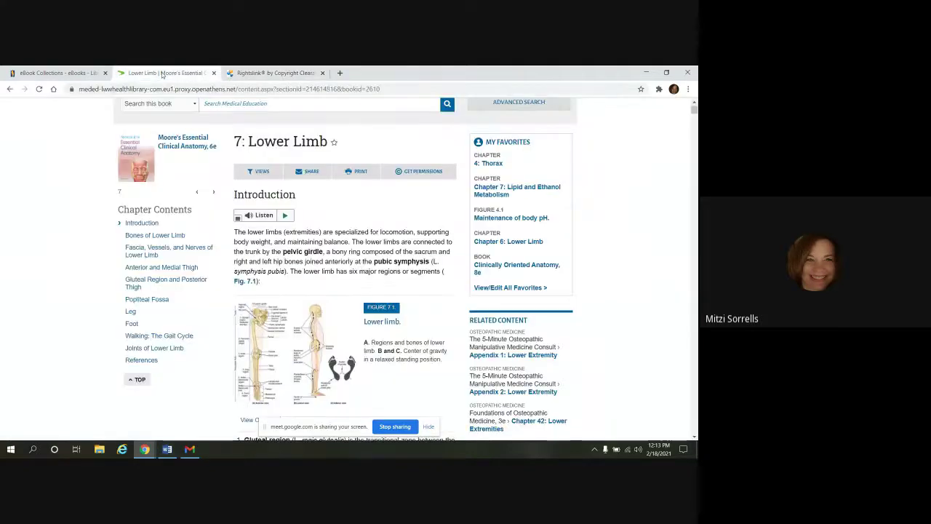
Step: View the search scope choices for the Lower Limb chapter and leave the scope on Search this book
scroll(240, 143, up, 1)
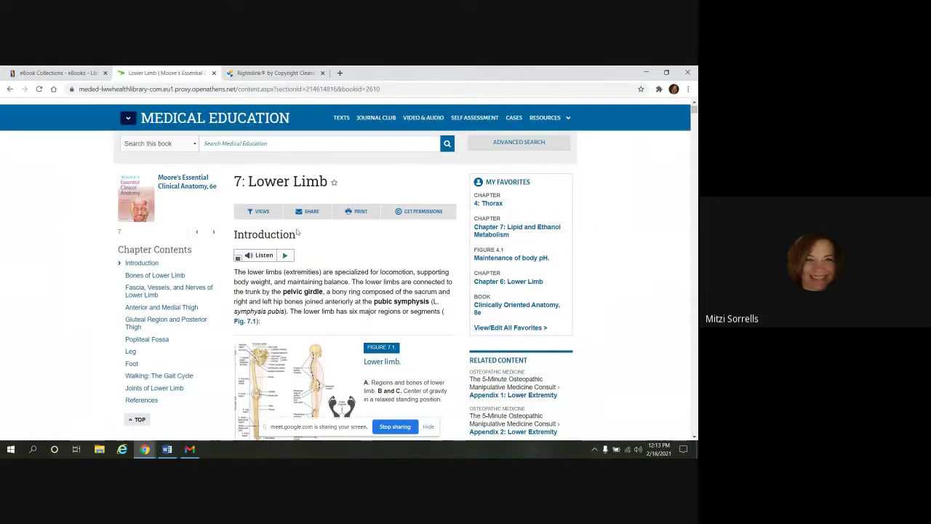
click(195, 151)
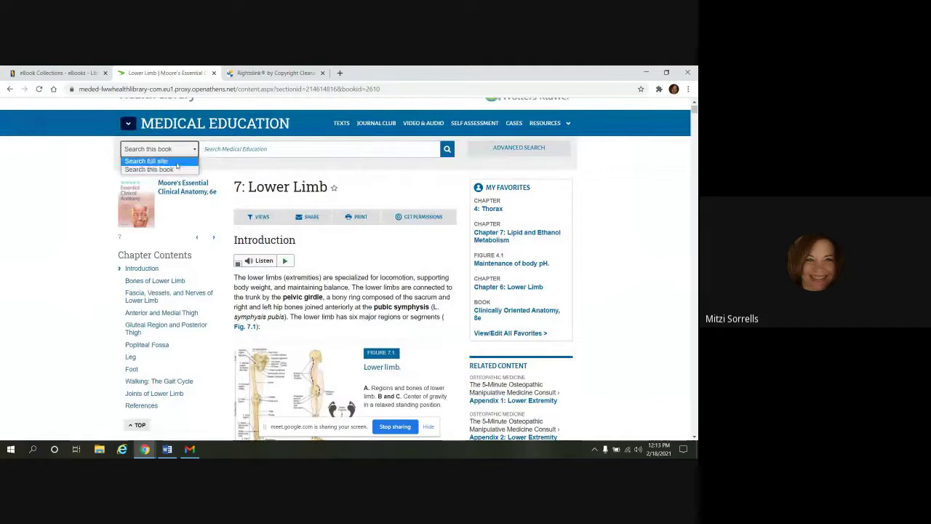
click(88, 169)
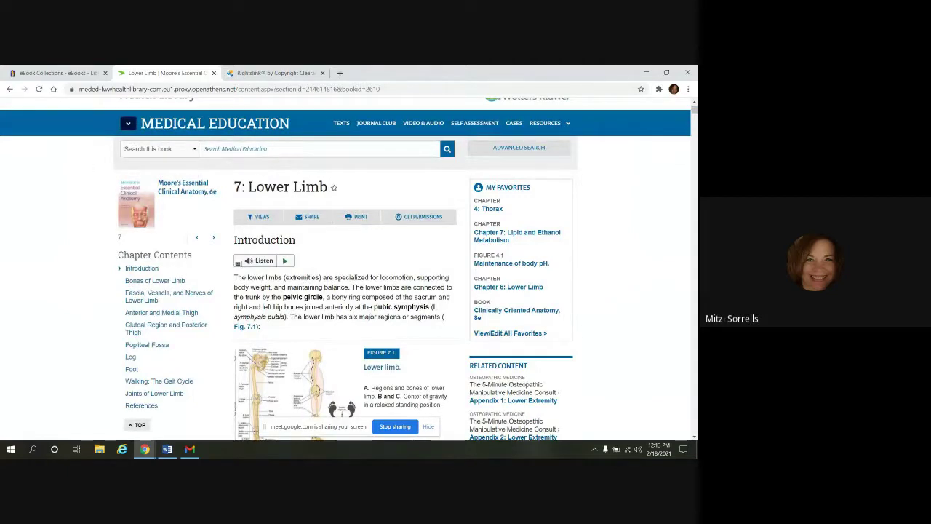
Step: Go forward to the book's next chapter, 8: Head, and jump to its Brain section
scroll(248, 216, down, 1)
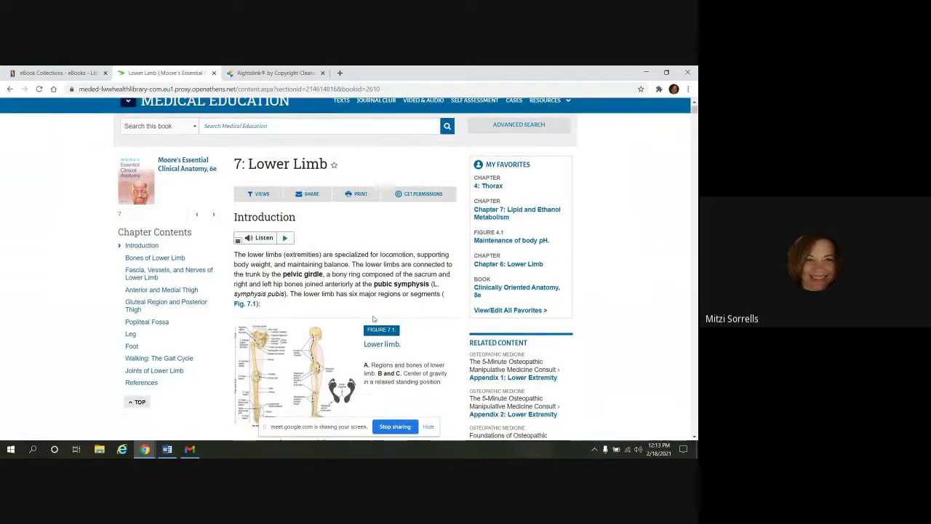
scroll(249, 216, down, 1)
scroll(241, 218, up, 2)
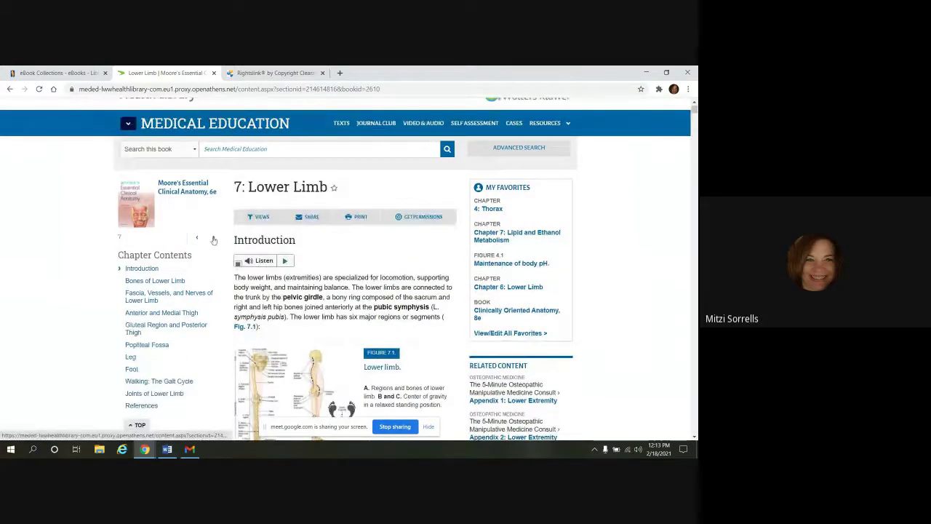
click(214, 240)
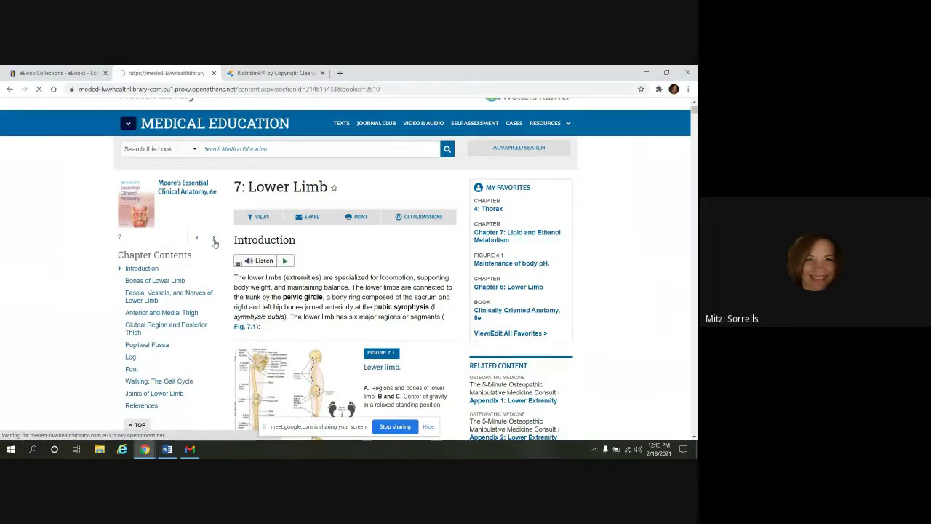
scroll(316, 216, down, 2)
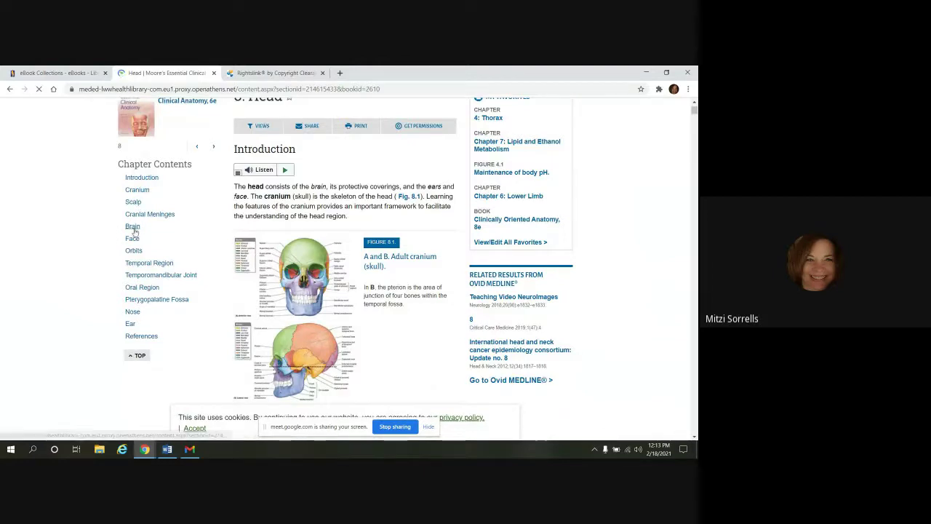
click(133, 226)
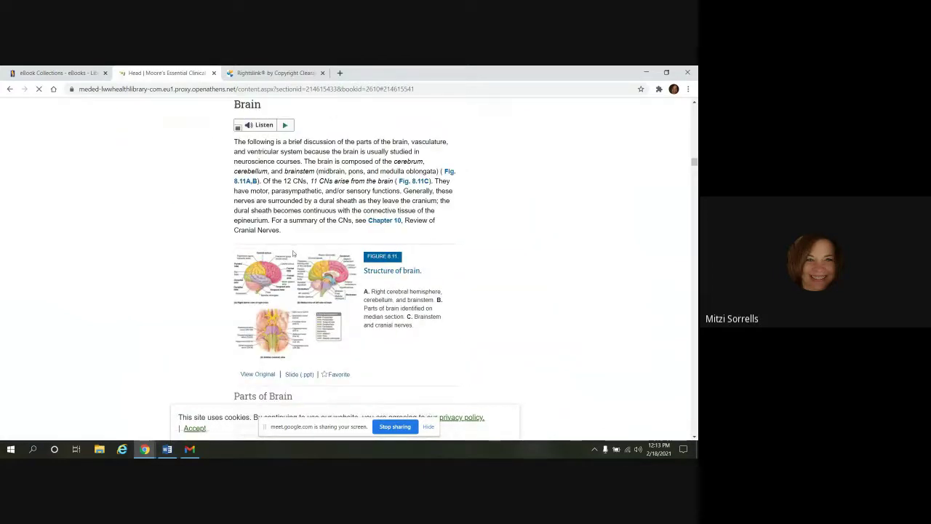
Step: Look back up through the Head chapter from the Brain section and return to the previous chapter, 7: Lower Limb
scroll(293, 250, up, 2)
scroll(359, 240, up, 10)
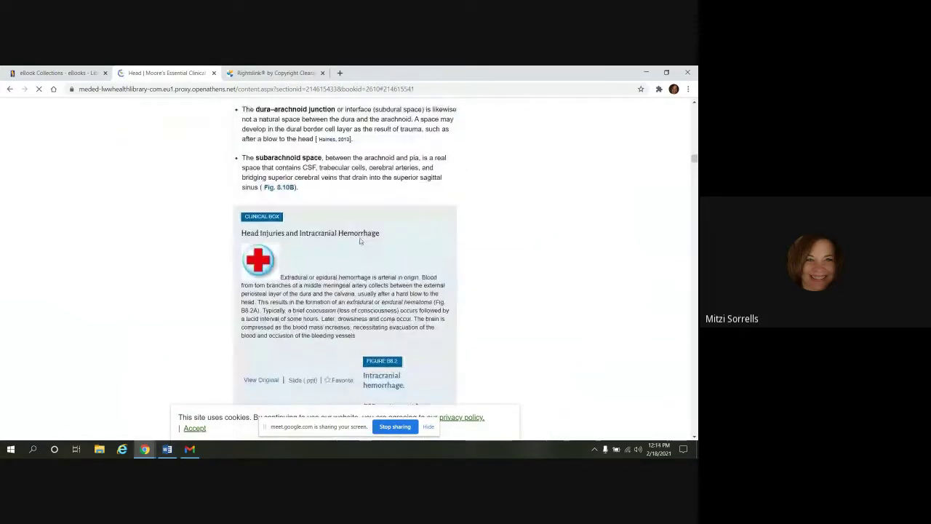
scroll(360, 241, up, 15)
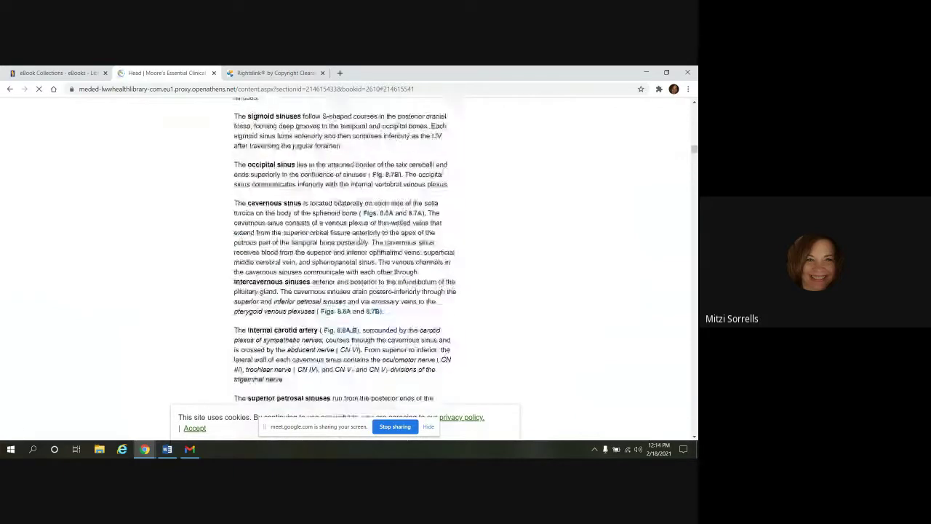
scroll(353, 238, up, 15)
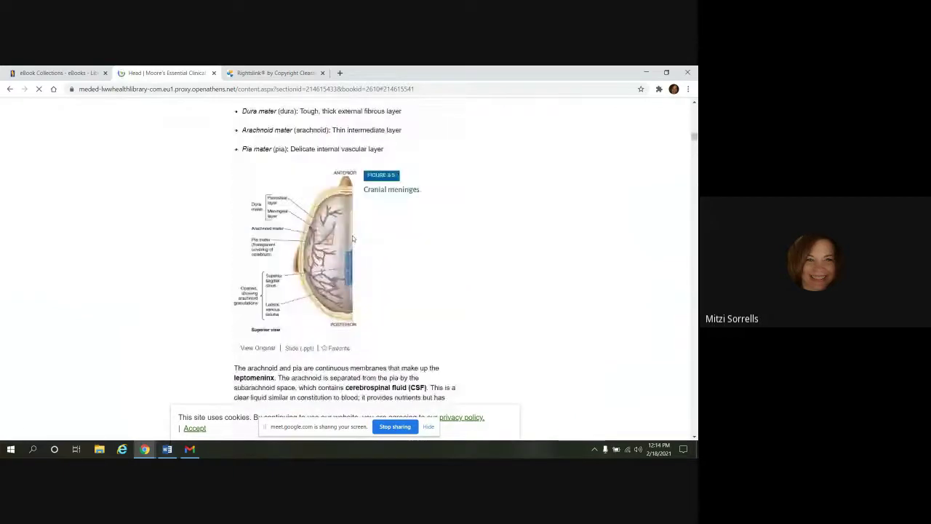
scroll(353, 238, up, 5)
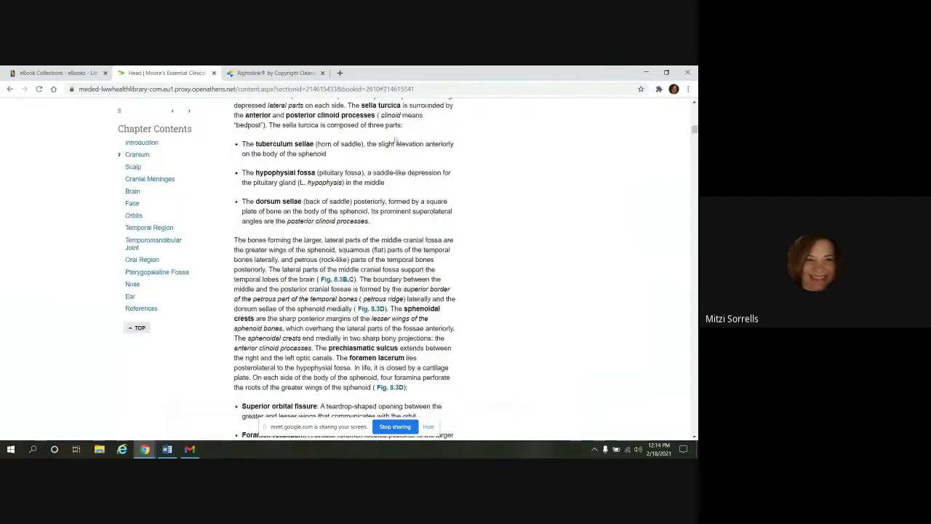
scroll(396, 140, up, 2)
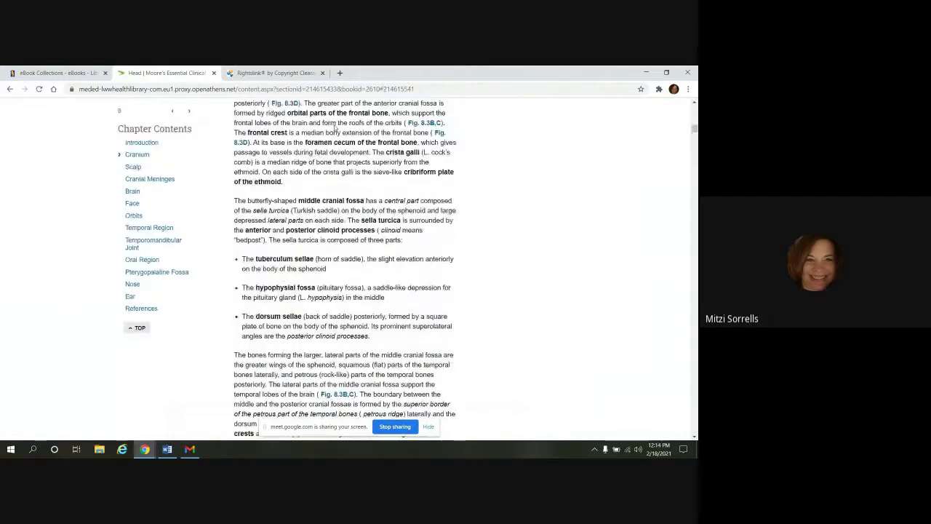
click(173, 112)
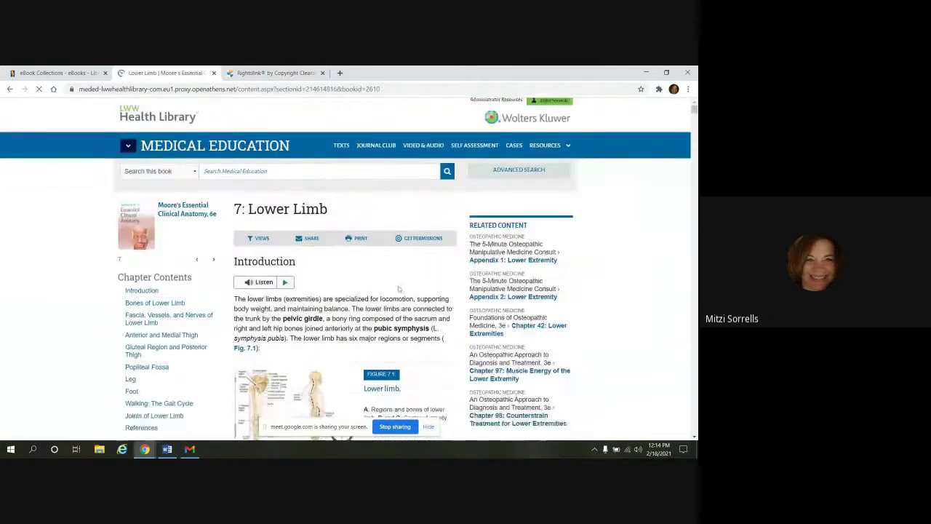
Step: Open the My Favorites page of the signed-in account from the Lower Limb chapter
scroll(390, 286, down, 1)
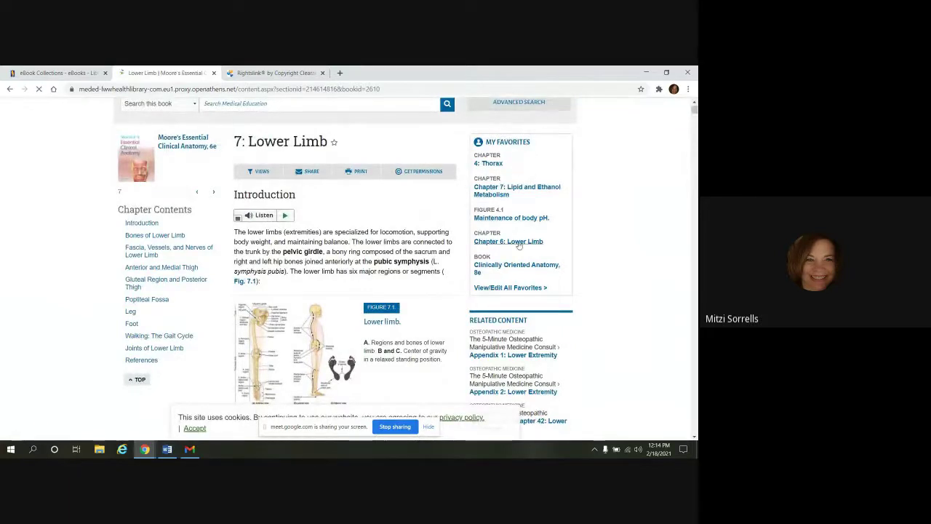
scroll(592, 244, up, 1)
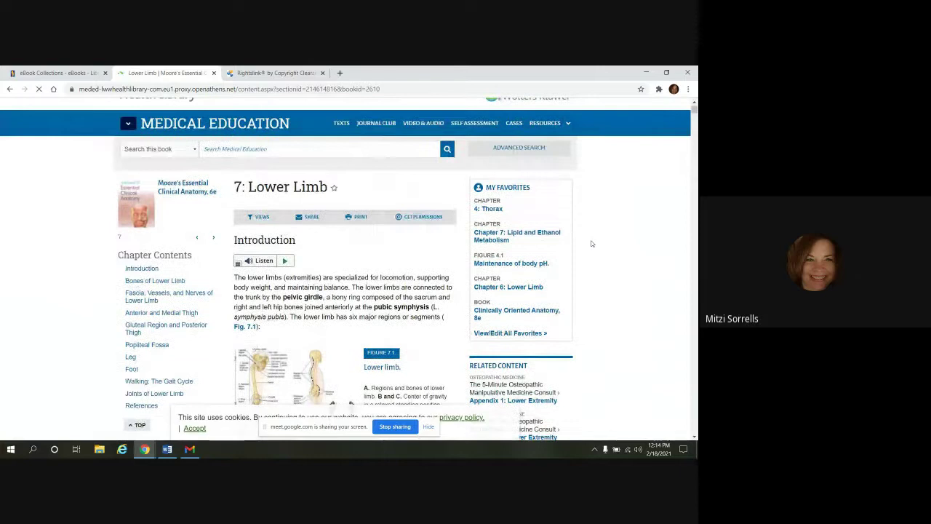
scroll(589, 233, up, 1)
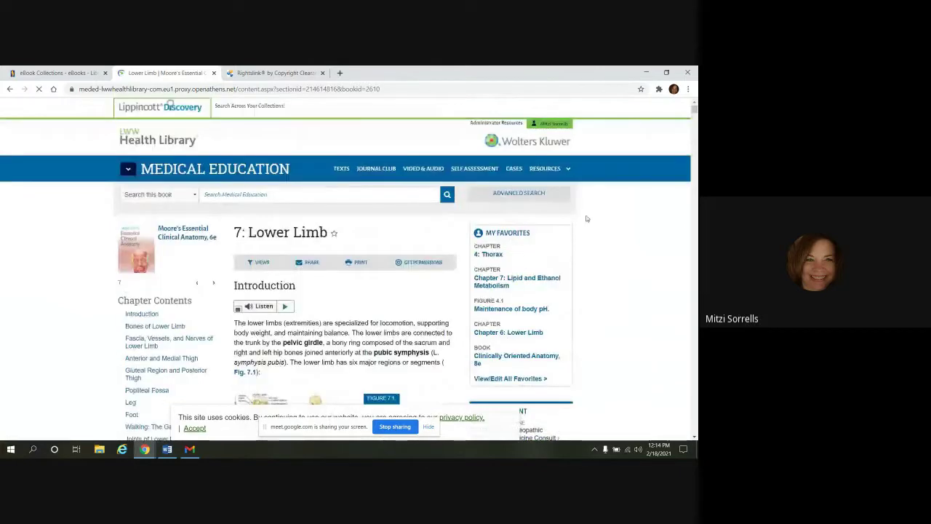
click(550, 129)
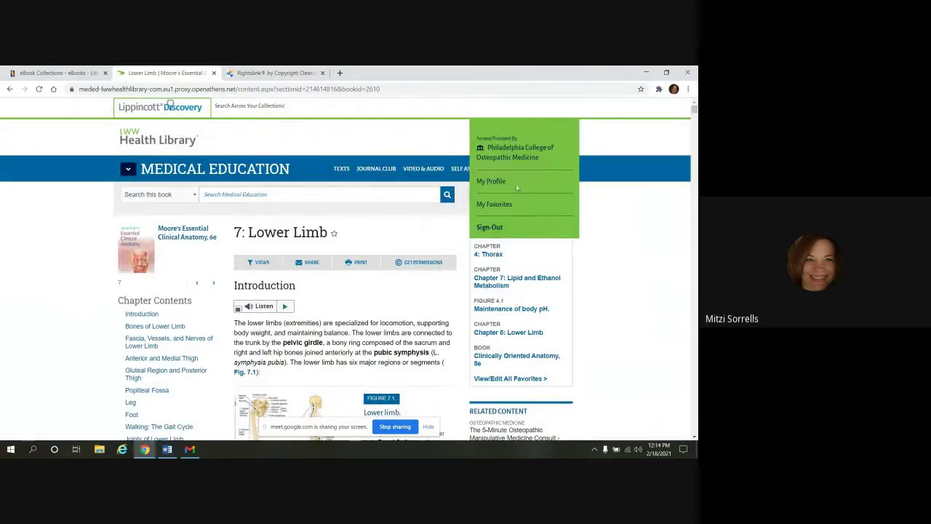
click(501, 206)
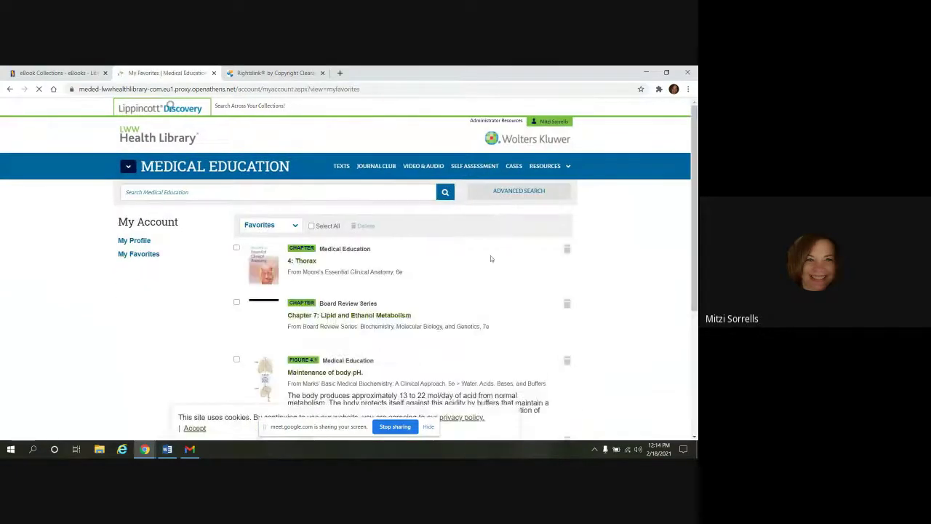
Step: Look through the saved favorites, select Chapter 7: Lipid and Ethanol Metabolism, and clear that selection again
scroll(490, 256, down, 3)
scroll(490, 255, up, 2)
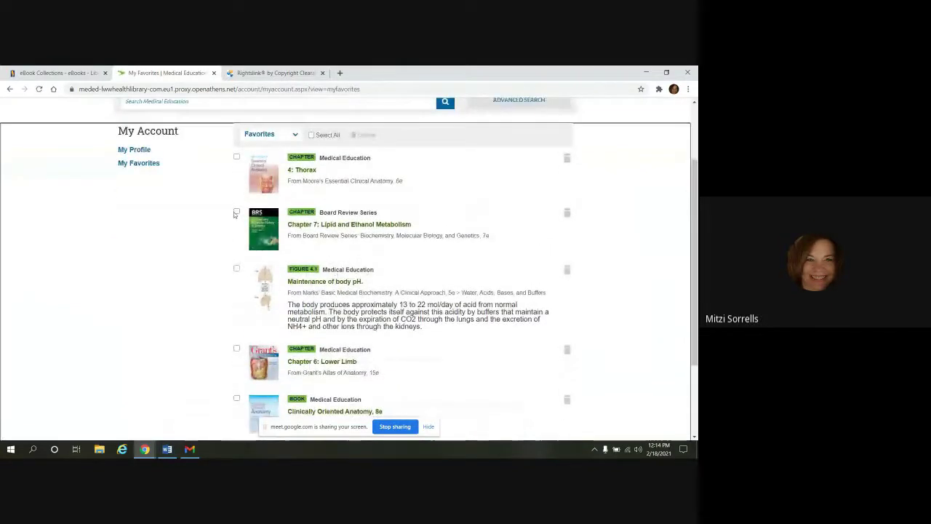
click(237, 212)
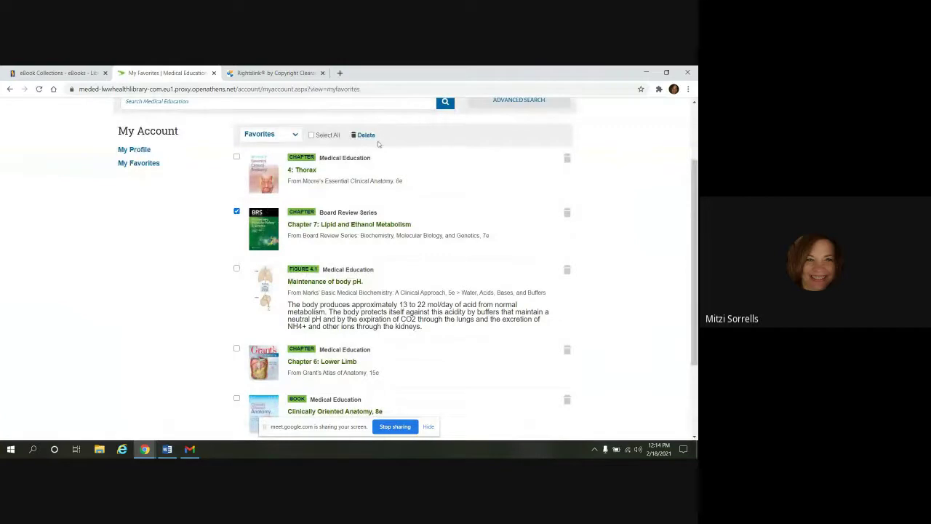
click(236, 212)
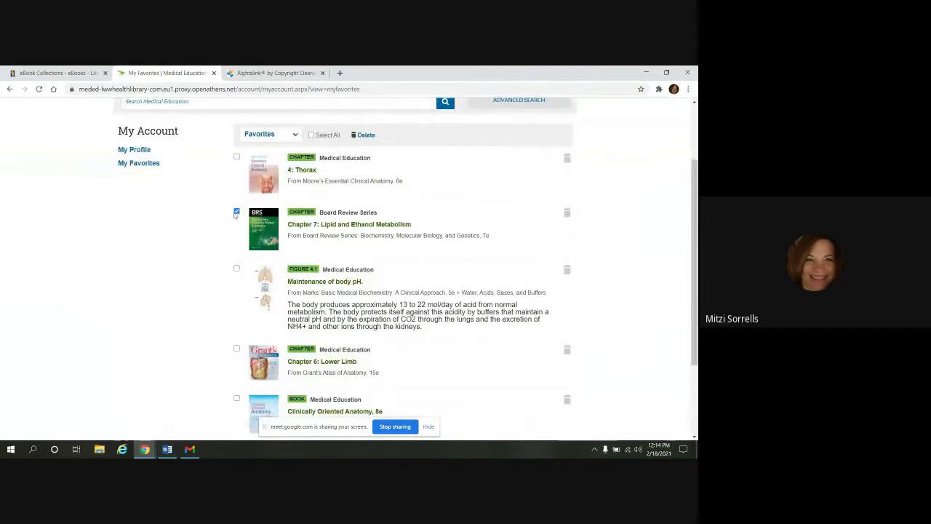
Step: Filter the saved favorites to Figures, then show all Favorites again
click(295, 135)
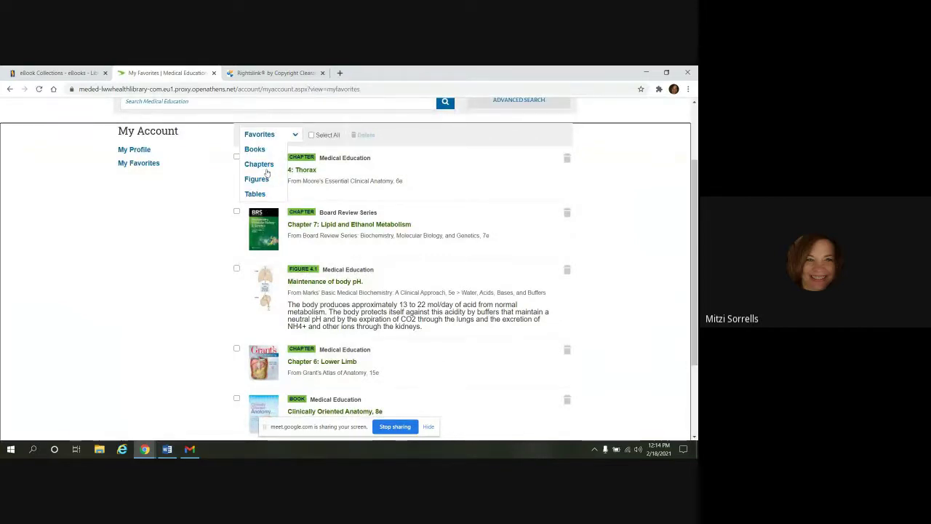
click(260, 179)
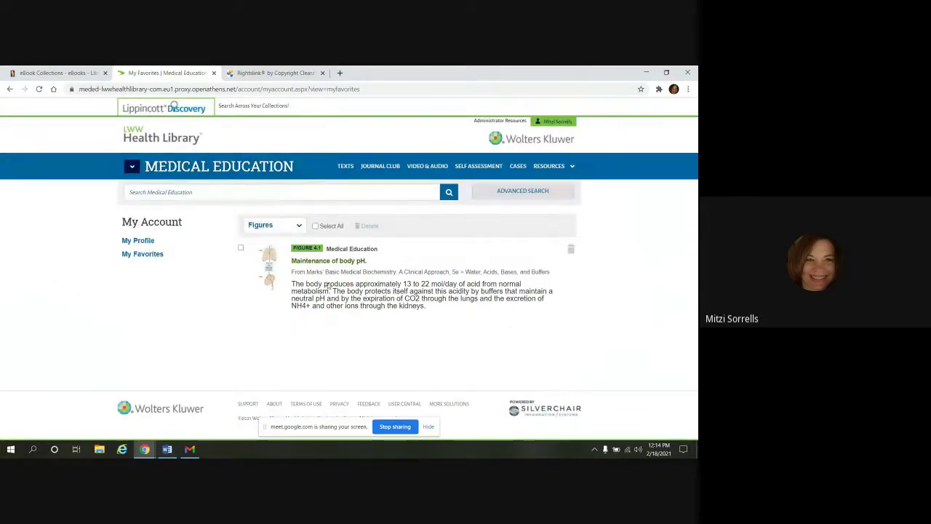
click(294, 227)
click(279, 227)
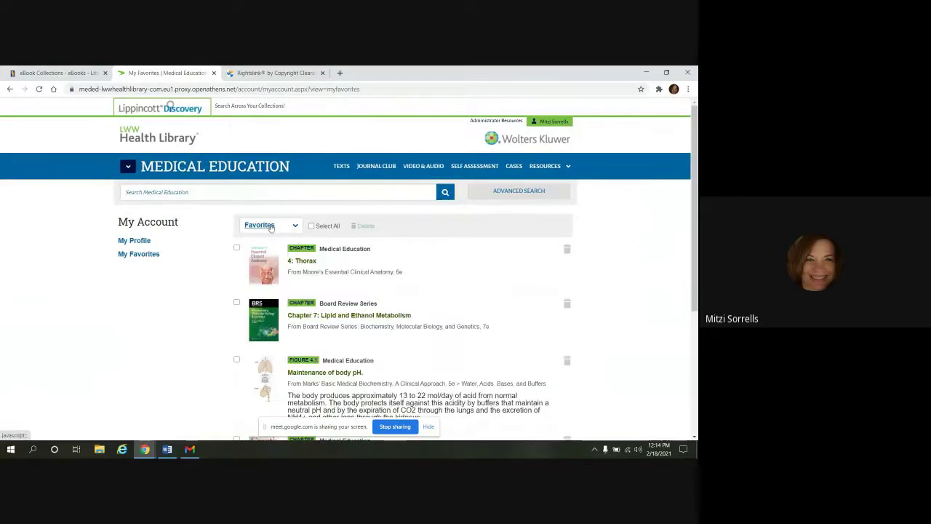
Step: Return from My Favorites to the 7: Lower Limb chapter and look through its Related Content and Ovid MEDLINE results
scroll(269, 228, down, 1)
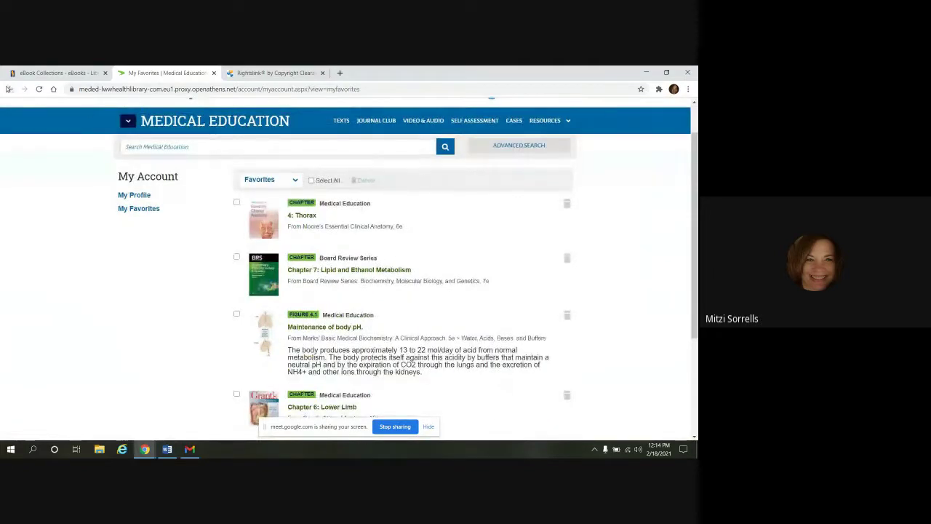
click(11, 90)
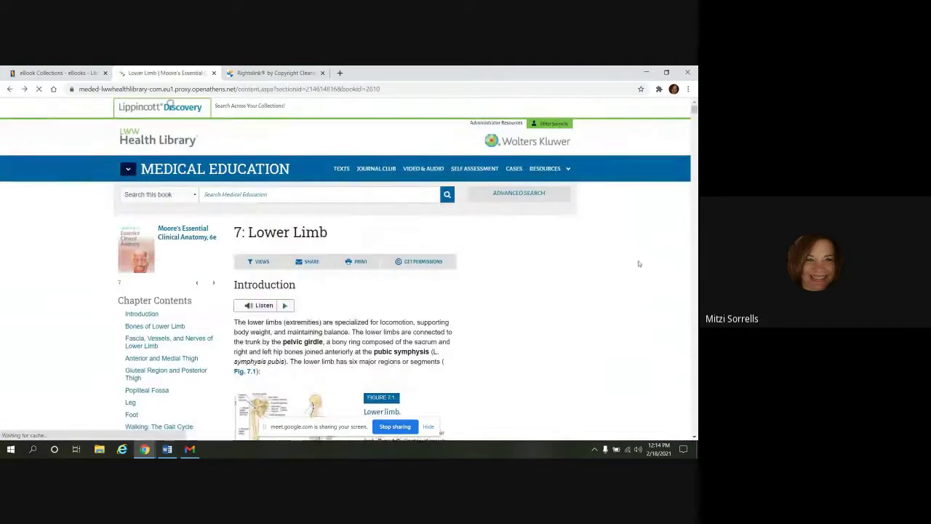
scroll(453, 330, down, 3)
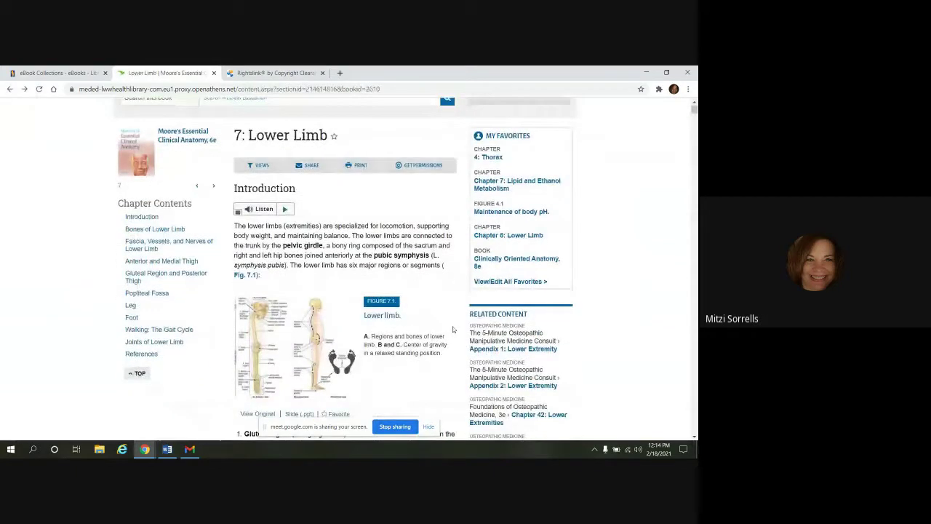
scroll(453, 329, down, 1)
scroll(560, 188, down, 1)
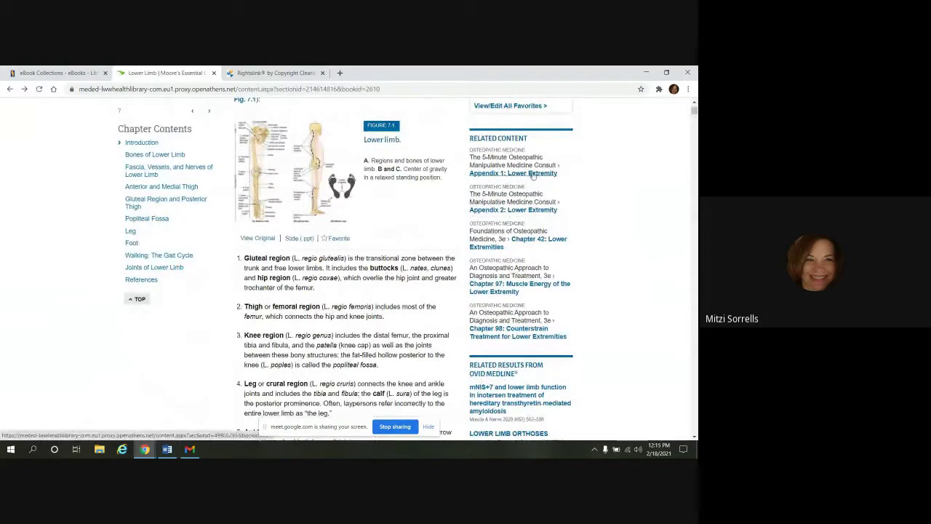
scroll(367, 239, down, 1)
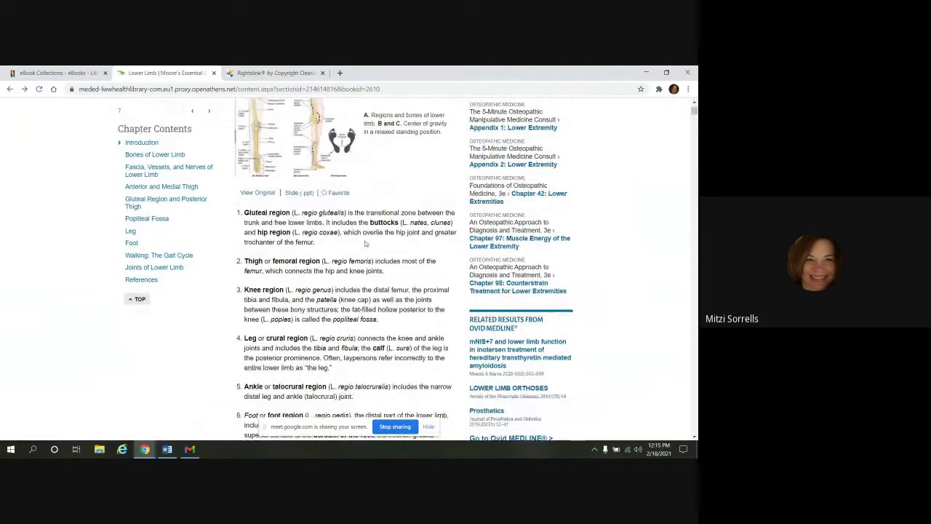
scroll(583, 300, down, 3)
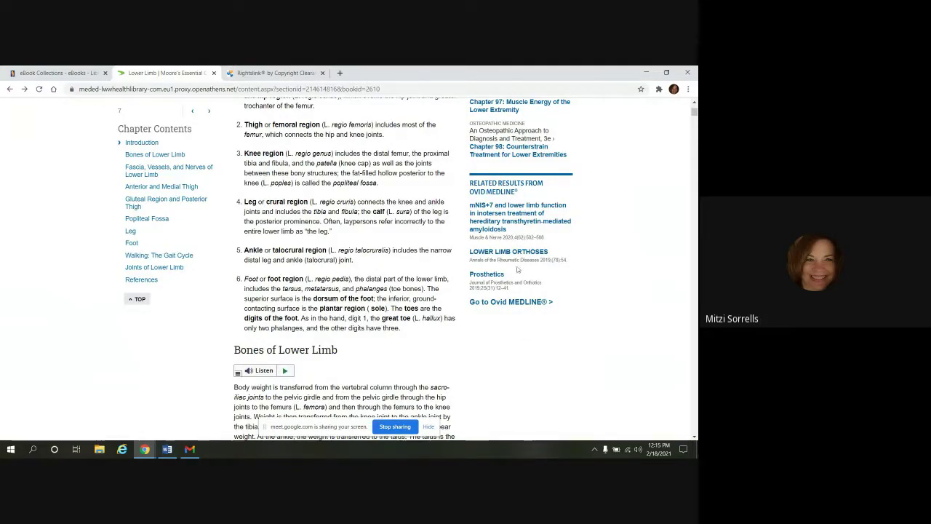
Step: Open the related Ovid MEDLINE article on mNIS+7 and lower limb function in inotersen treatment and bring up its full-text PDF
click(494, 226)
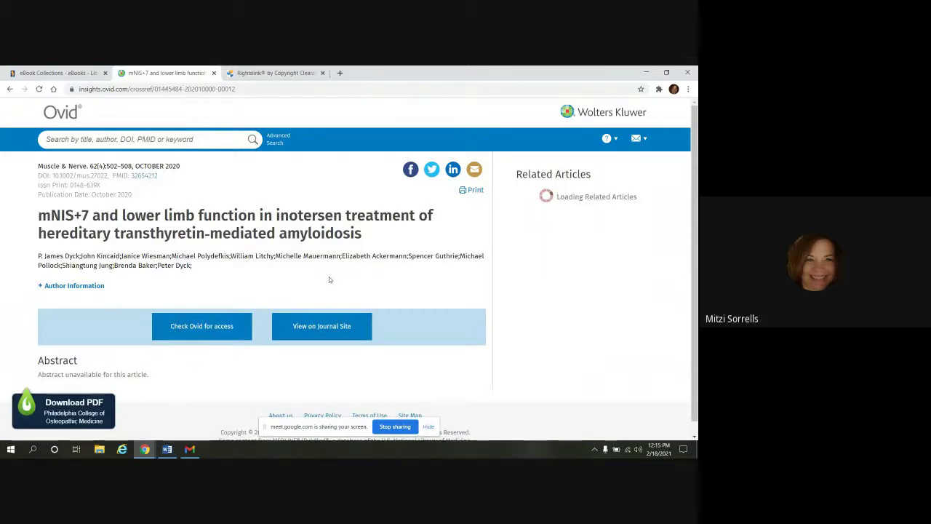
scroll(329, 276, down, 1)
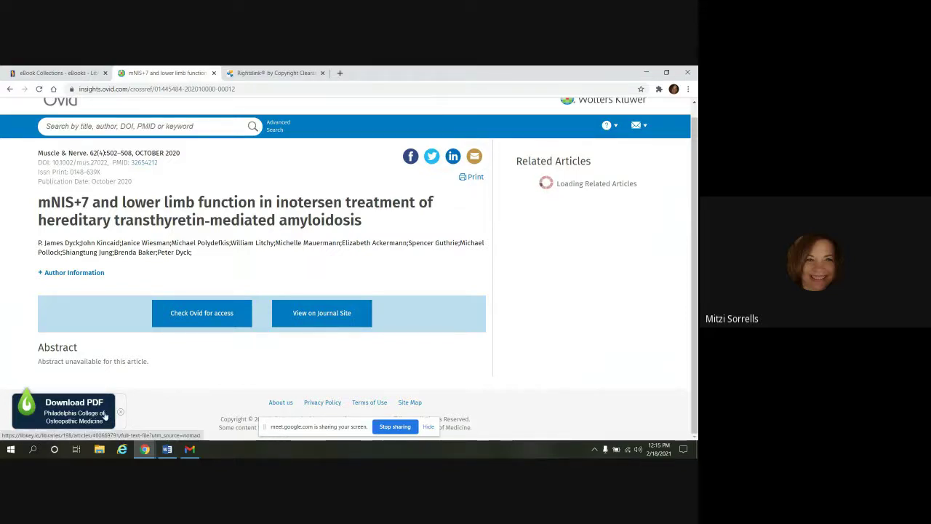
click(64, 416)
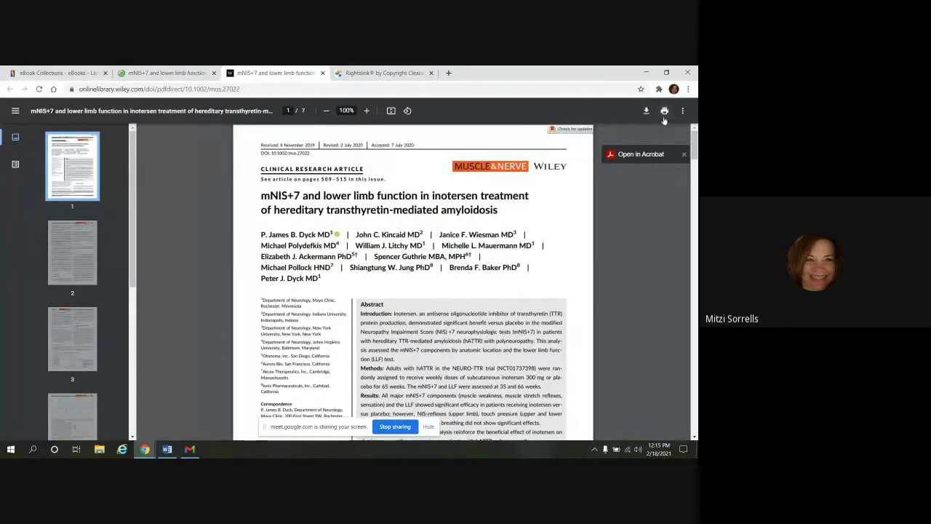
Step: Return to the article's Ovid page and check the browser's extensions list for LibKey Nomad
click(173, 76)
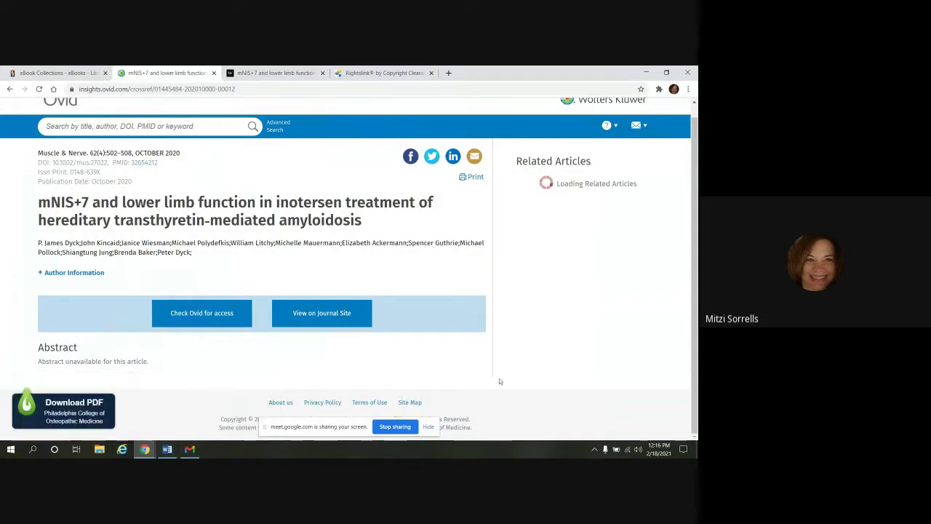
key(alt+Tab)
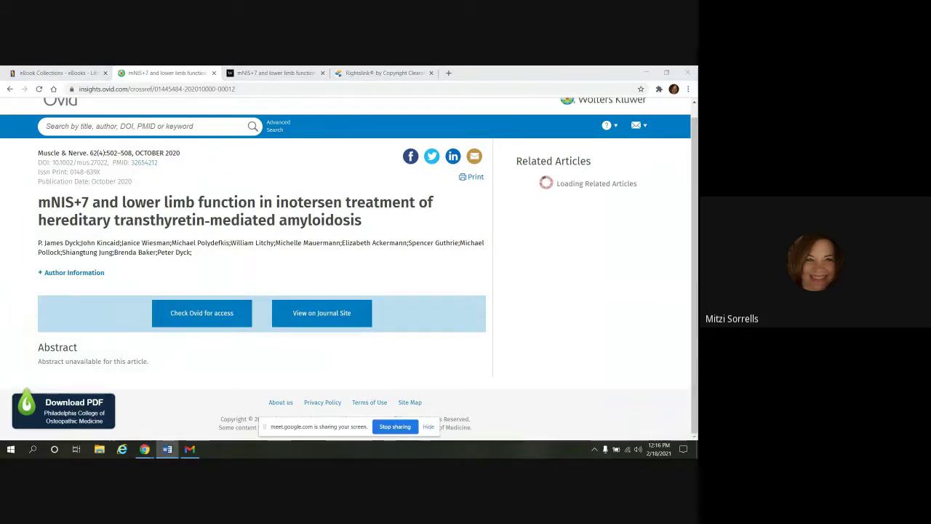
click(660, 90)
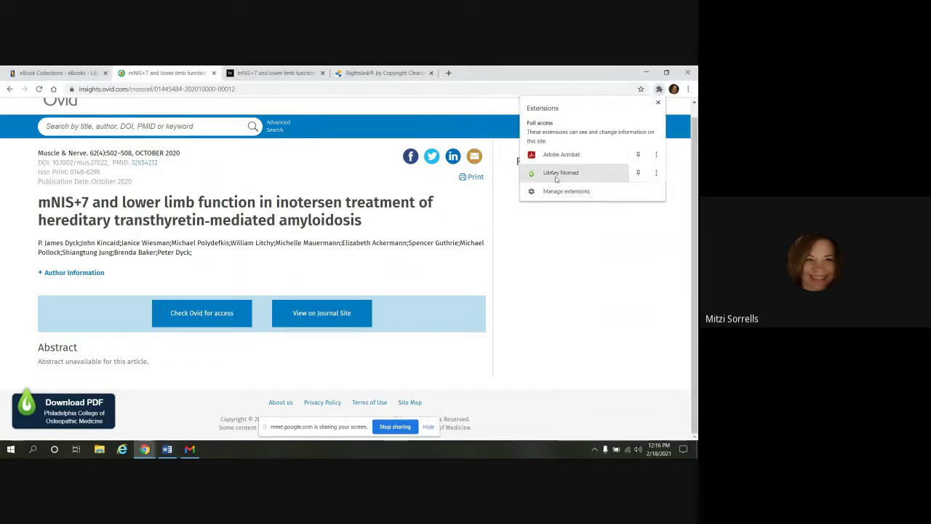
click(599, 243)
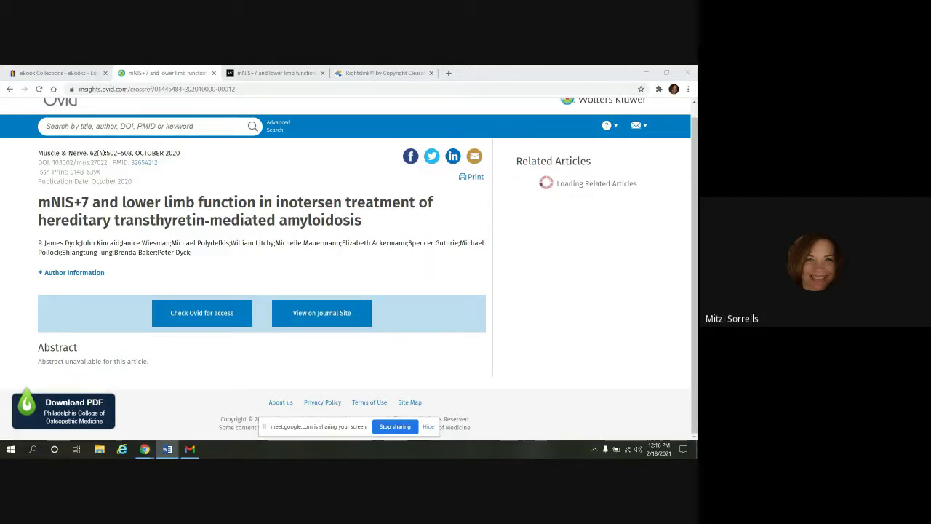
Step: Go back to the 7: Lower Limb chapter and open the Medical Education Texts listing at the Anatomy titles
click(9, 88)
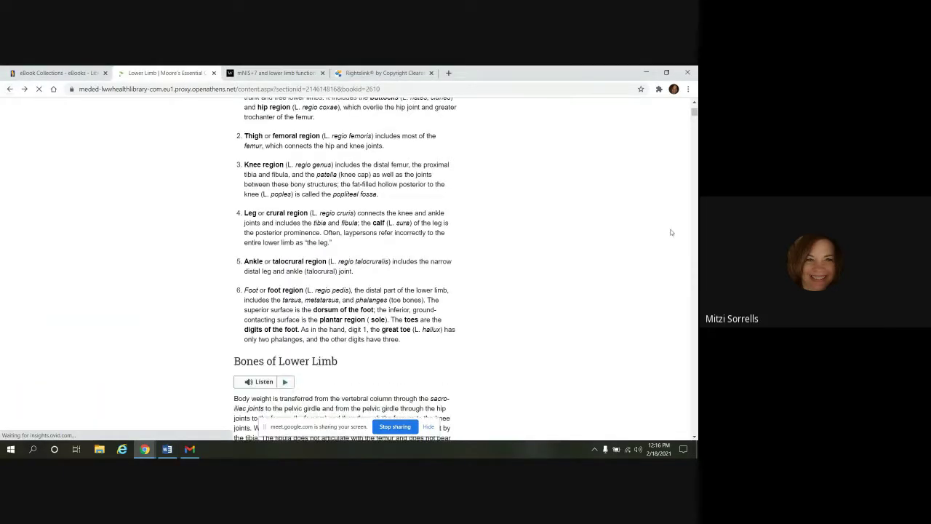
scroll(379, 249, up, 4)
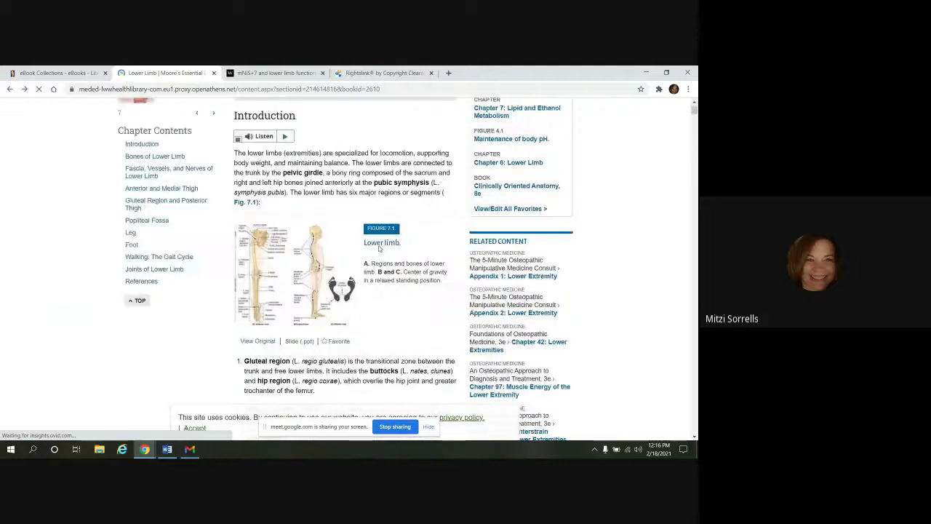
scroll(379, 249, up, 3)
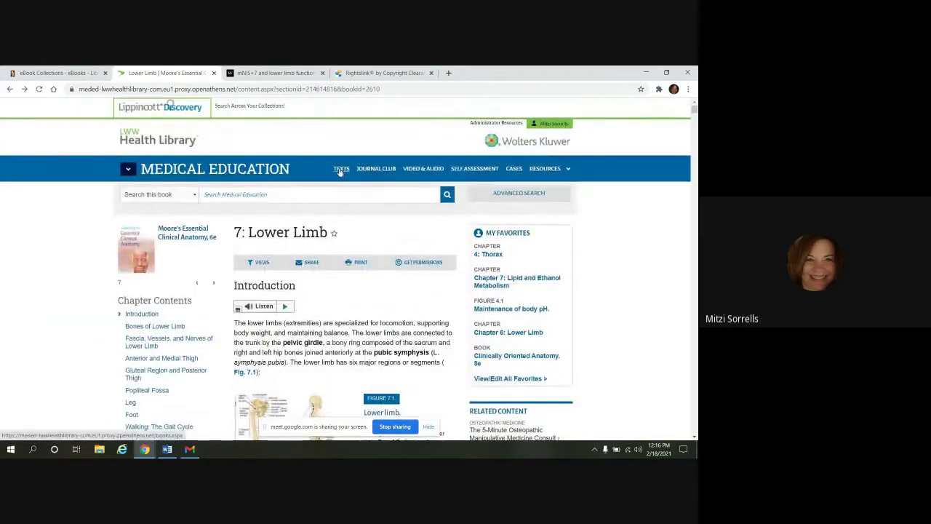
click(340, 169)
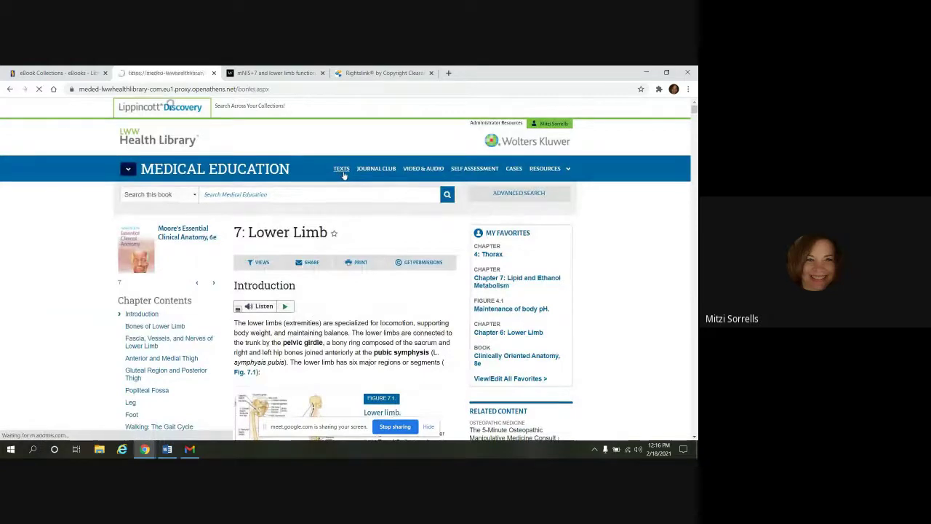
scroll(480, 285, down, 1)
scroll(481, 285, down, 2)
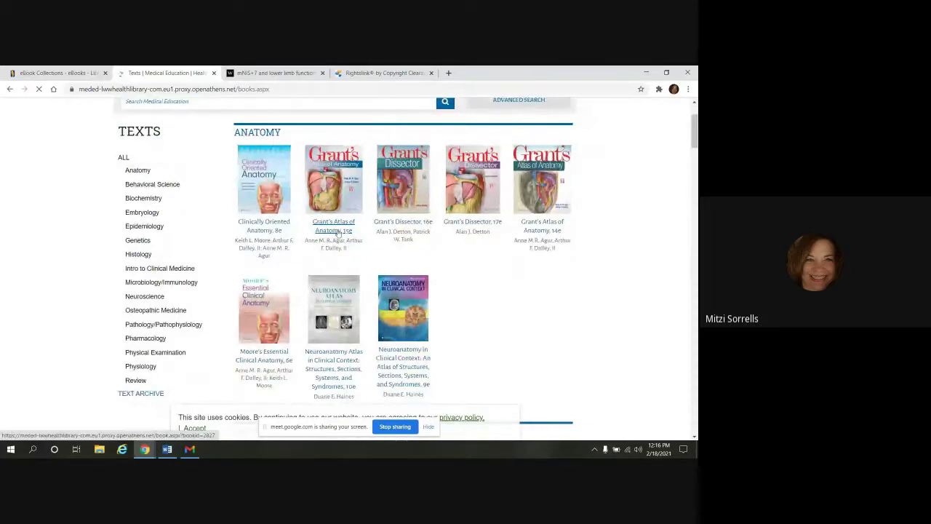
Step: Open Chapter 6: Lower Limb of Grant's Atlas of Anatomy, 15e, at the figures of the Systemic Overview section
click(335, 227)
scroll(374, 270, down, 2)
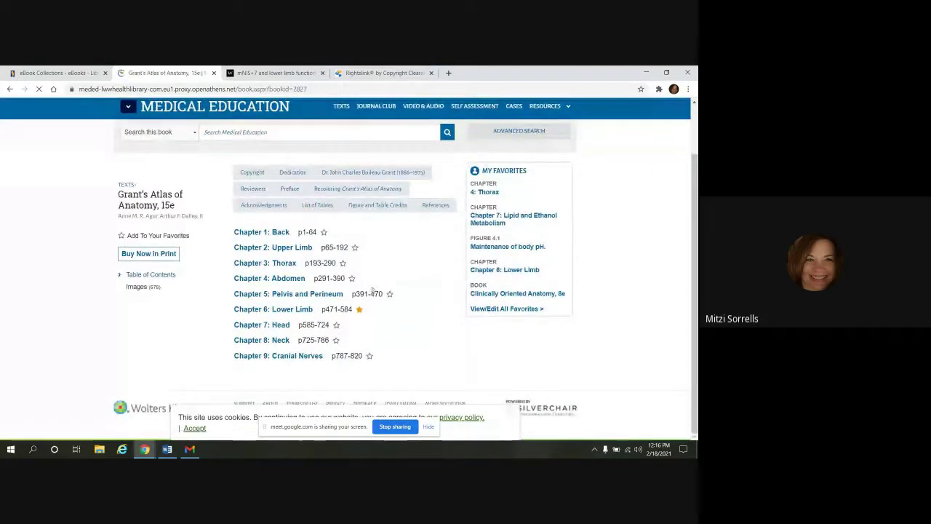
click(277, 310)
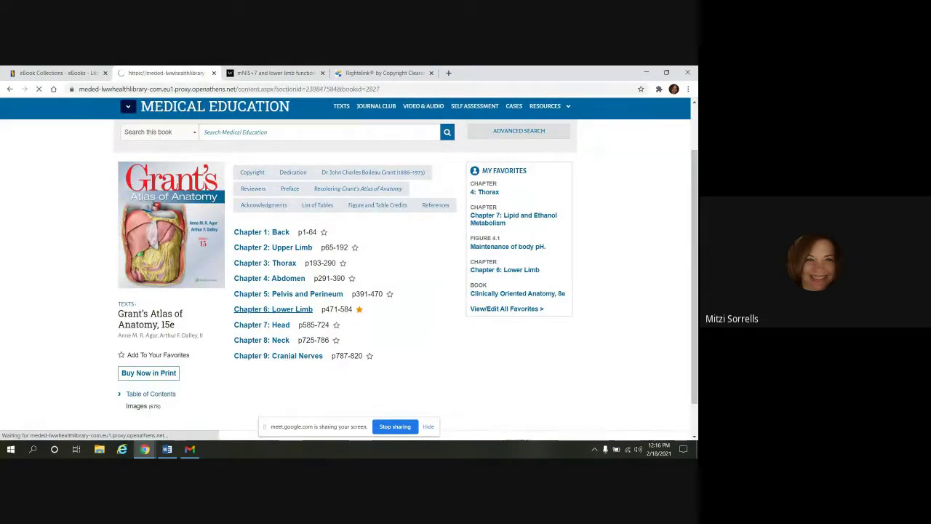
scroll(651, 290, down, 3)
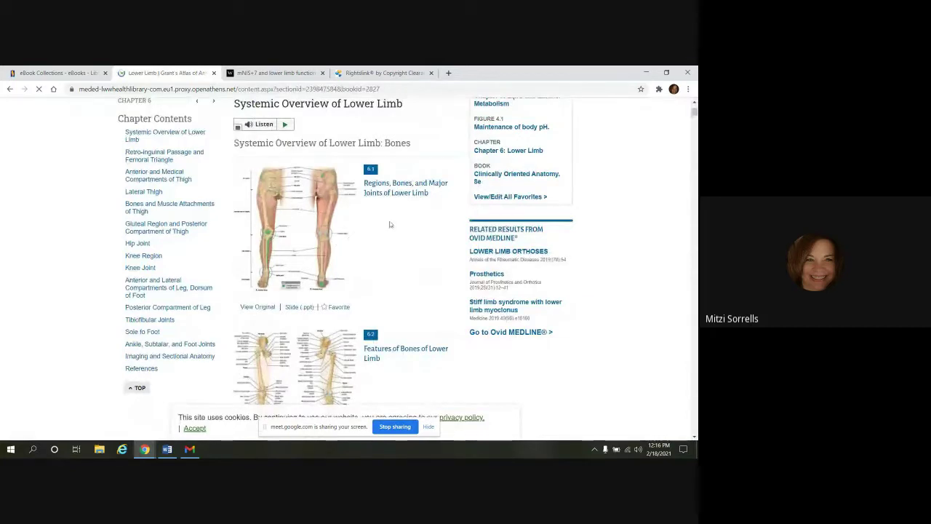
Step: Check the image-saving options for figure 6.1, view its original full-size version, and return to the chapter
right_click(289, 221)
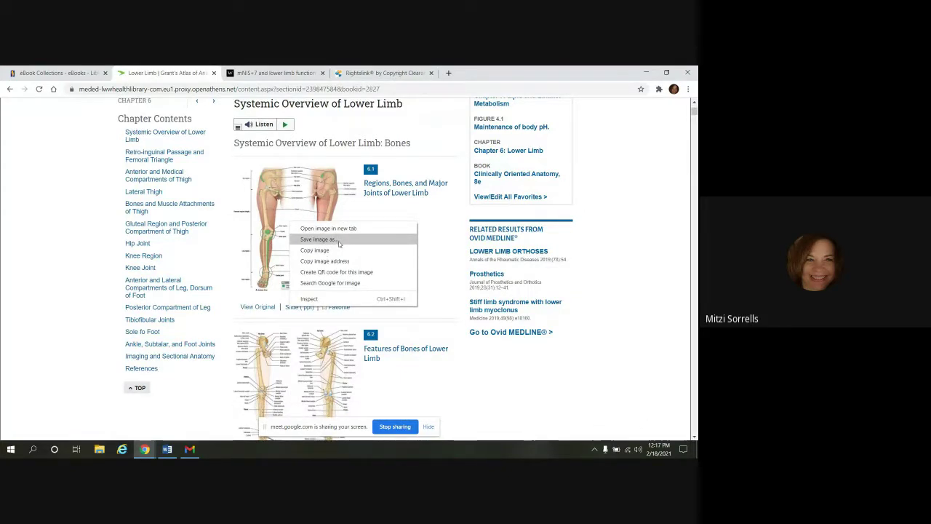
click(441, 230)
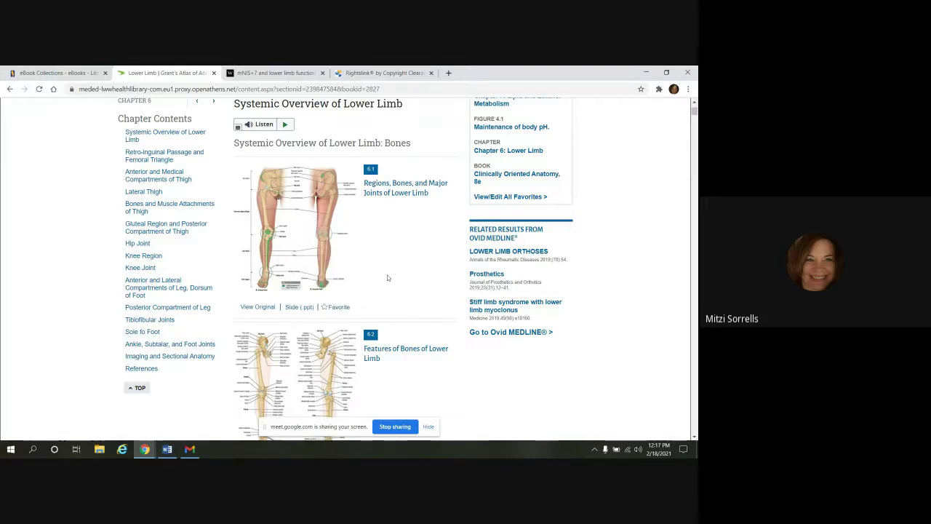
click(257, 308)
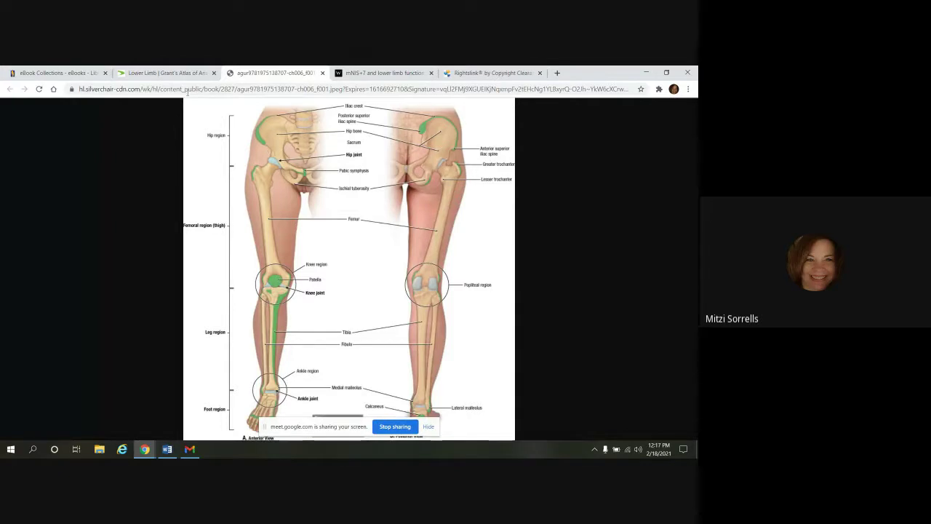
click(153, 75)
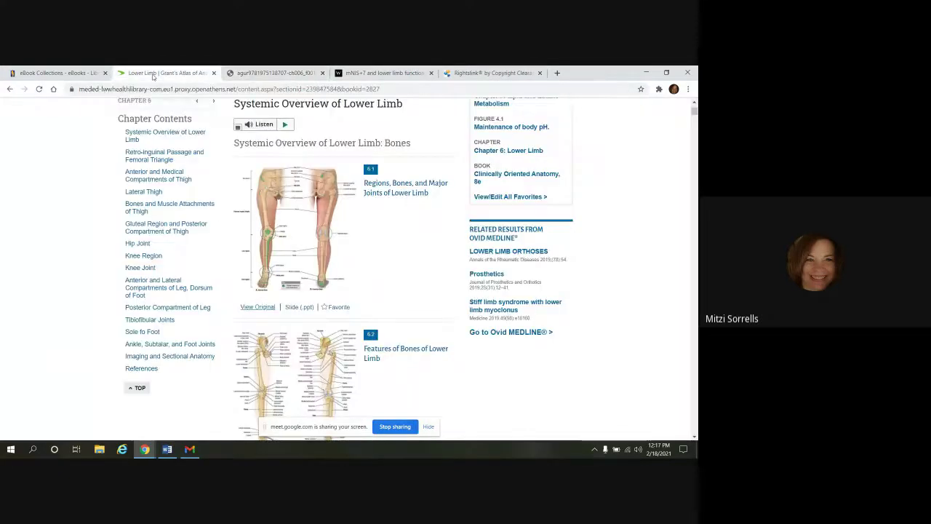
Step: Download figure 6.1 as the PowerPoint slide Figure (2).ppt to the Desktop, view it in PowerPoint, and close it
click(298, 307)
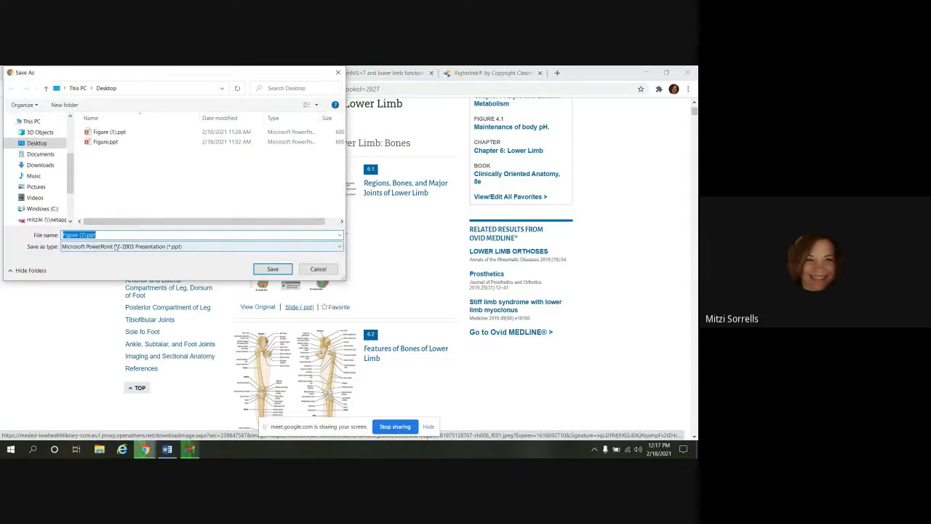
click(272, 270)
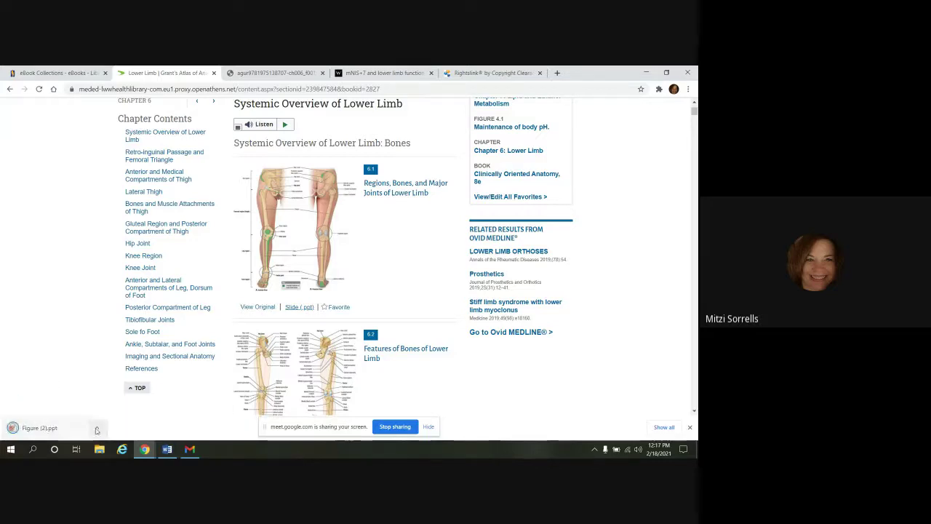
click(99, 429)
click(111, 370)
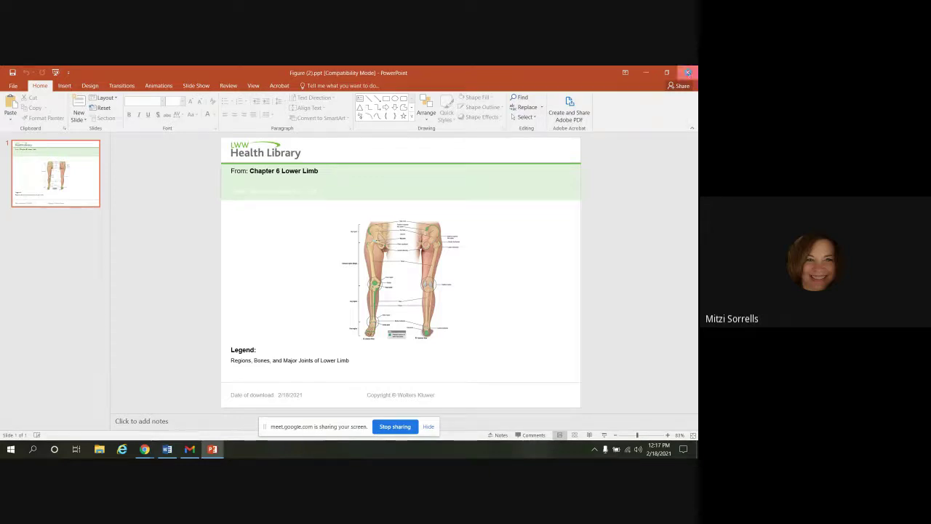
click(688, 74)
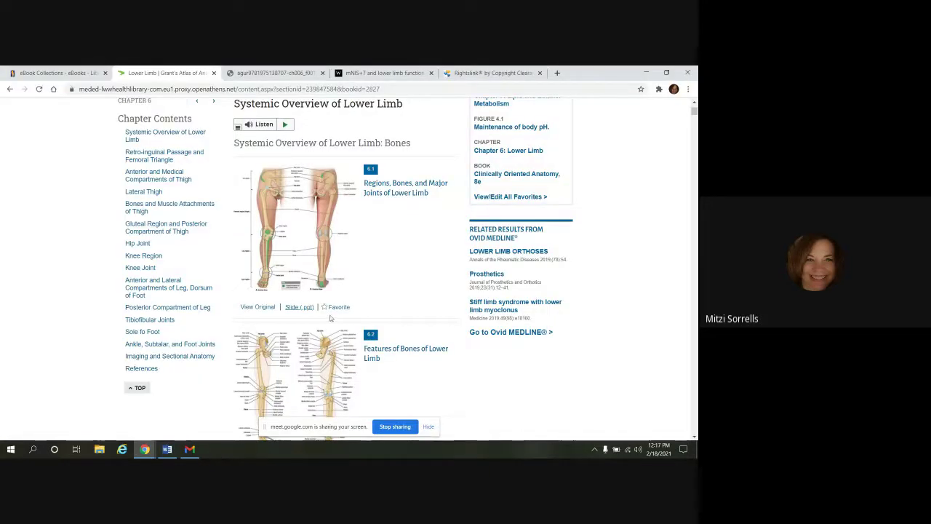
Step: Mark figure 6.1, Regions, Bones, and Major Joints of Lower Limb, as a favorite and remove that mark again
scroll(364, 318, up, 1)
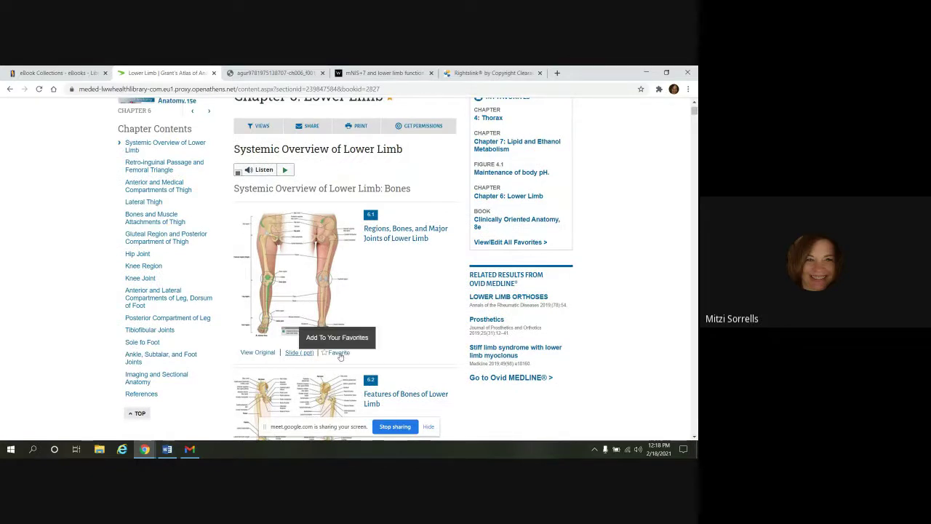
click(340, 354)
click(339, 354)
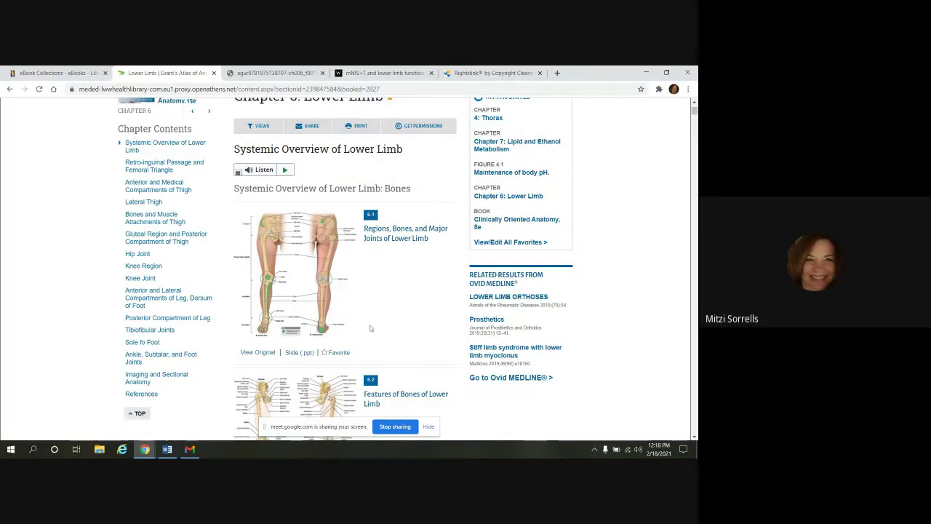
Step: Open the Medical Education Video & Audio listing from the Lower Limb chapter and accept the cookie notice
scroll(314, 337, down, 1)
scroll(313, 337, up, 2)
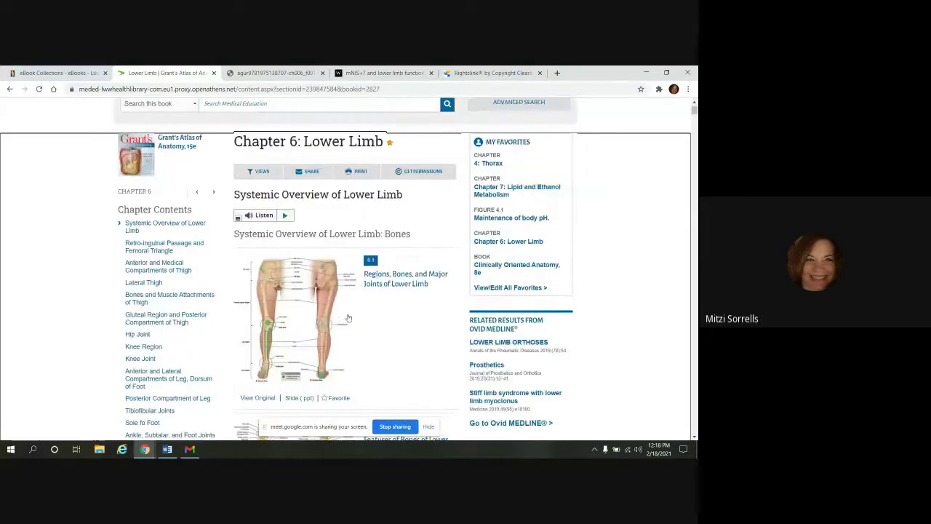
scroll(392, 285, up, 1)
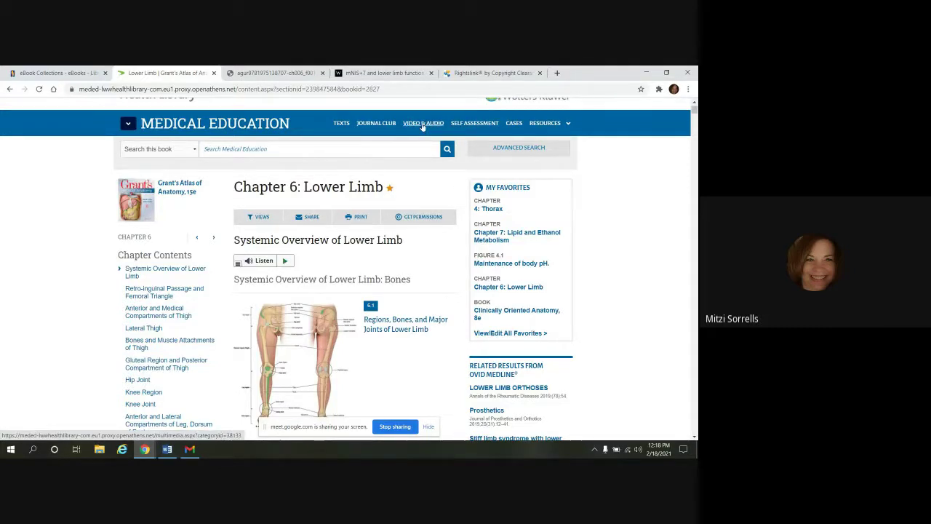
click(423, 123)
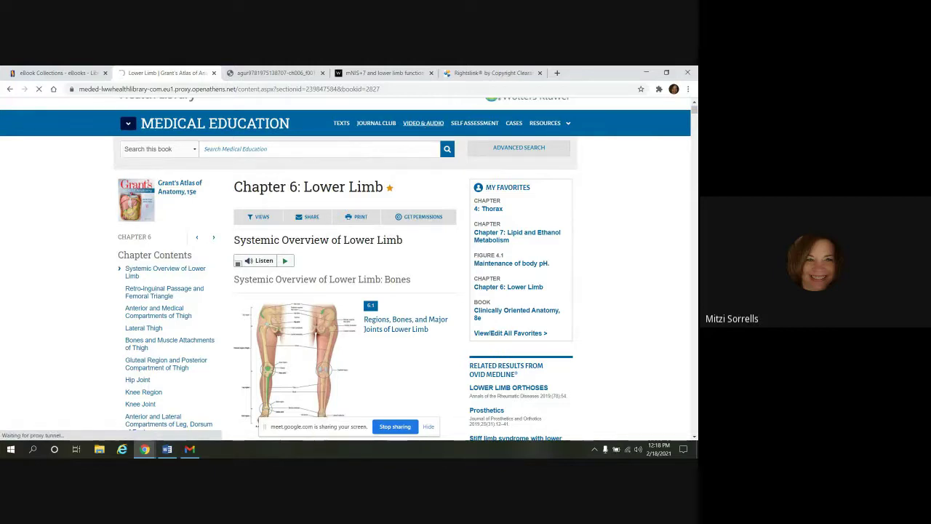
click(194, 428)
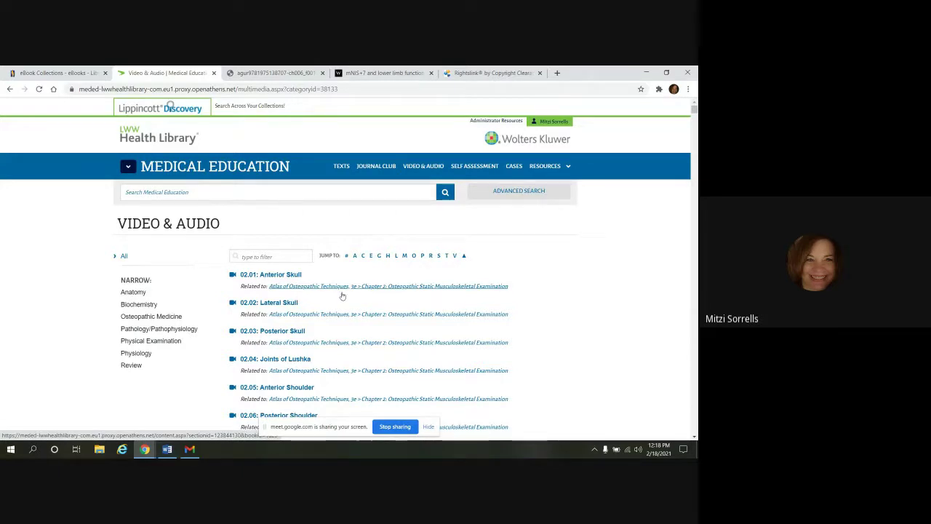
Step: Play the video 02.01: Anterior Skull from the Video & Audio listing and pause it
click(275, 276)
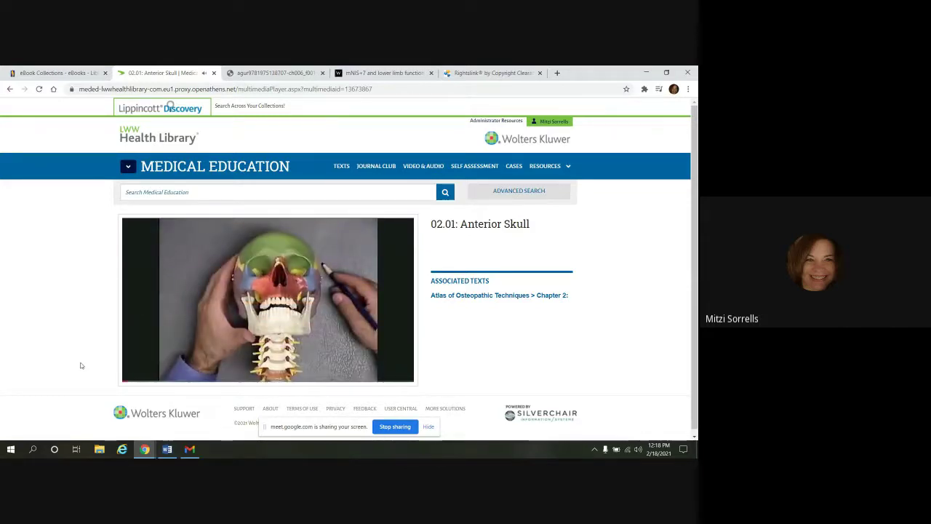
mouse_move(246, 368)
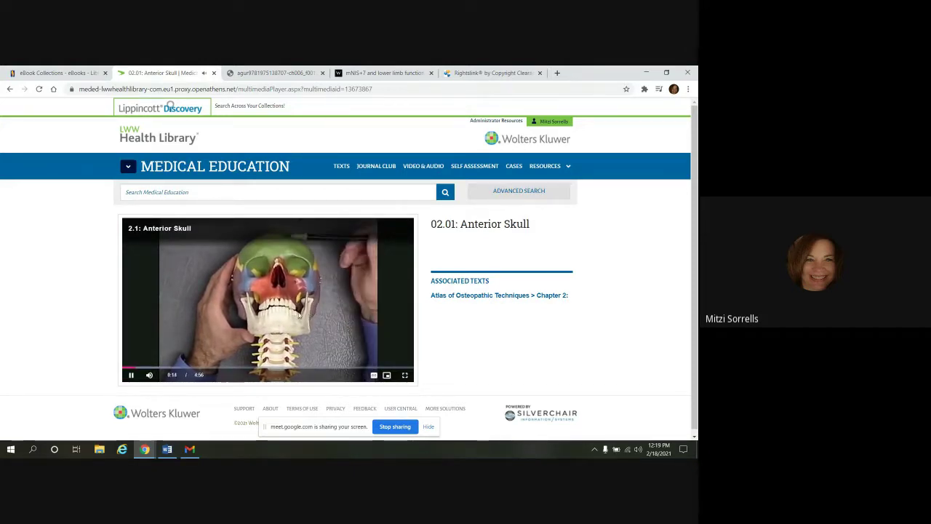
click(320, 309)
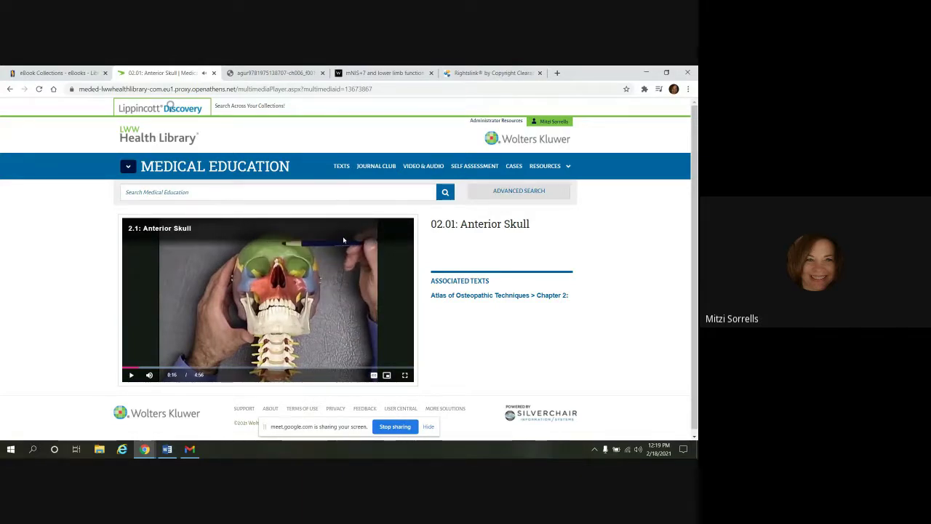
Step: Open the Medical Education self-assessment section and review its subject categories, topic filter, progress bars and list of quiz topics
click(472, 167)
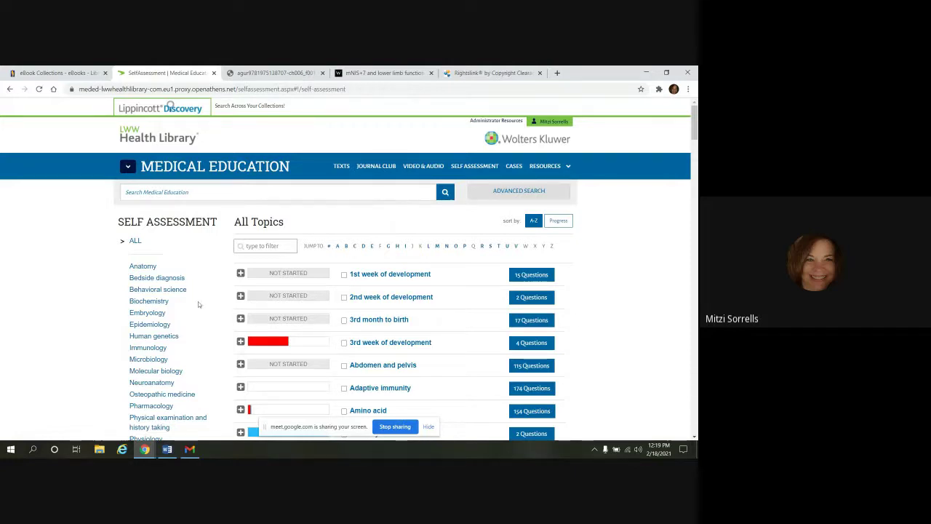
scroll(200, 304, down, 2)
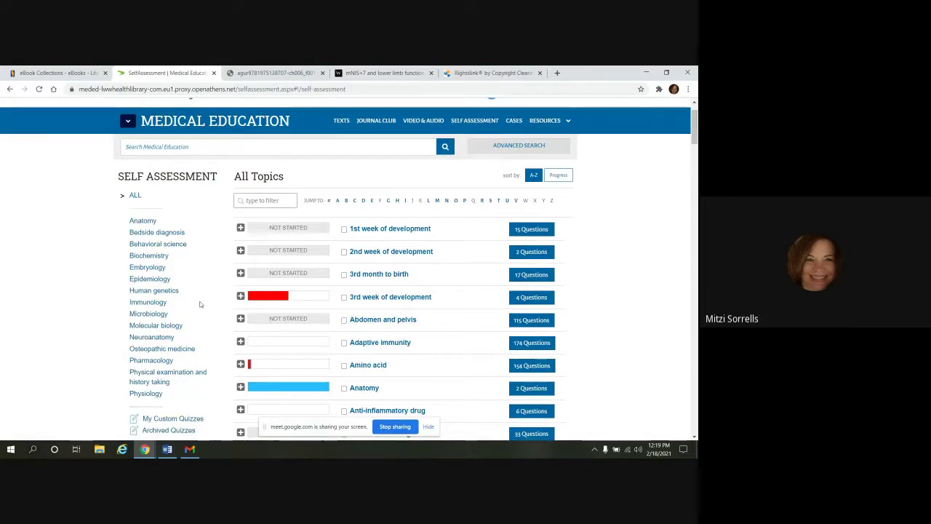
scroll(191, 317, up, 2)
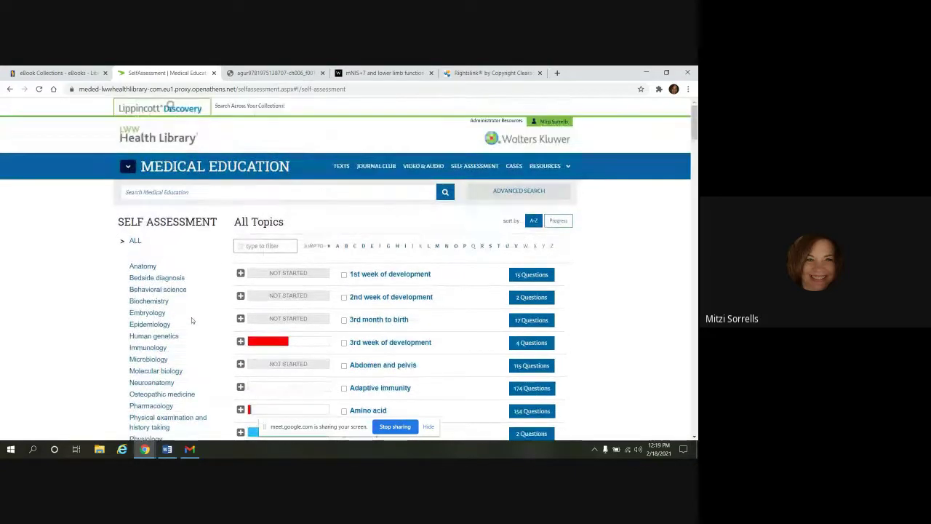
click(266, 246)
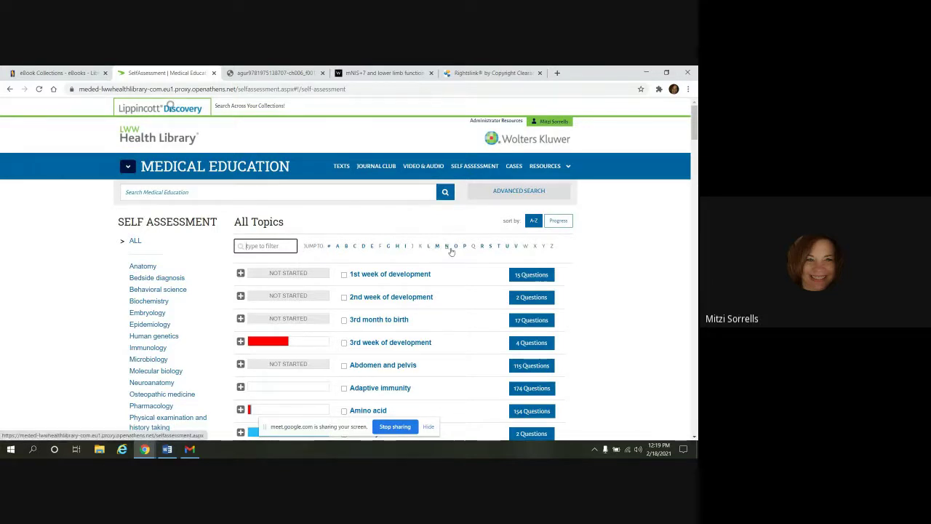
scroll(138, 283, down, 1)
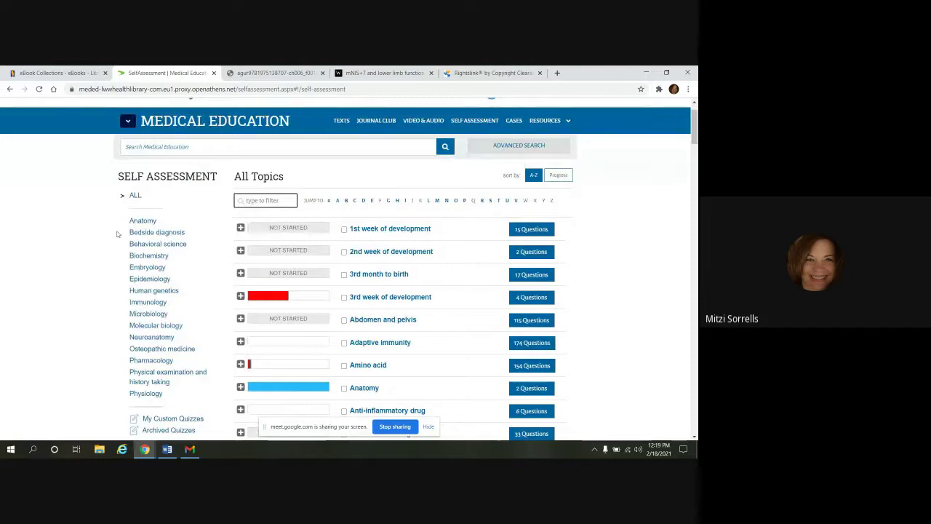
scroll(463, 286, down, 2)
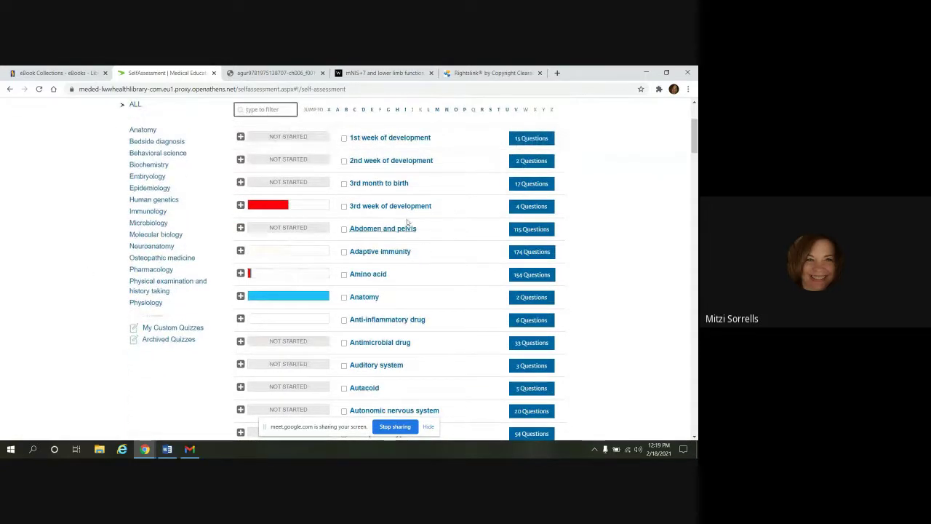
scroll(283, 291, down, 1)
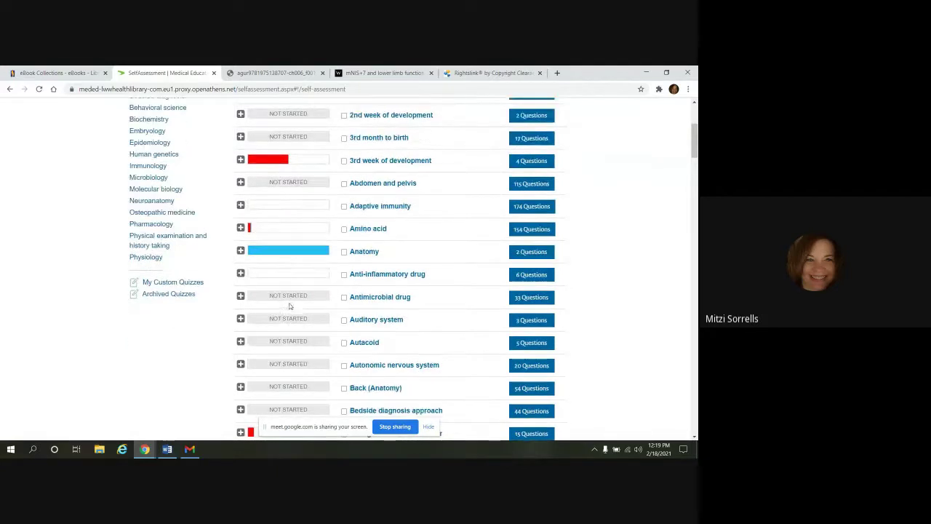
Step: Start an Antimicrobial drug quiz with 20 questions at 65 seconds per question, and leave it from the first question without submitting
click(369, 298)
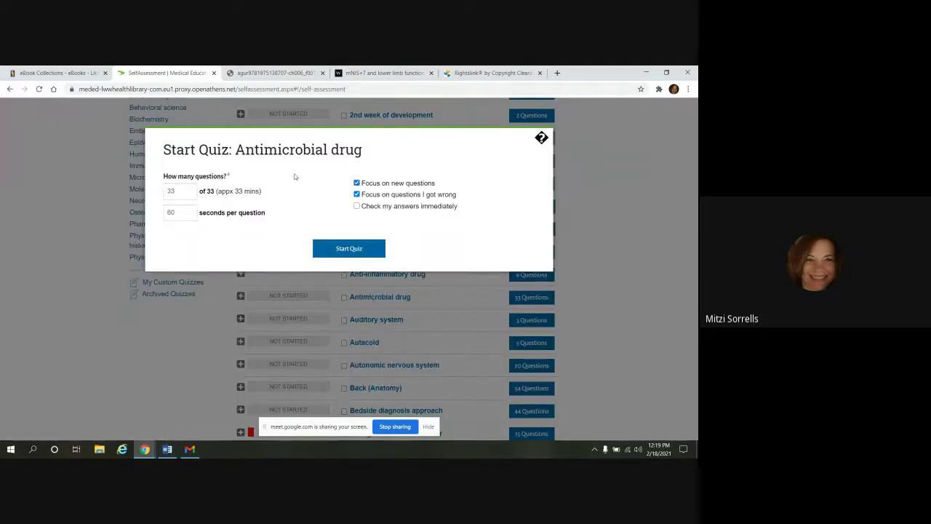
triple_click(190, 195)
click(190, 194)
click(190, 210)
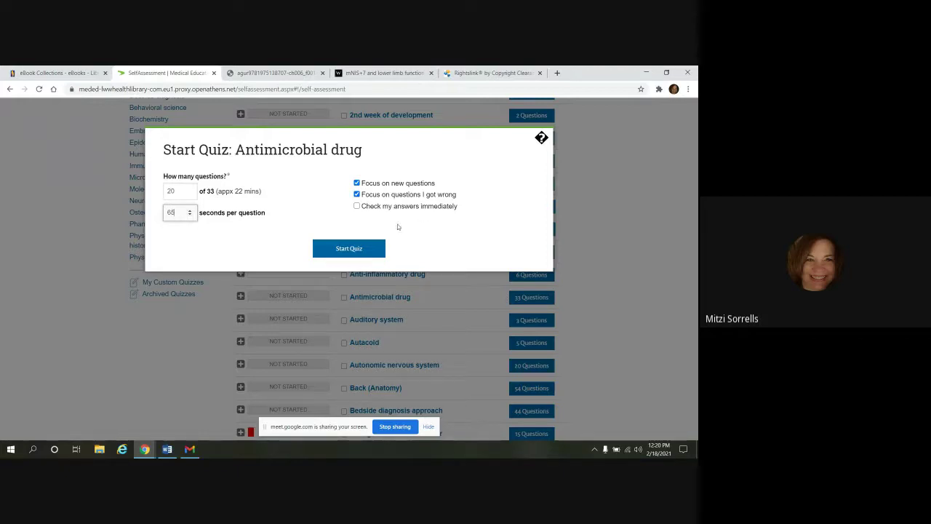
click(350, 248)
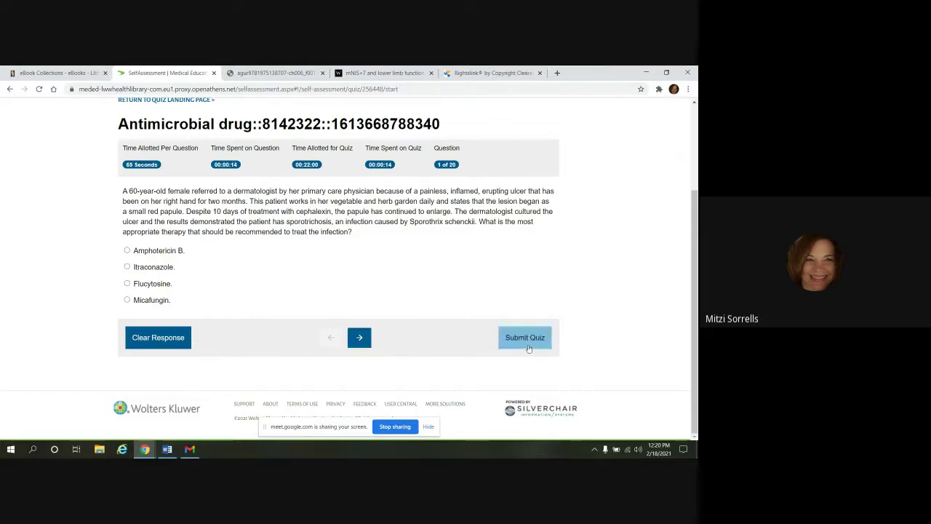
click(10, 90)
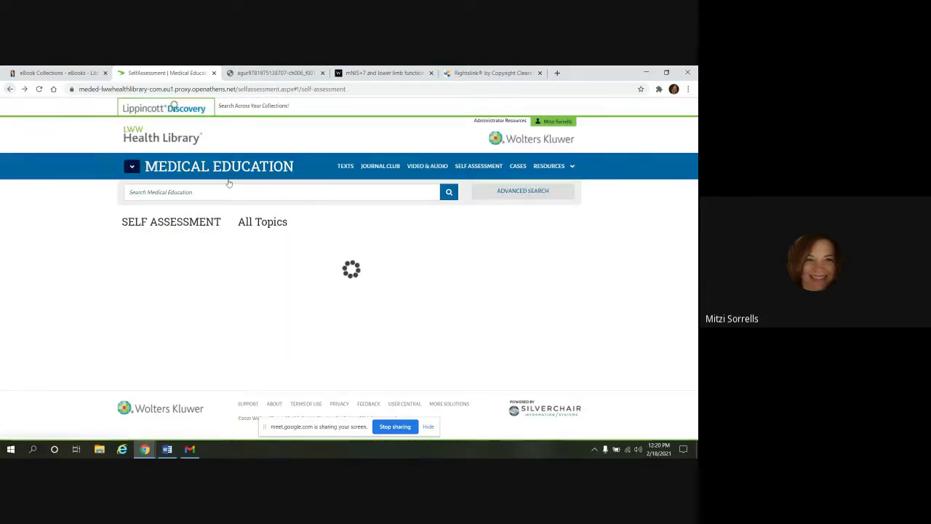
Step: Resume the unfinished 3rd week of development quiz to view its current question, and return to the self-assessment topic list
scroll(671, 343, down, 2)
scroll(671, 343, down, 1)
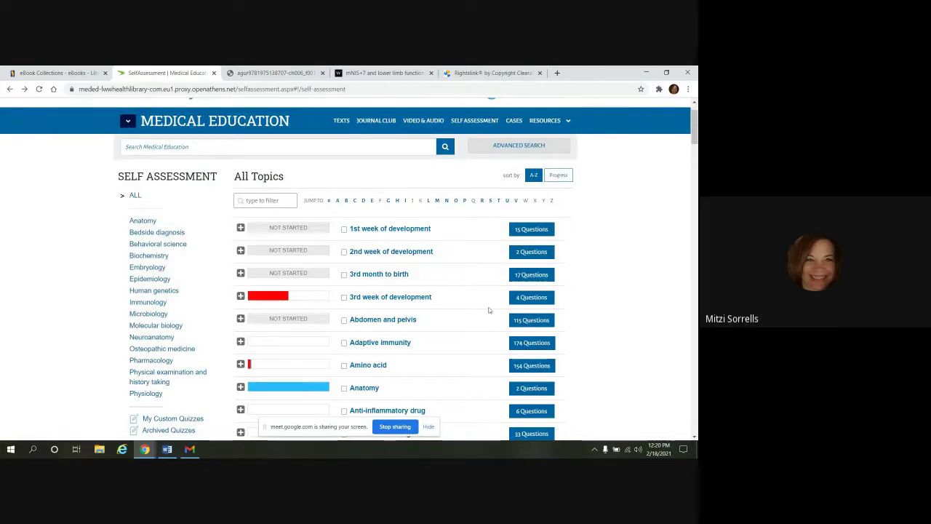
click(530, 298)
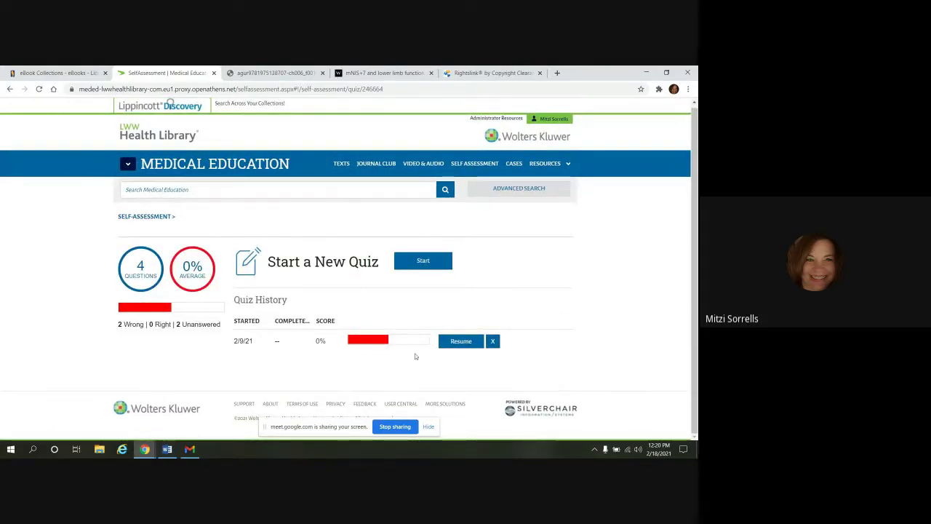
click(470, 347)
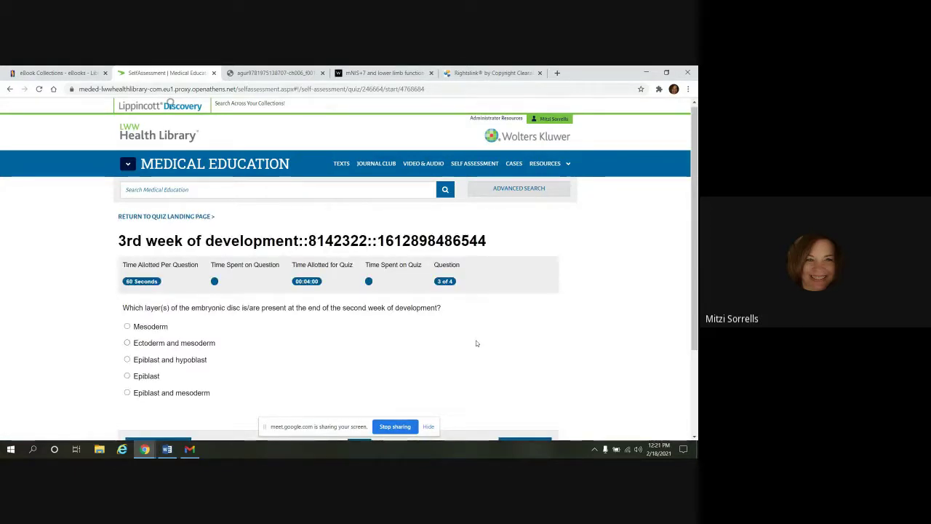
scroll(476, 343, down, 2)
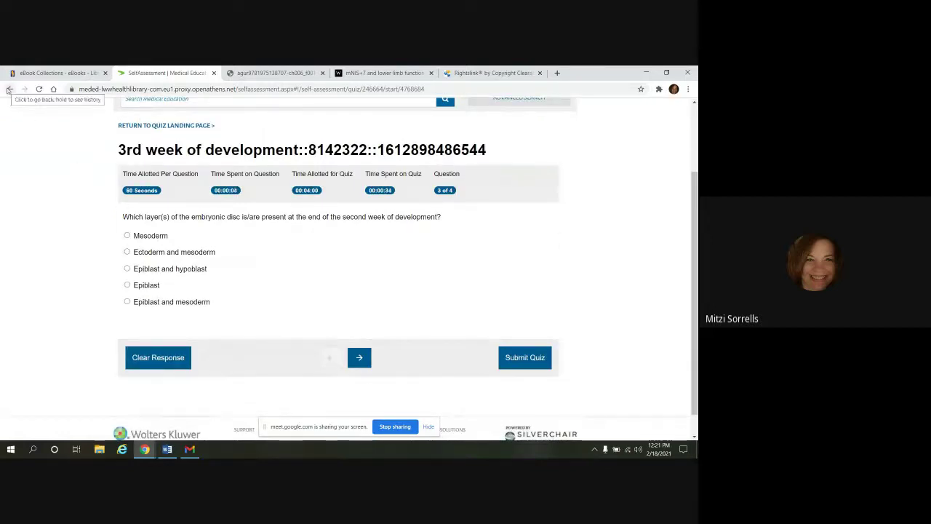
click(10, 89)
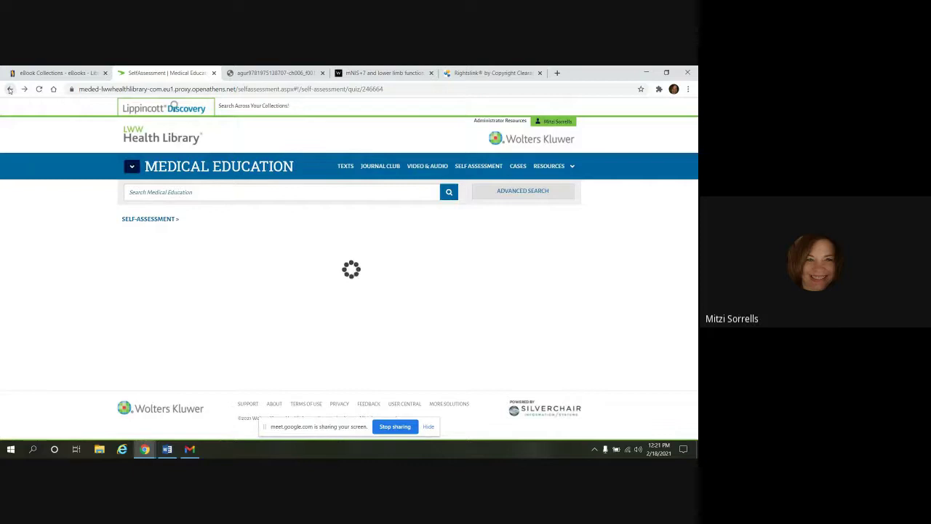
click(9, 89)
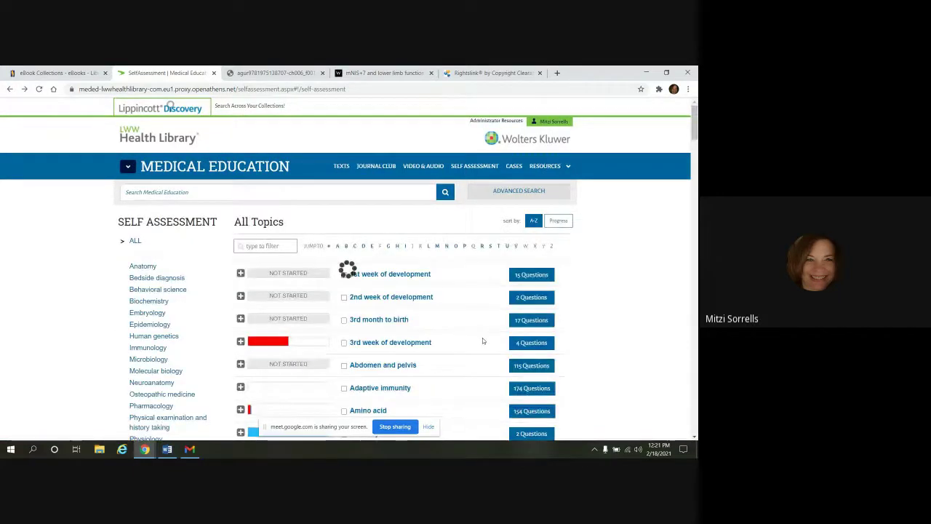
Step: View the exam details of the completed Anatomy quiz, including its answers, rationales and remediation links, and return to its quiz history
scroll(482, 341, down, 1)
click(533, 388)
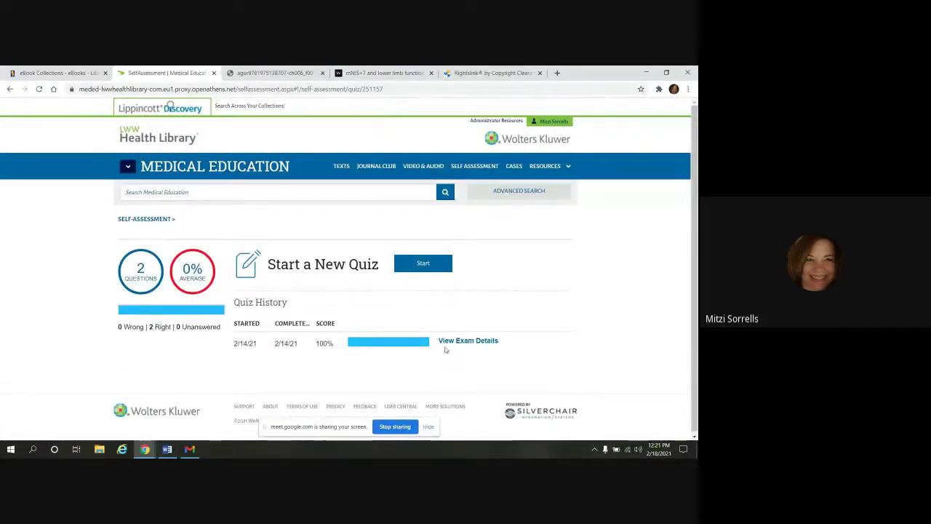
click(473, 342)
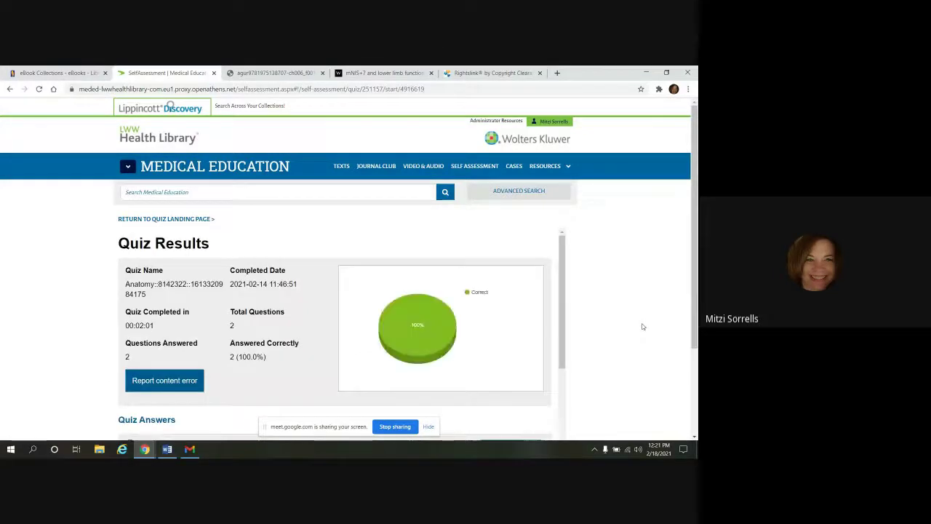
scroll(657, 323, down, 2)
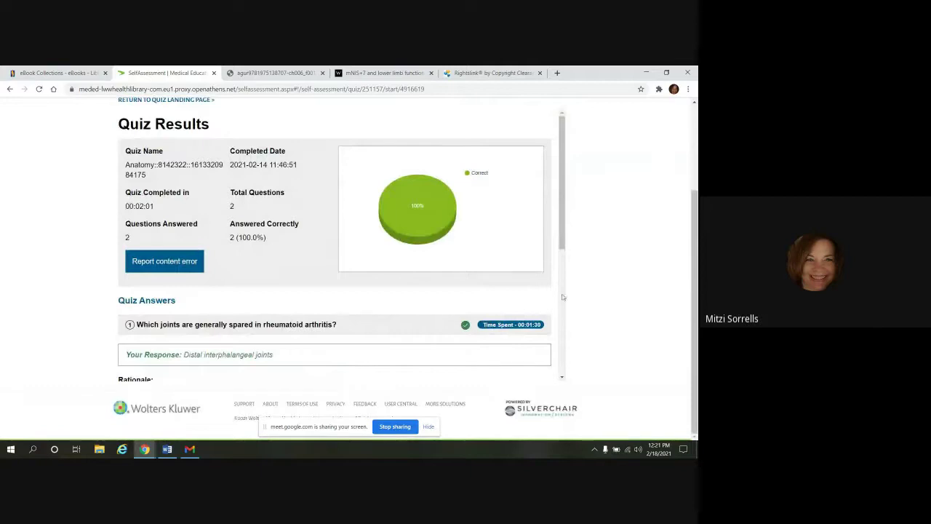
scroll(328, 229, down, 2)
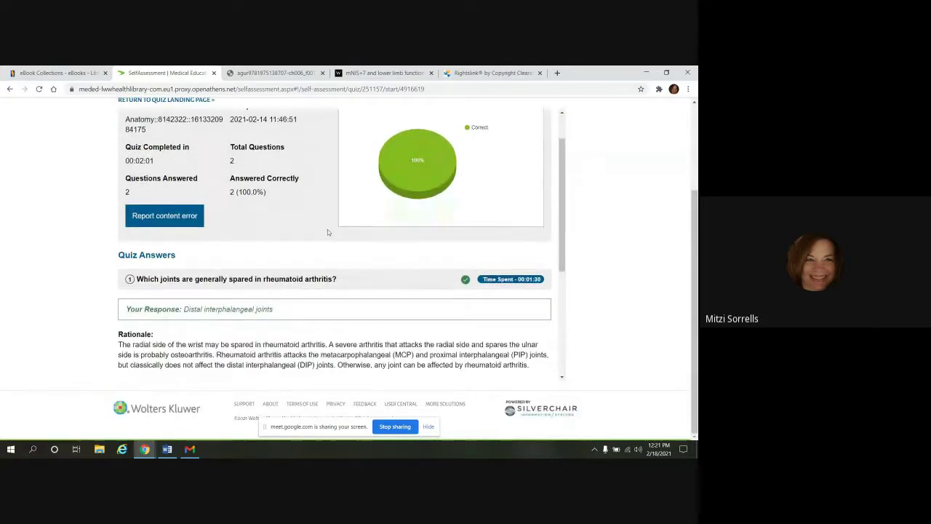
scroll(317, 238, down, 2)
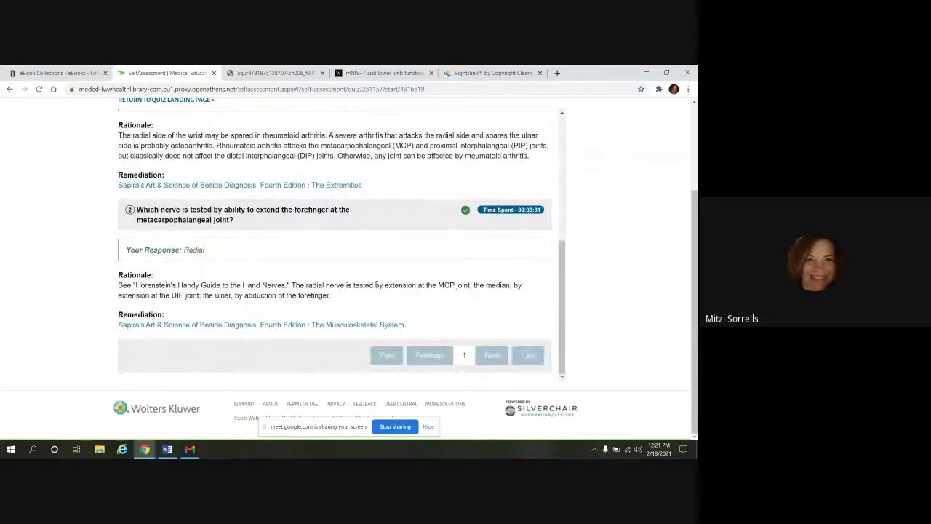
scroll(376, 284, up, 2)
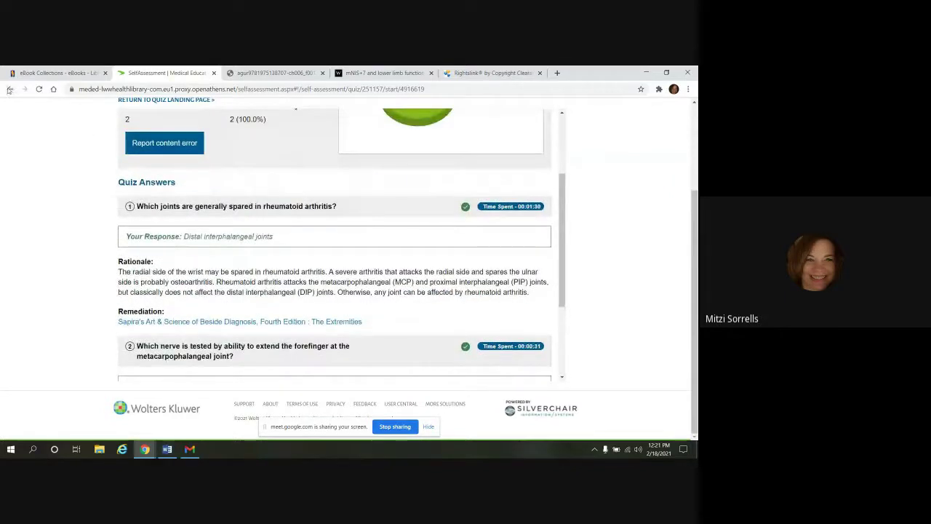
click(9, 89)
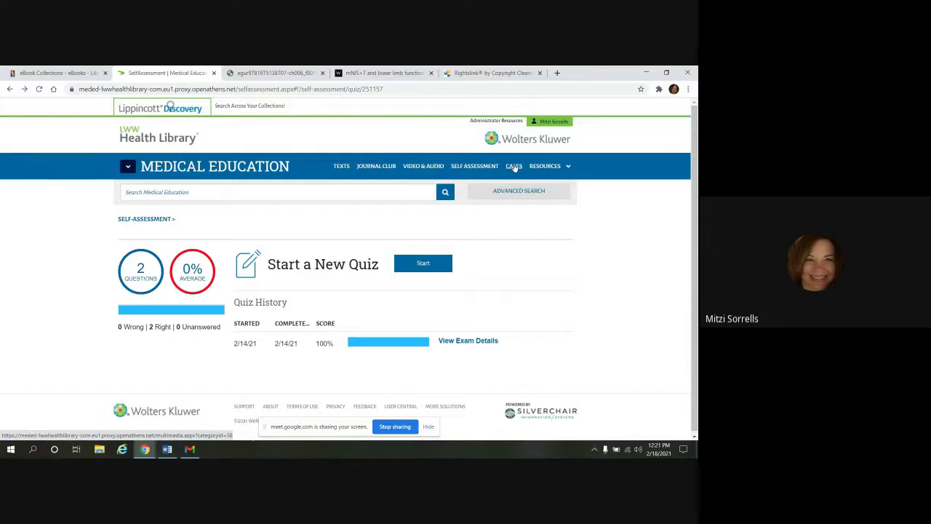
Step: Open the Medical Education cases, view the PDF of Case 10: Stroke and aspiration pneumonia, and return to the case listing
click(514, 166)
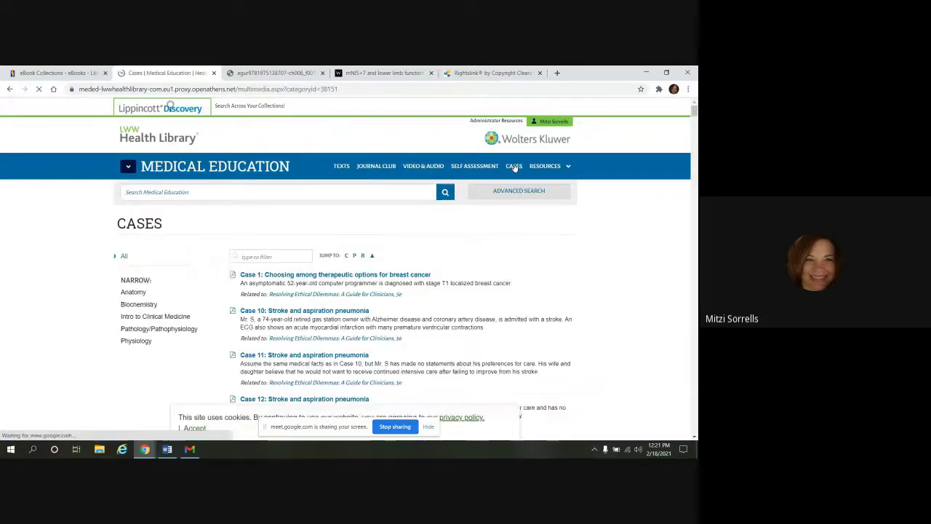
scroll(550, 273, down, 2)
scroll(549, 280, down, 1)
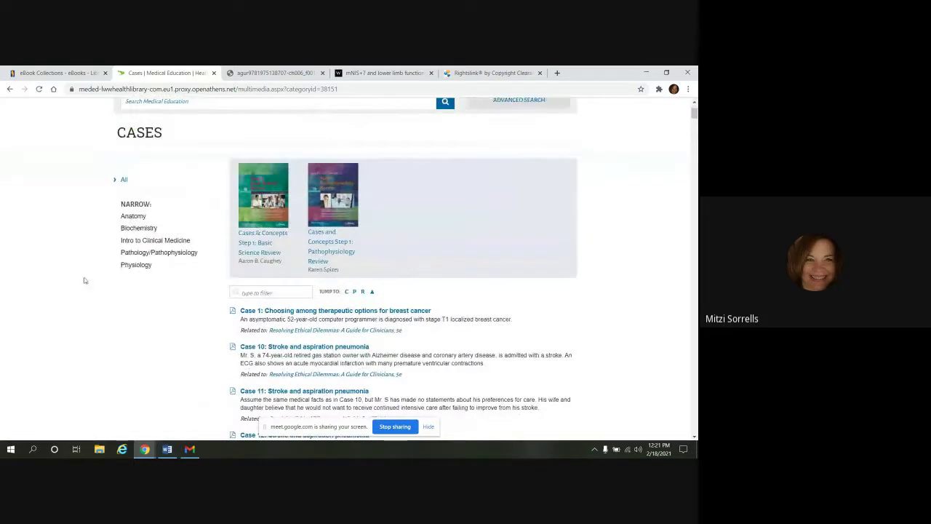
scroll(393, 344, down, 1)
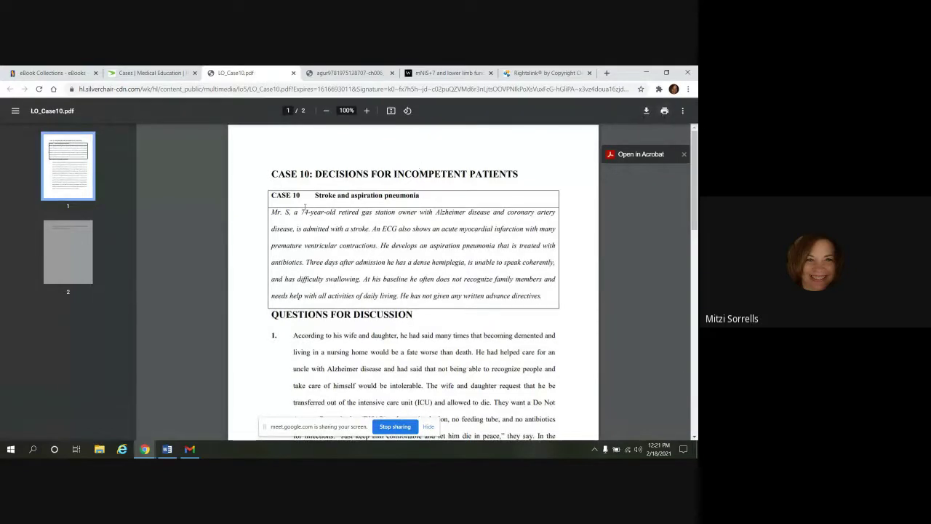
click(153, 73)
scroll(595, 312, up, 3)
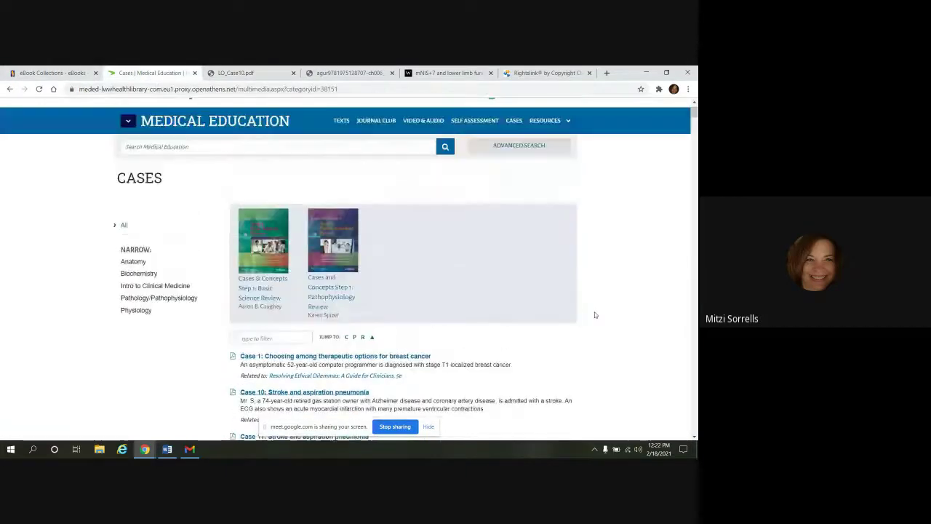
Step: Switch the discipline from Medical Education to Board Review Series and open its texts listing
mouse_move(231, 183)
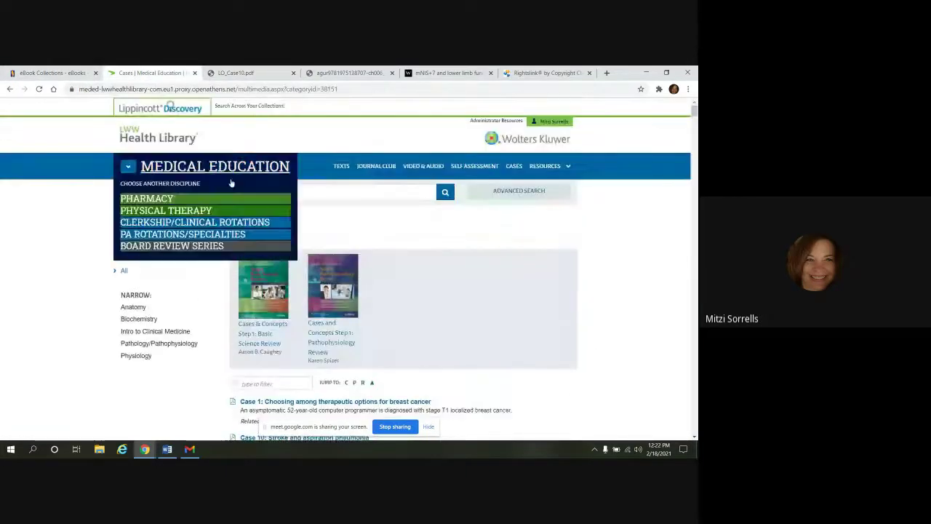
click(173, 249)
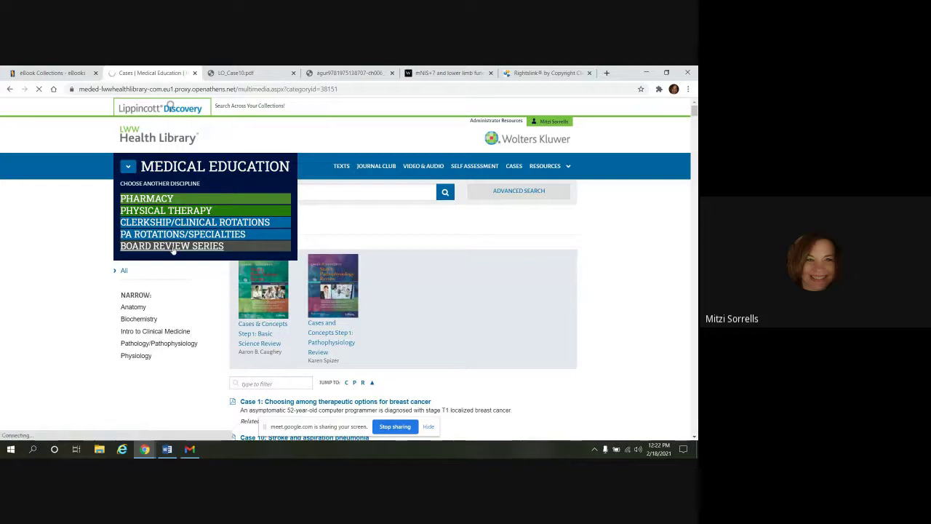
scroll(450, 272, down, 1)
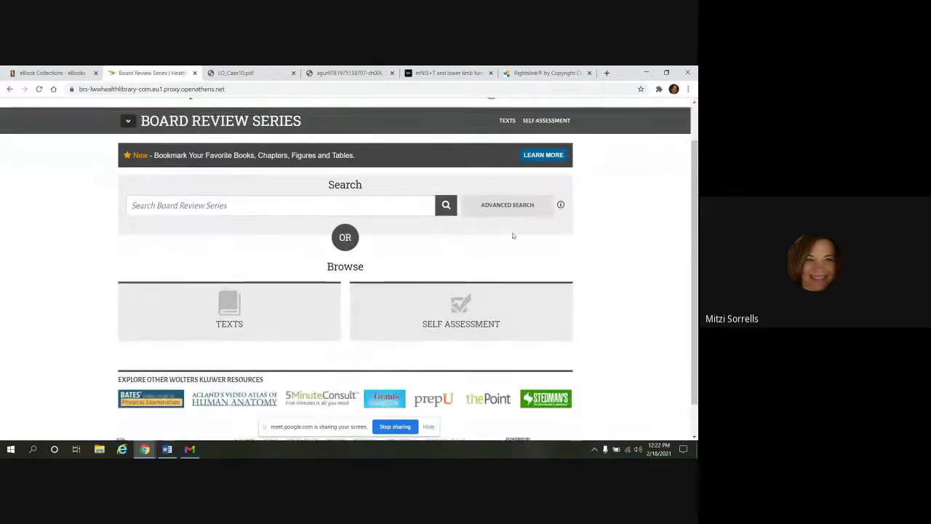
click(507, 121)
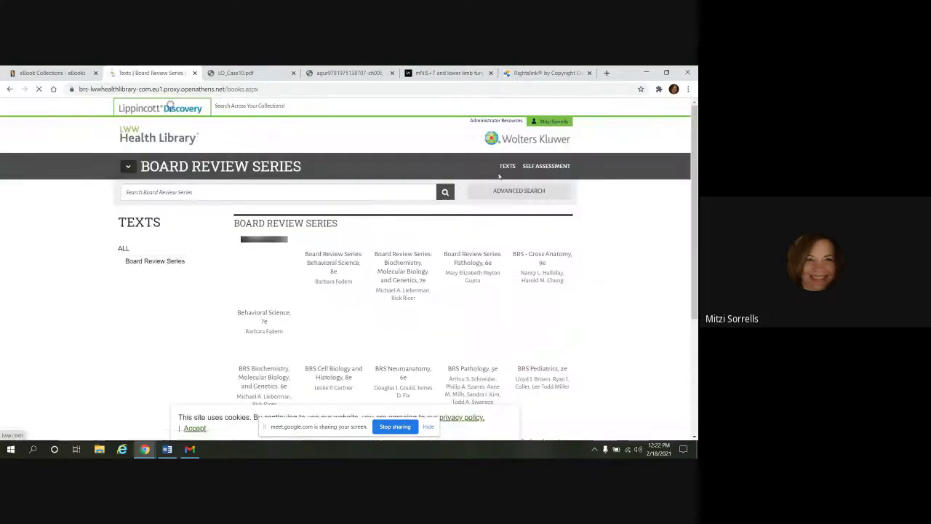
Step: Browse the Board Review Series texts and open the book BRS Pathology, 5e
scroll(571, 317, down, 3)
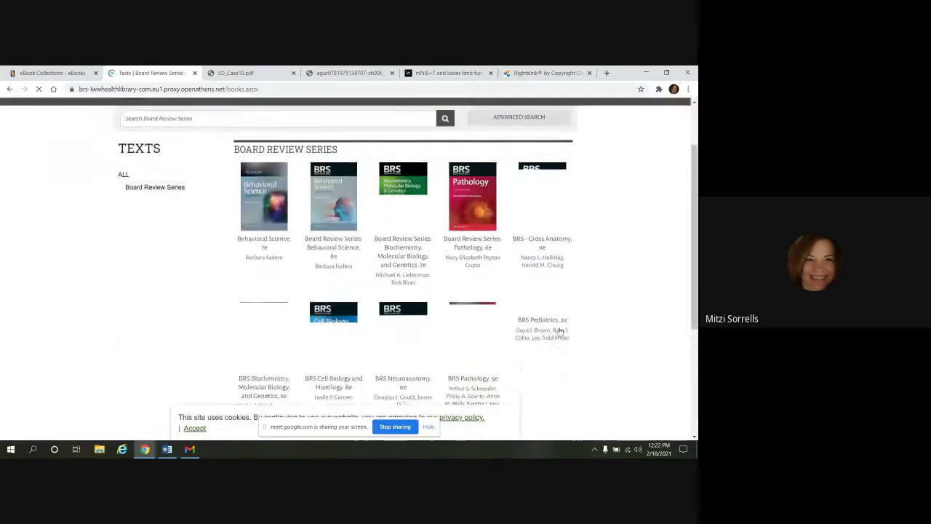
scroll(568, 318, down, 1)
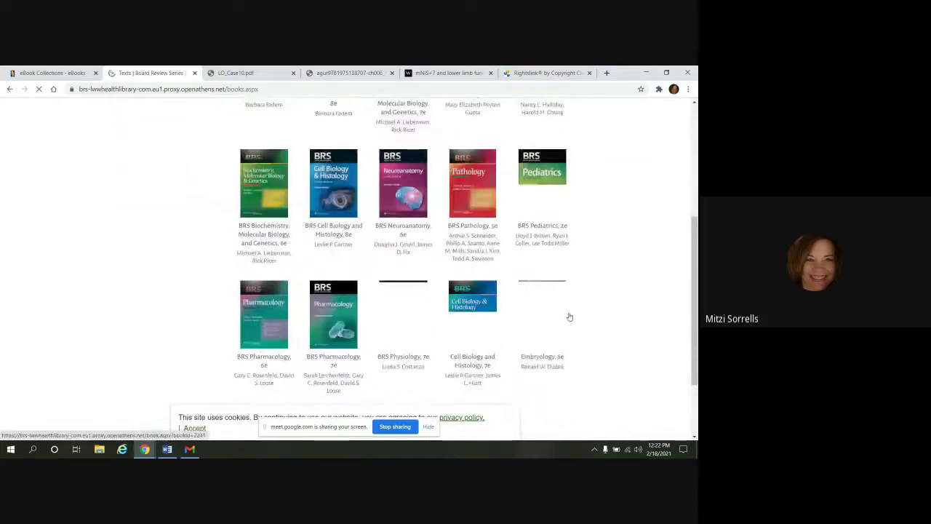
scroll(570, 317, up, 1)
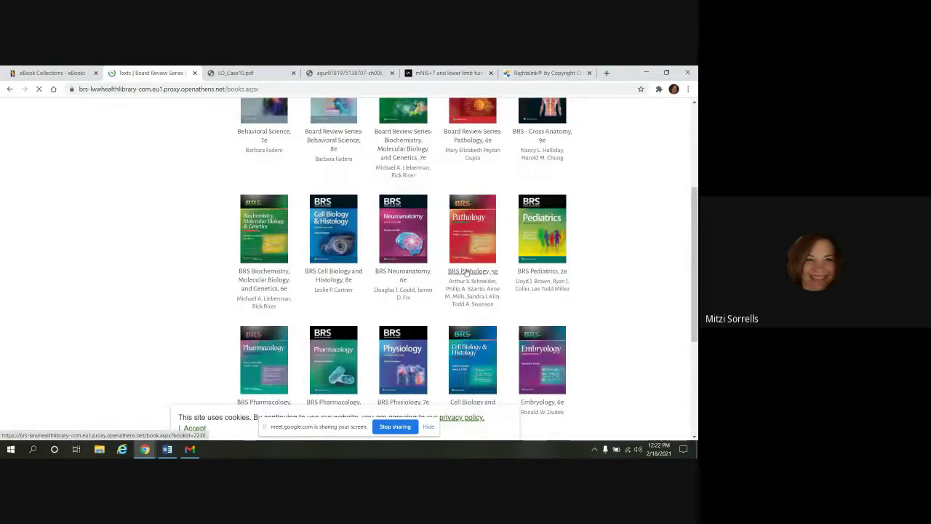
click(467, 271)
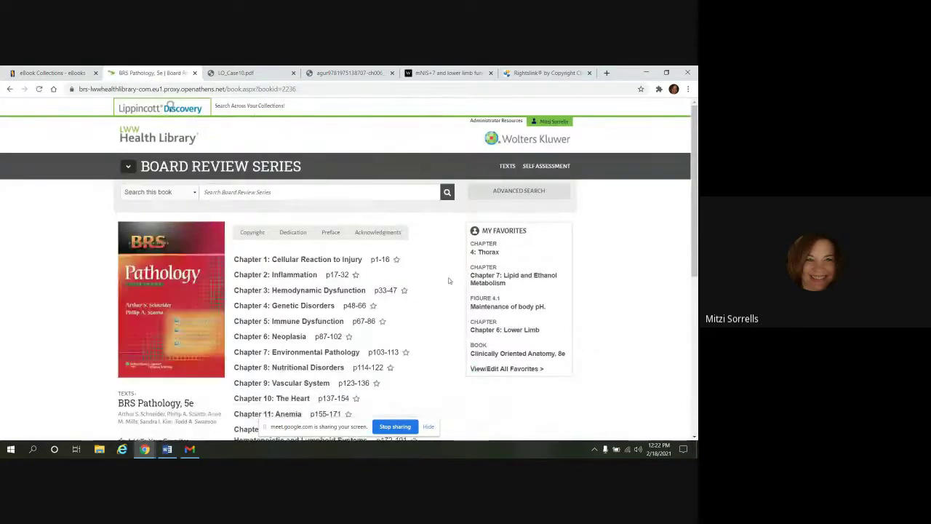
Step: Add Chapter 5: Immune Dysfunction to the favorites and look through the rest of the book's chapter list
scroll(448, 280, down, 1)
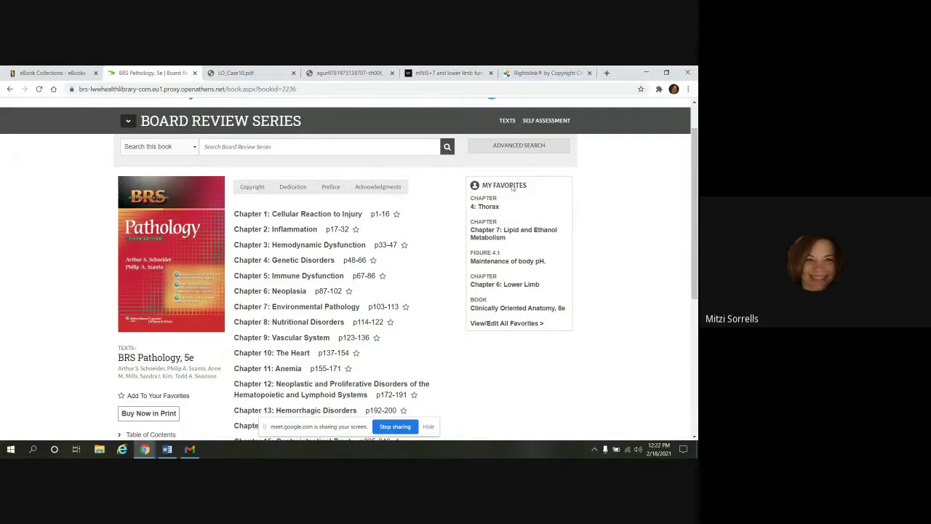
click(380, 278)
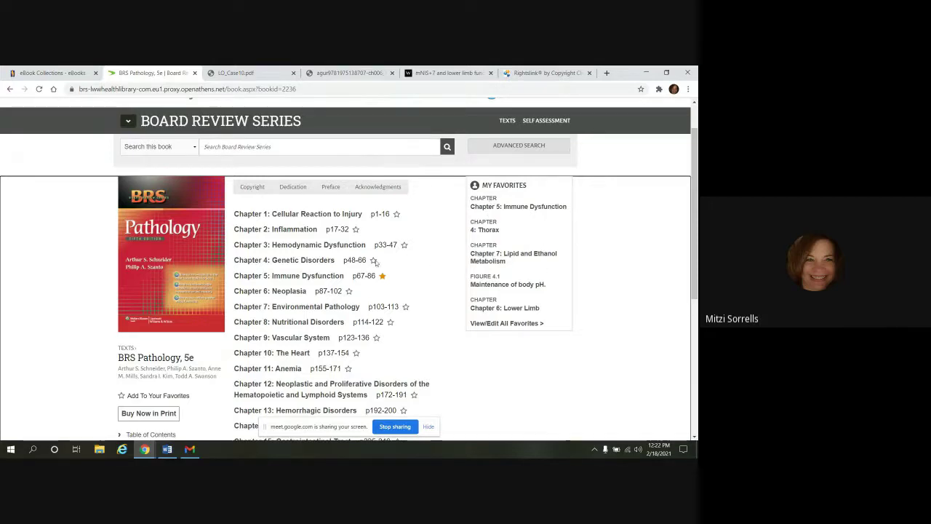
scroll(373, 281, down, 1)
scroll(374, 281, down, 1)
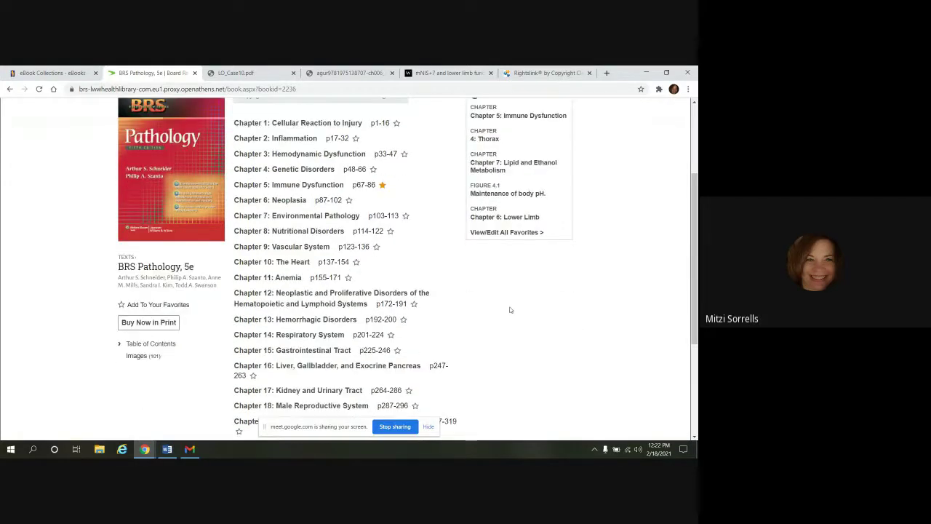
scroll(510, 310, down, 4)
scroll(421, 289, up, 3)
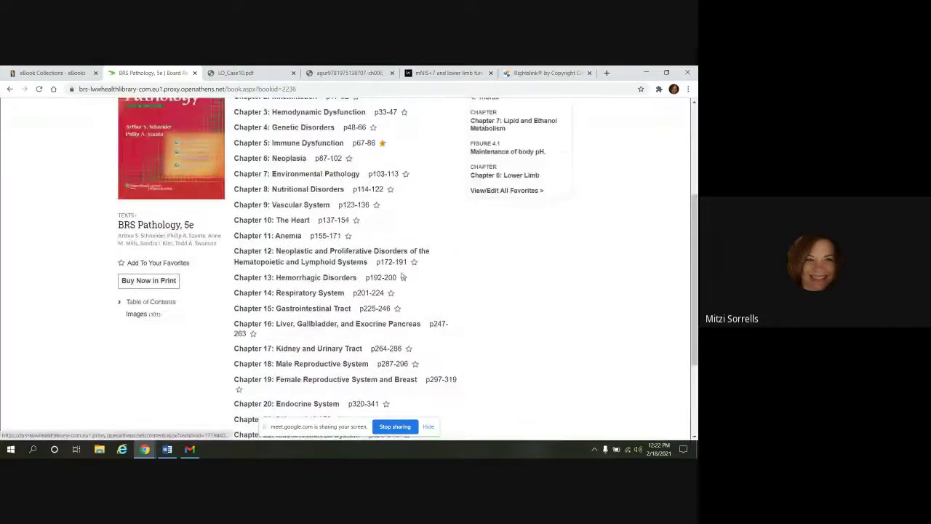
scroll(421, 289, up, 4)
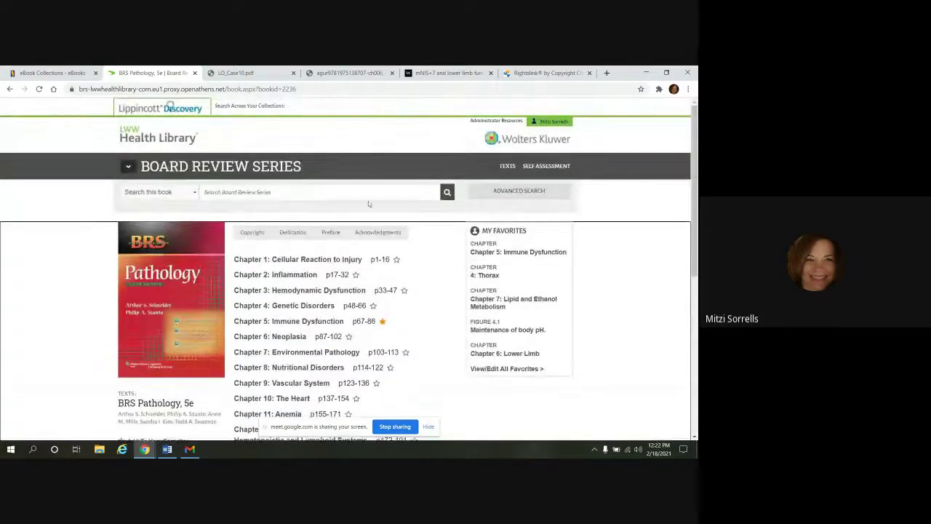
Step: Switch the discipline from Board Review Series back to Medical Education
click(218, 168)
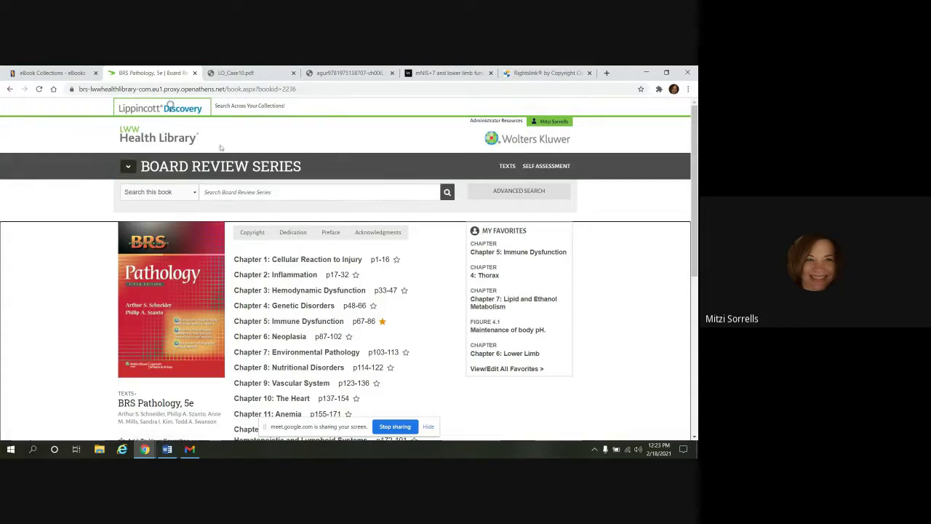
mouse_move(165, 158)
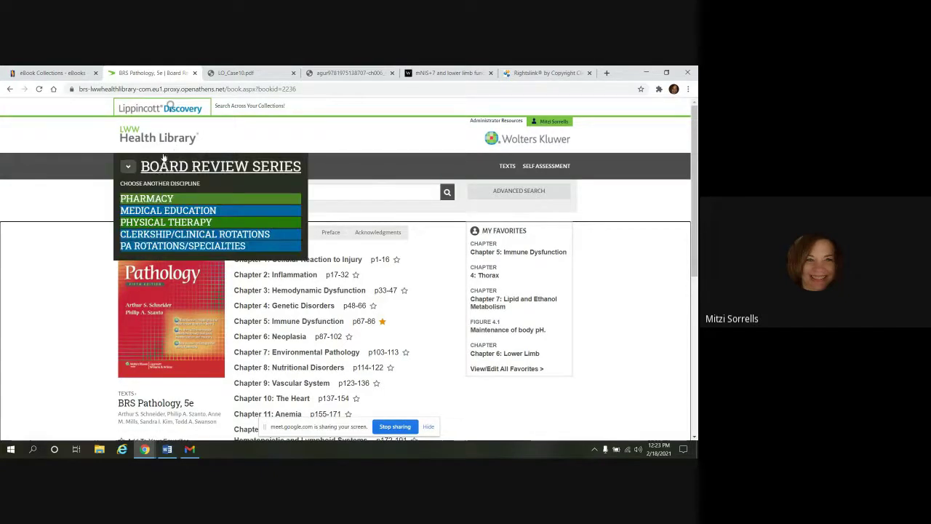
click(168, 211)
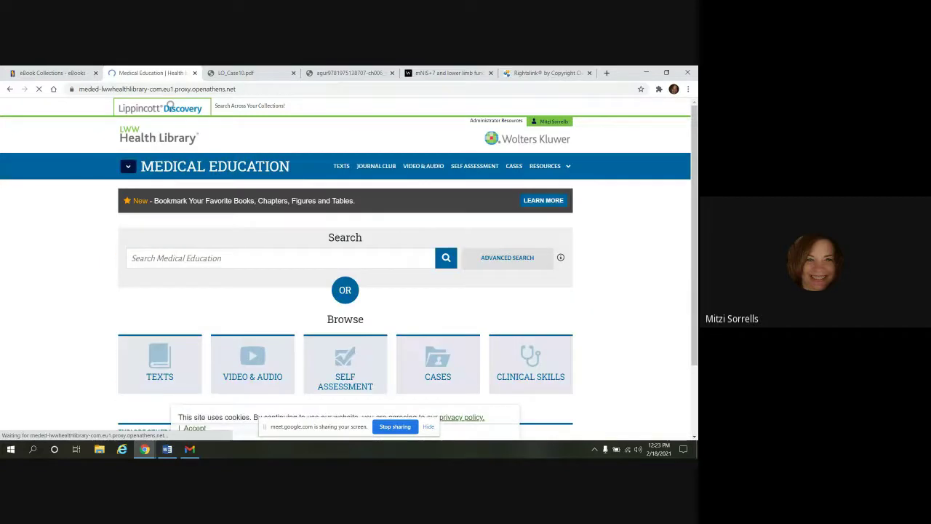